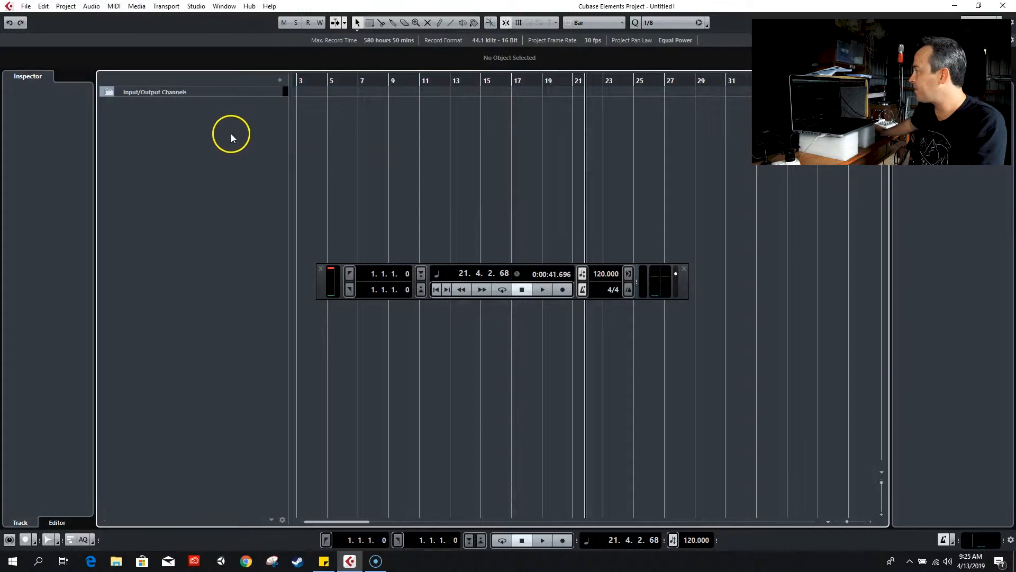
# Step: Add a mono audio track named Guide and turn on its input monitoring
pyautogui.moveTo(334, 280); pyautogui.dragTo(391, 364)
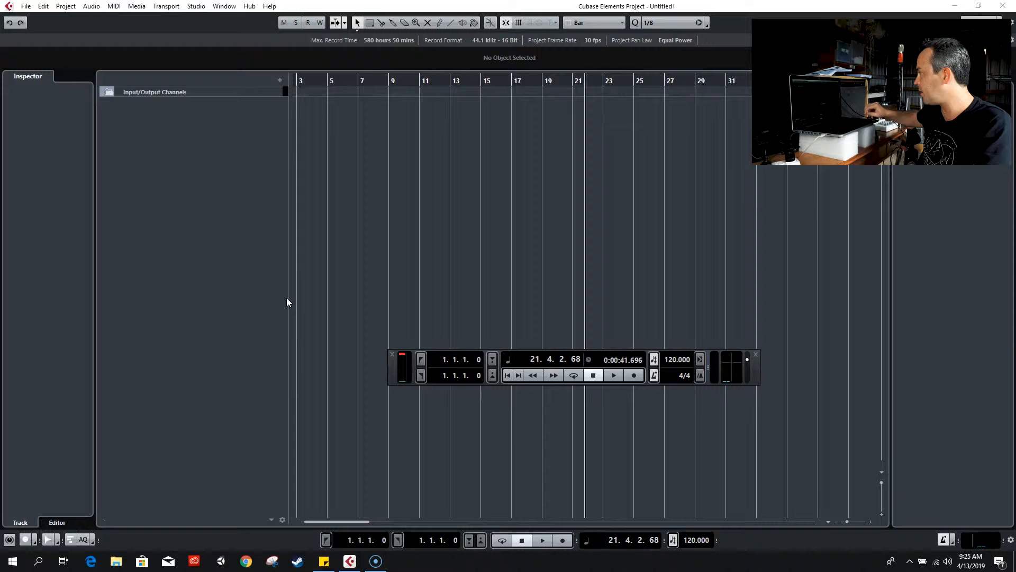
pyautogui.rightClick(156, 117)
pyautogui.click(177, 126)
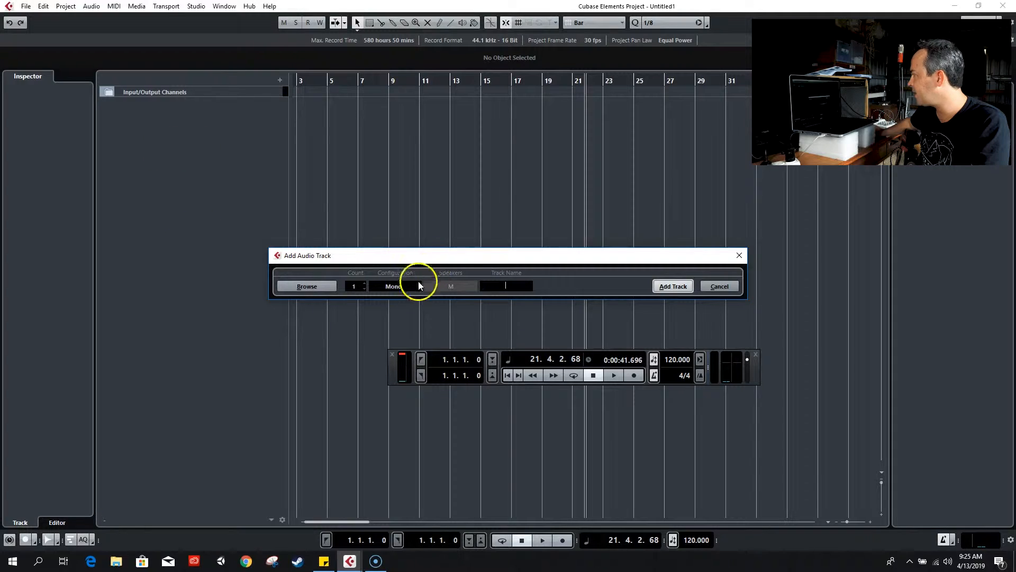
pyautogui.write('guitar')
pyautogui.press('Return')
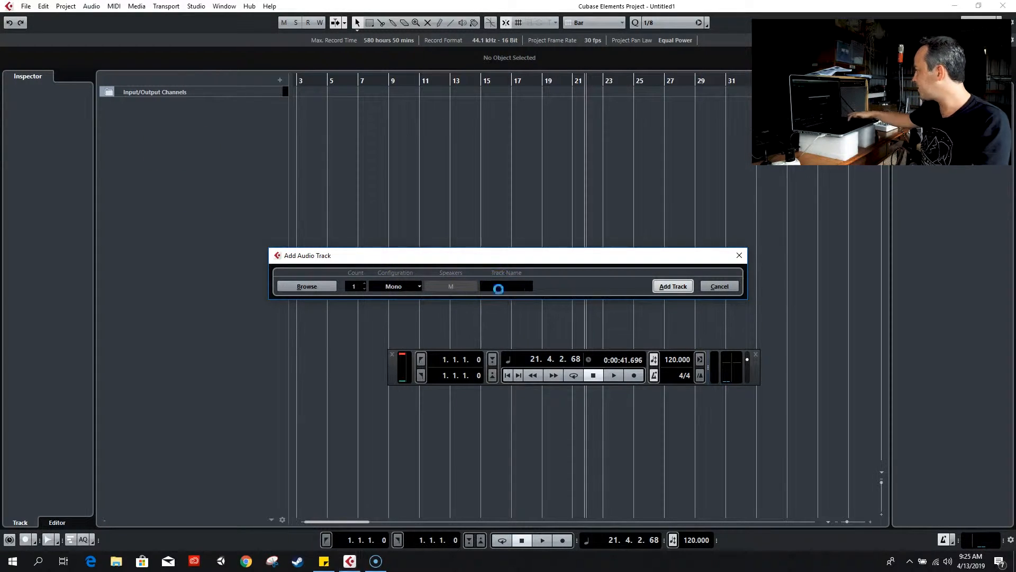
pyautogui.click(165, 114)
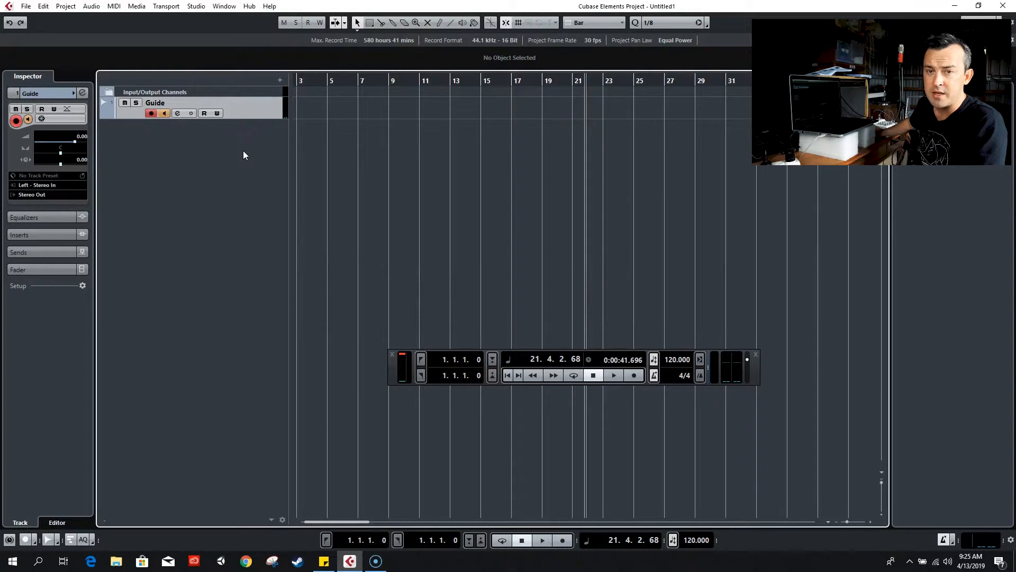
pyautogui.click(262, 128)
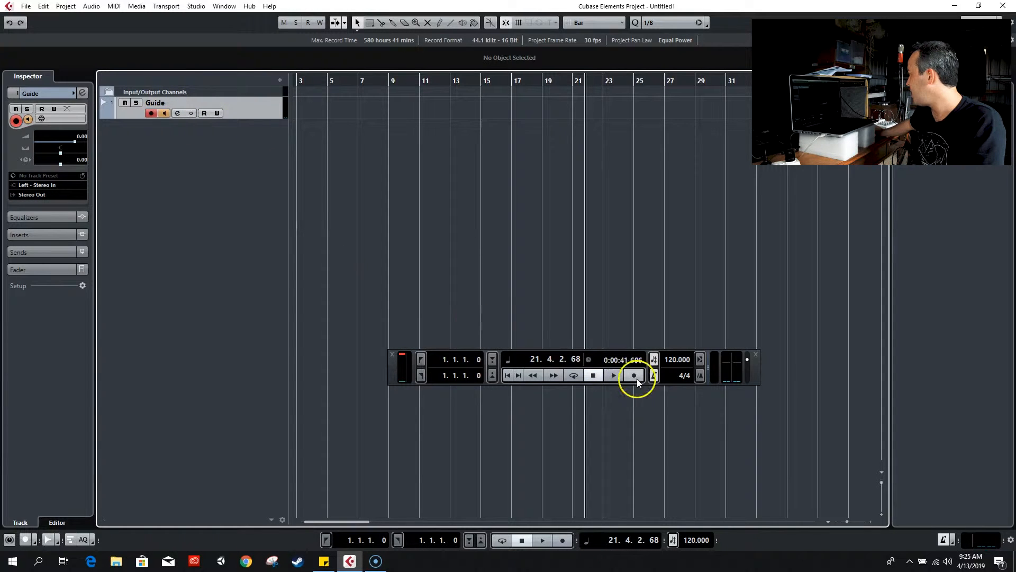
# Step: Play the empty project from its start with the metronome click to check the click and the Guide track's input level
pyautogui.click(507, 375)
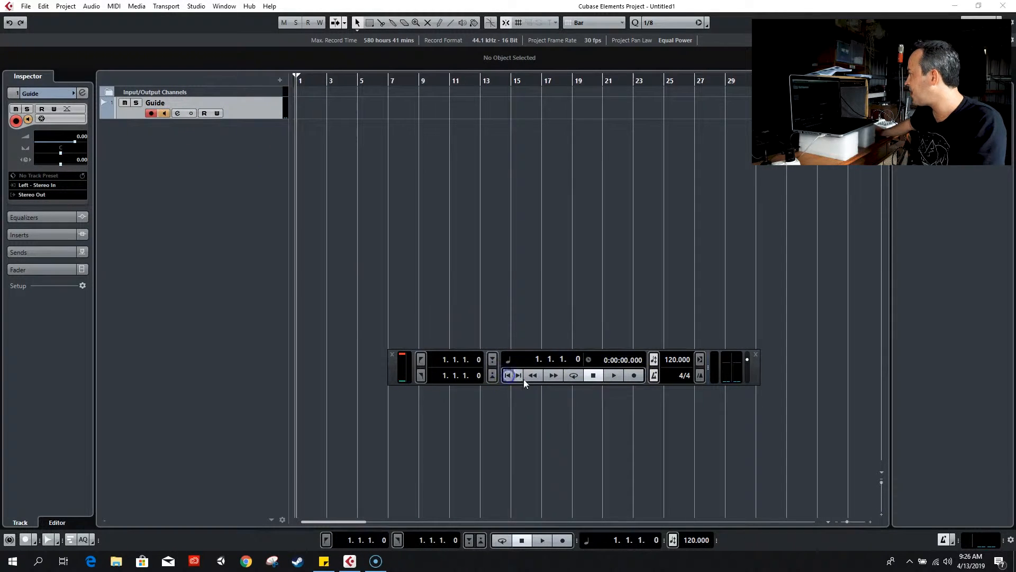
pyautogui.click(612, 375)
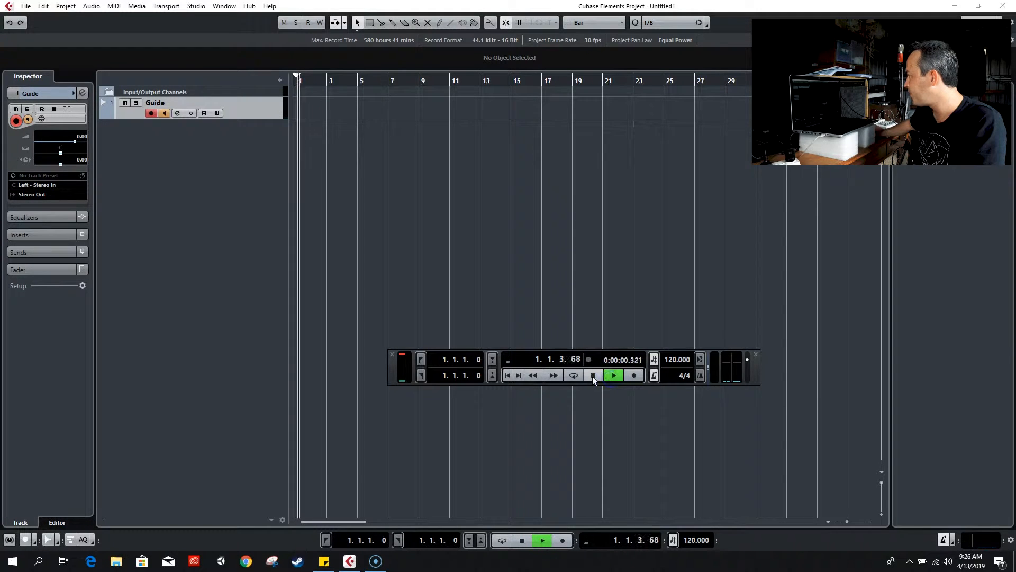
pyautogui.click(593, 375)
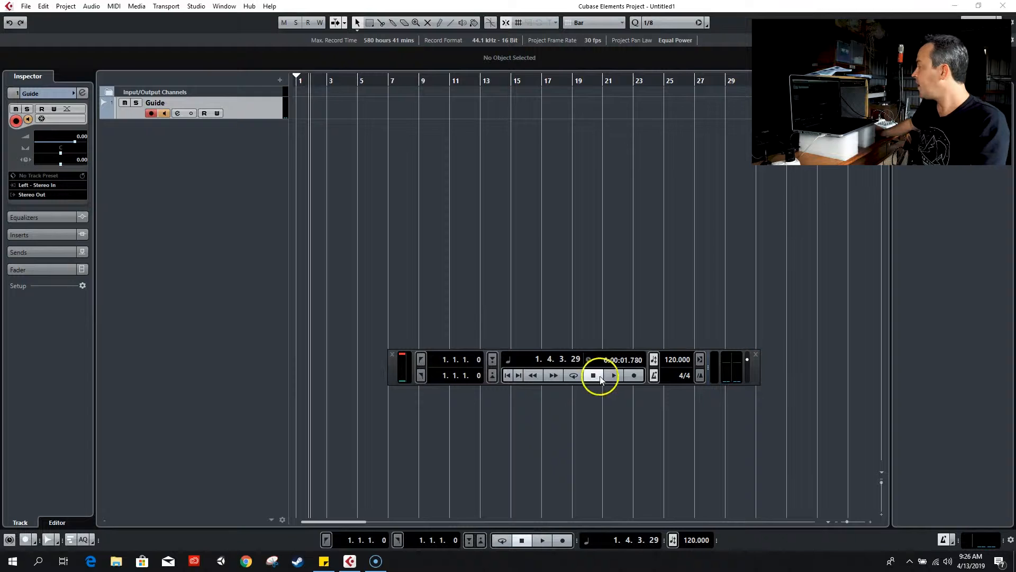
pyautogui.click(654, 376)
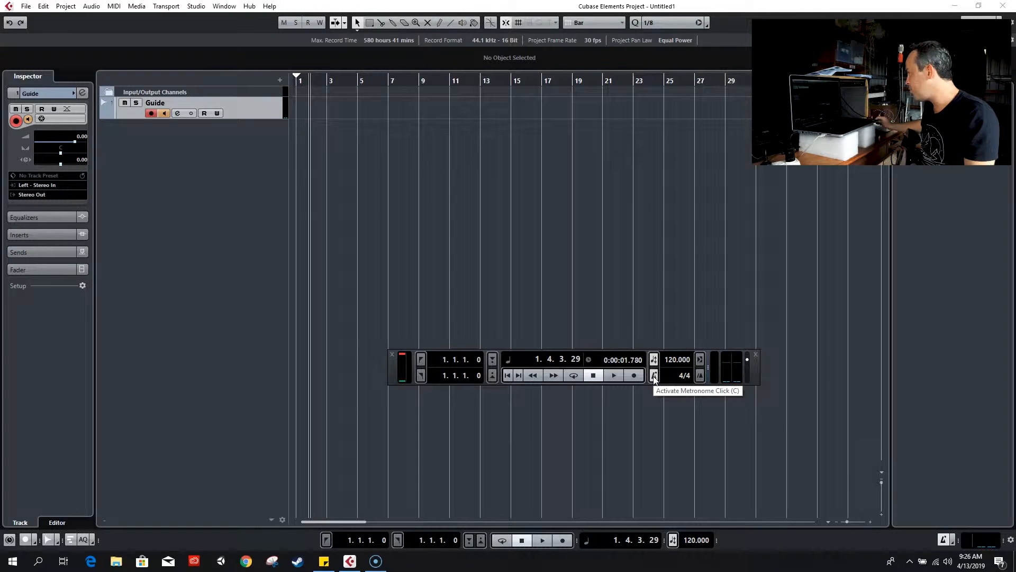
pyautogui.click(512, 373)
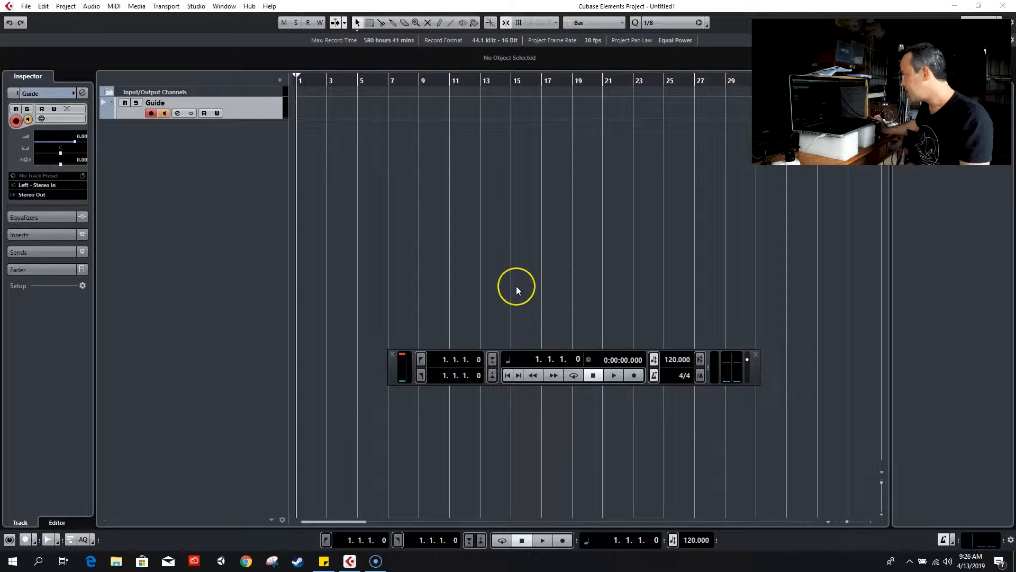
pyautogui.click(615, 376)
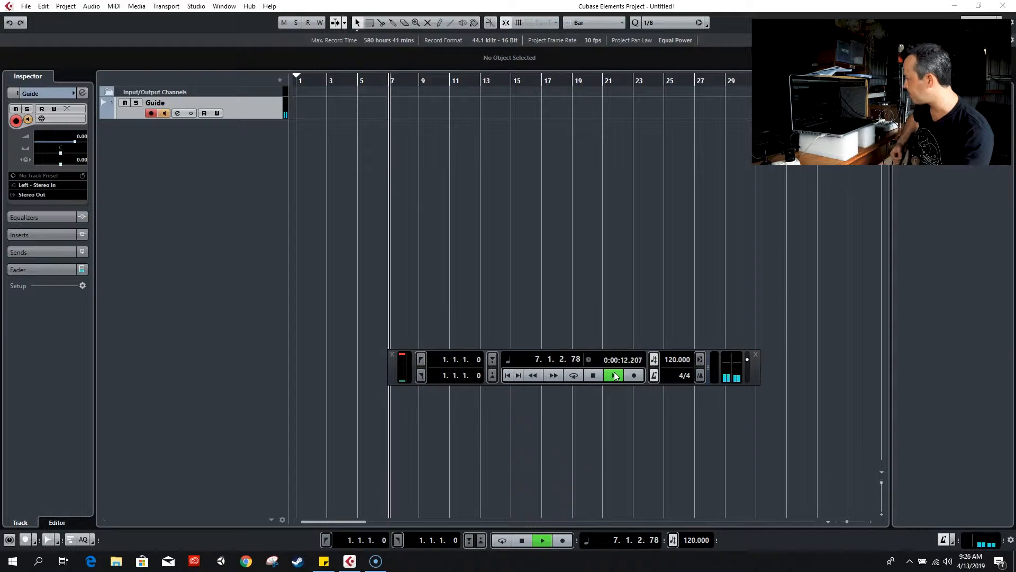
pyautogui.press('space')
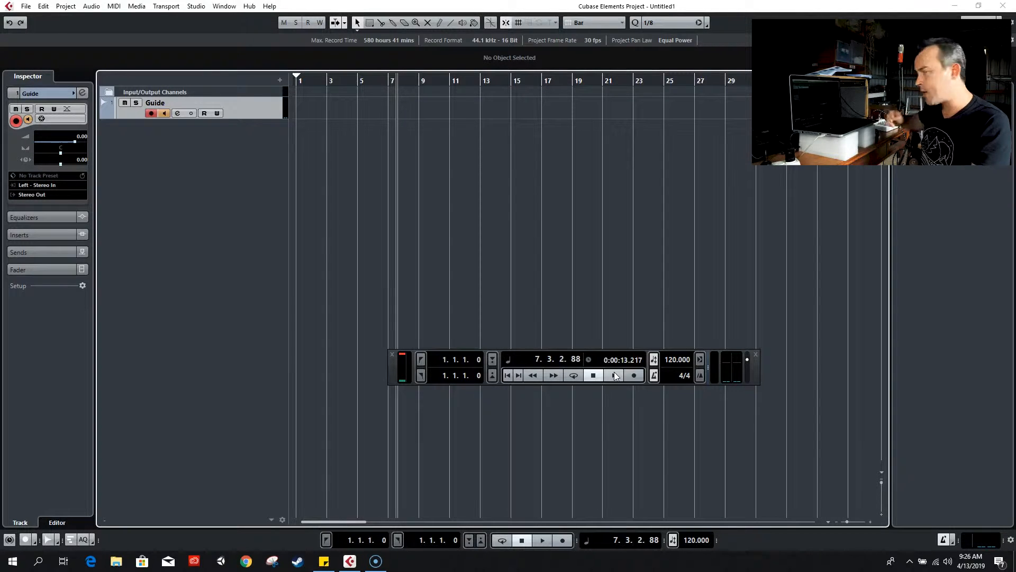
pyautogui.click(614, 375)
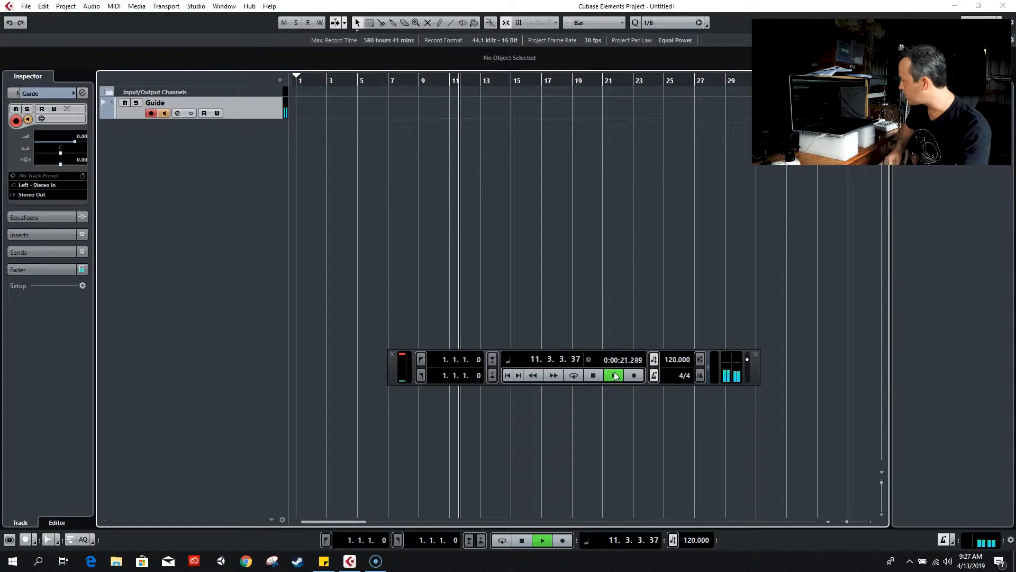
pyautogui.click(614, 376)
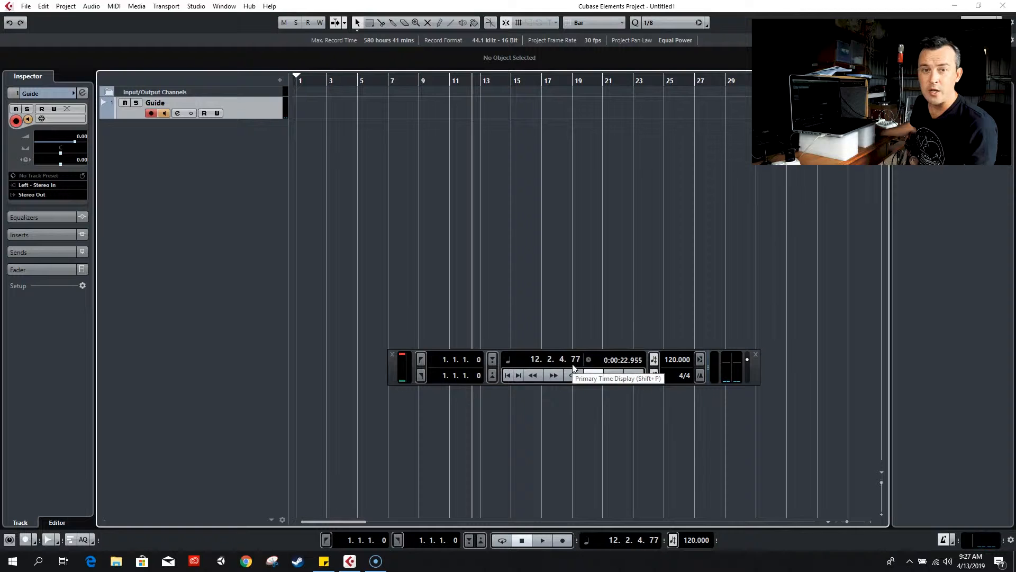
# Step: Return to the project start, activate the metronome count-in, and record a take on the Guide track
pyautogui.click(507, 375)
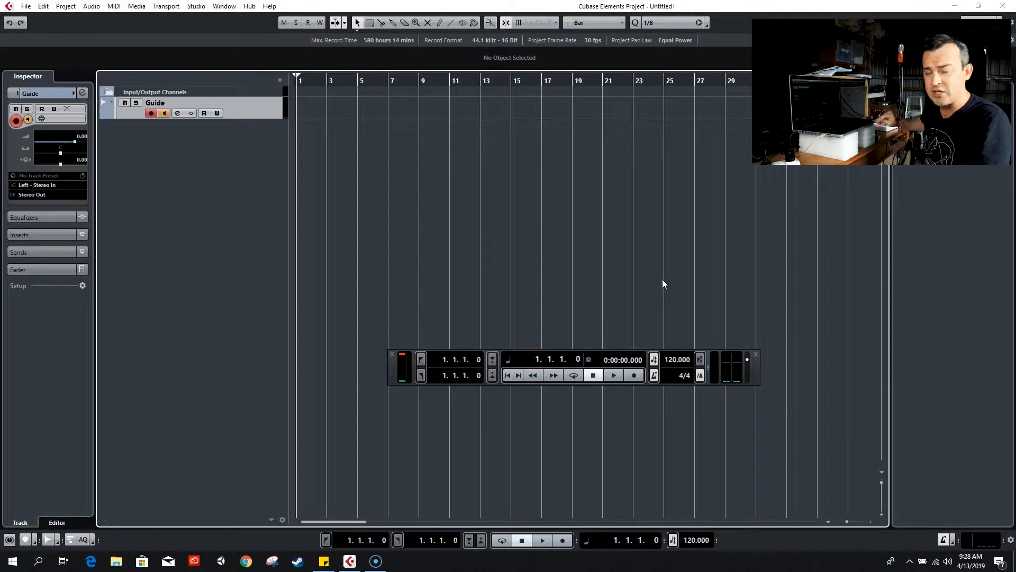
pyautogui.click(700, 375)
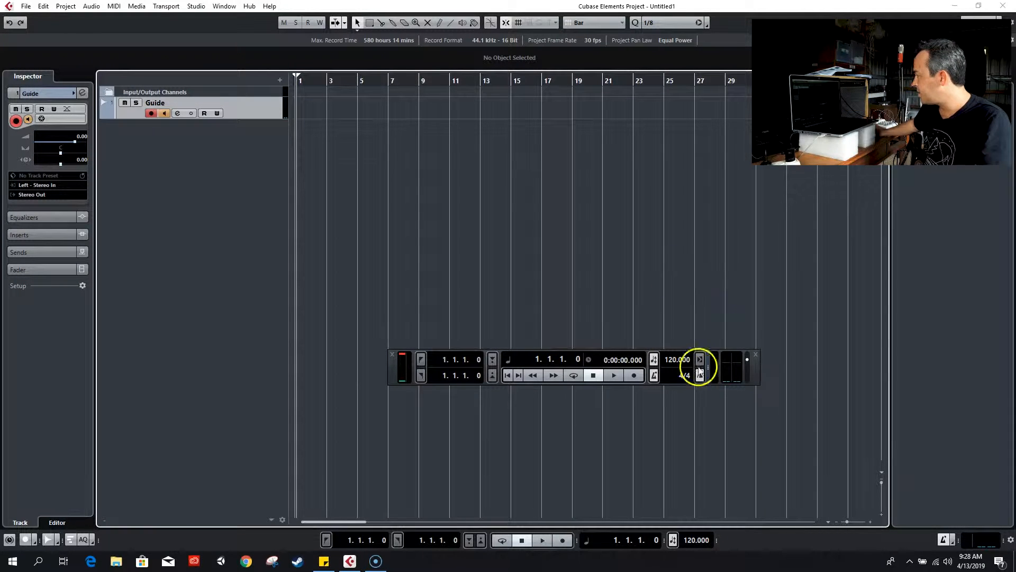
pyautogui.click(678, 363)
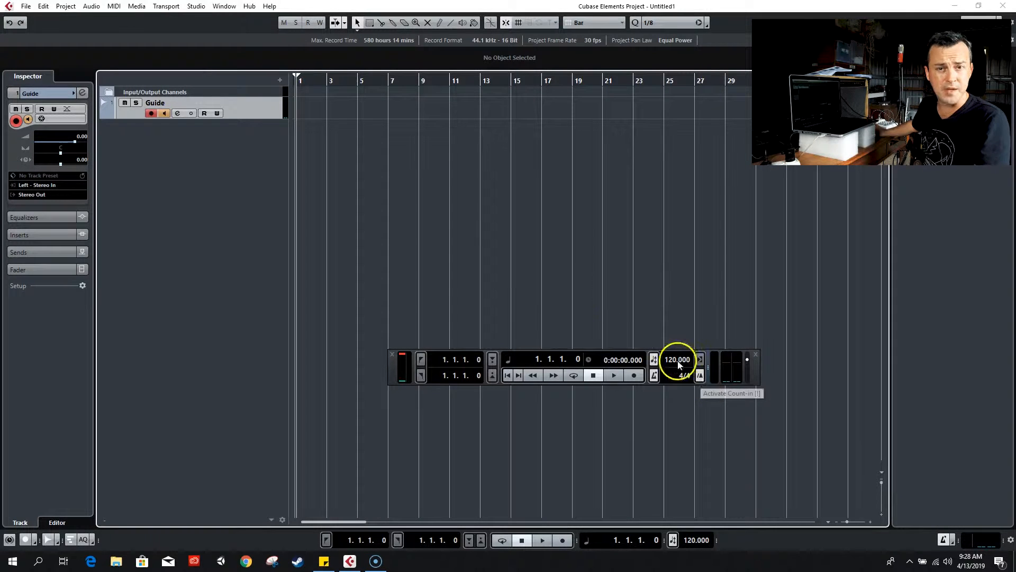
pyautogui.click(634, 375)
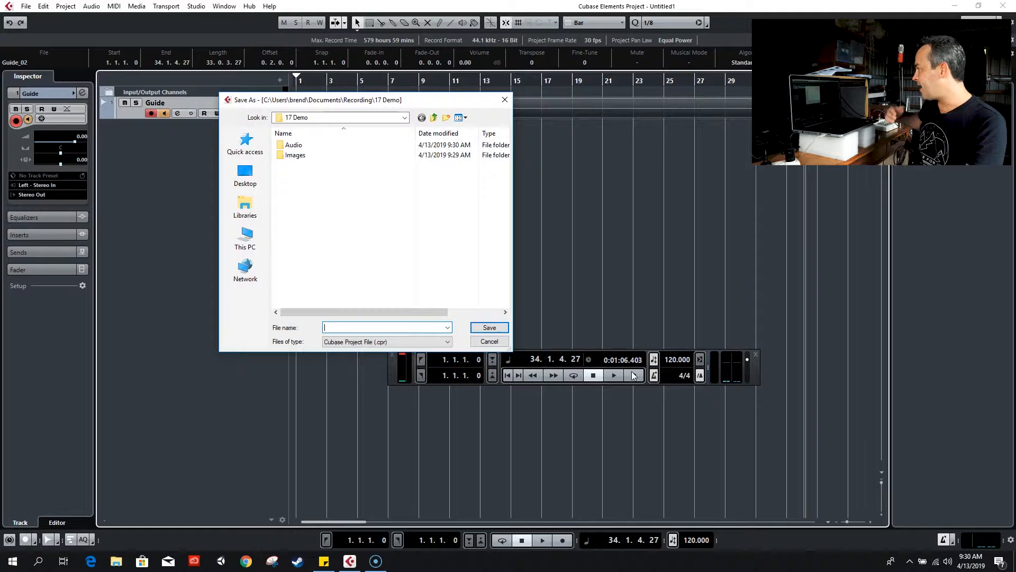
# Step: Save the project as demo and deselect the recorded guide clip
pyautogui.write('demo')
pyautogui.press('Return')
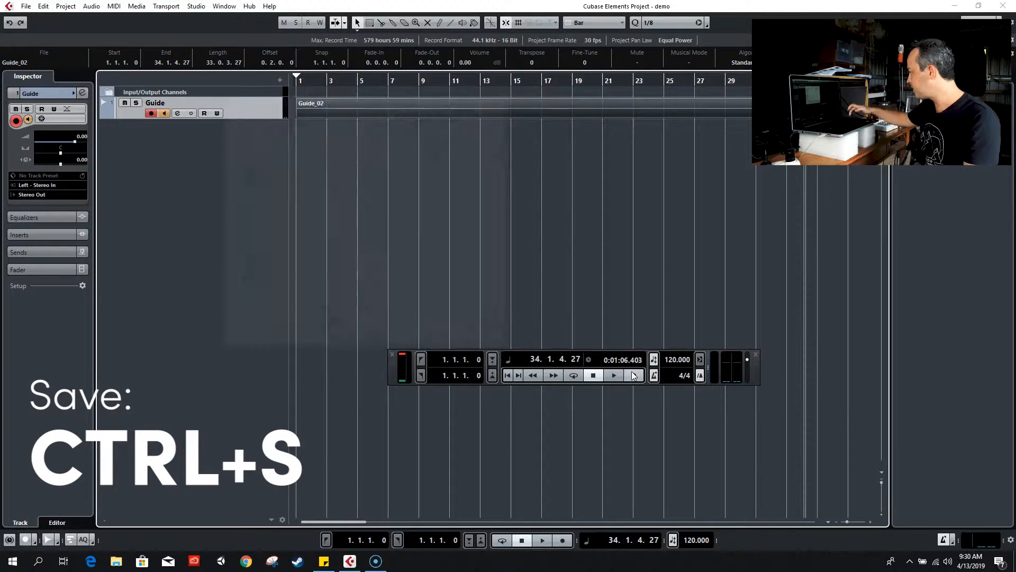
pyautogui.click(296, 182)
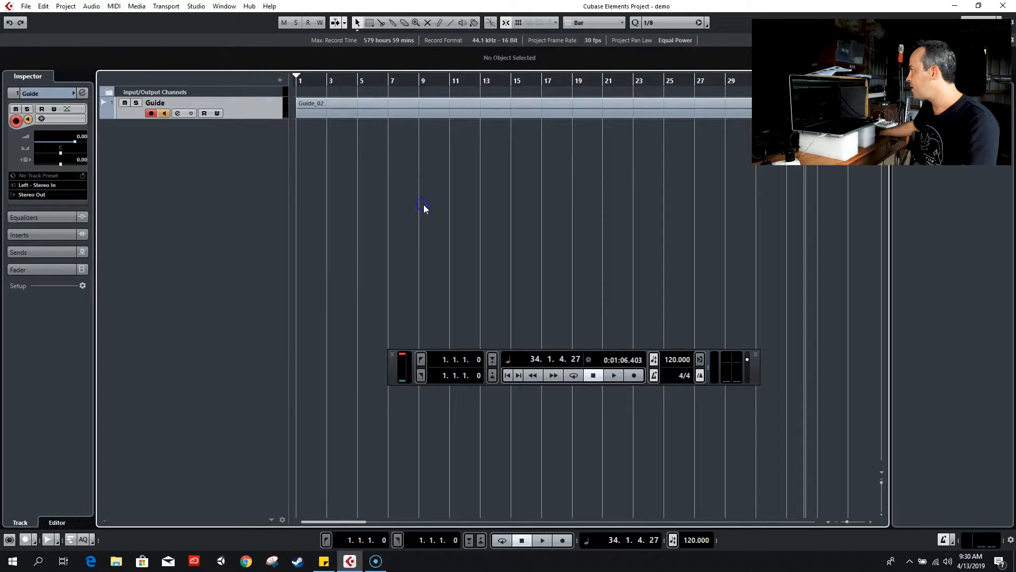
# Step: Turn off monitoring on the Guide track and play the recorded clip back from bar 5
pyautogui.click(367, 111)
pyautogui.moveTo(299, 81); pyautogui.dragTo(277, 81)
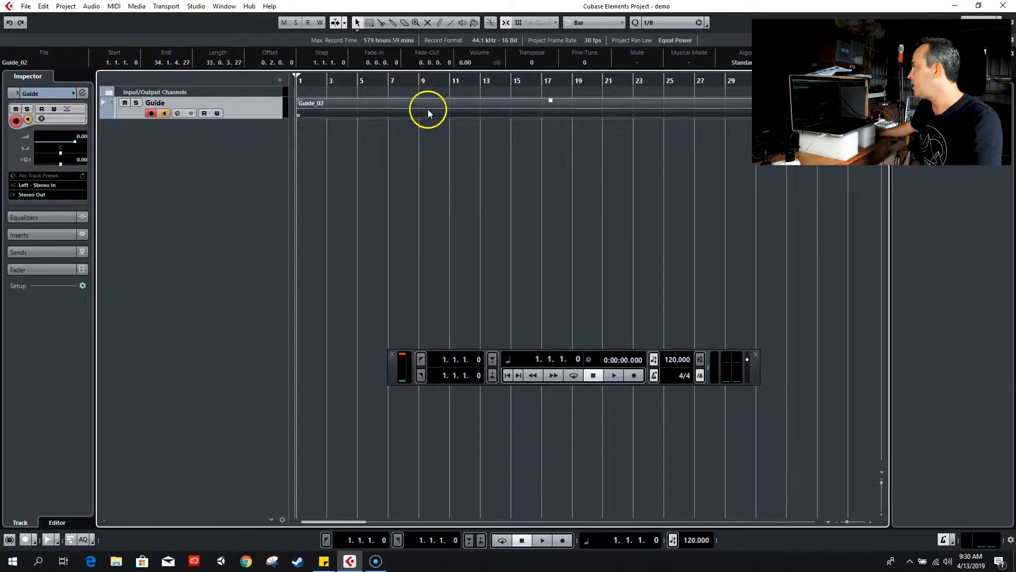
pyautogui.click(166, 113)
pyautogui.click(359, 83)
pyautogui.press('space')
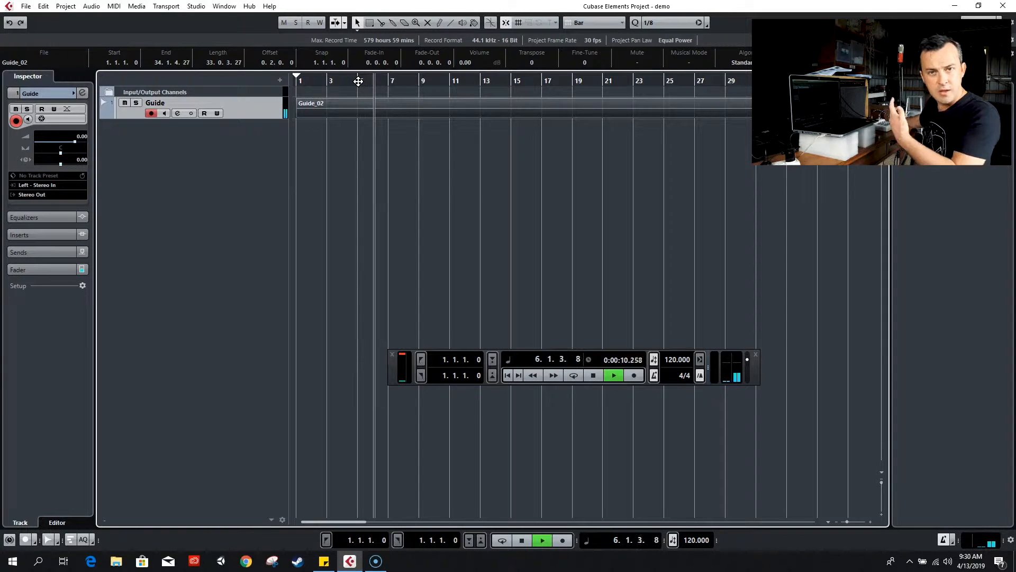
pyautogui.press('space')
# Step: Normalize the recorded guide clip to 0 dB and close the offline processing window
pyautogui.click(62, 12)
pyautogui.click(91, 6)
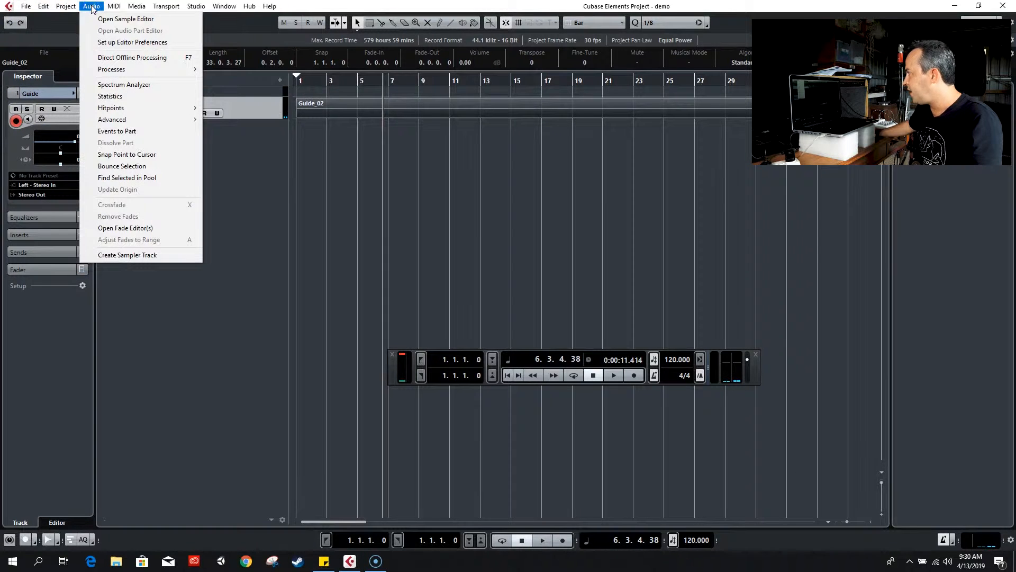
pyautogui.moveTo(103, 69)
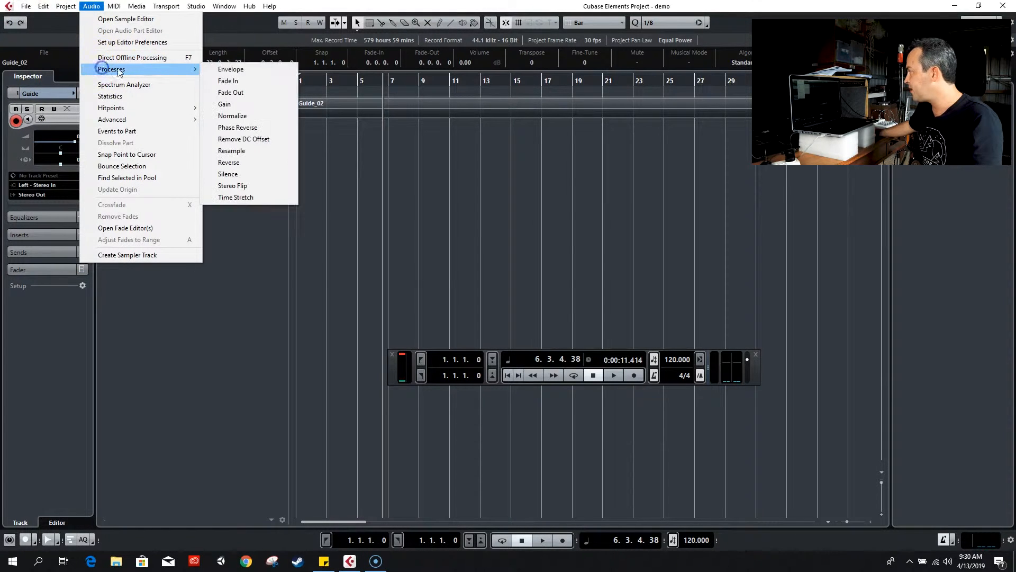
pyautogui.click(233, 116)
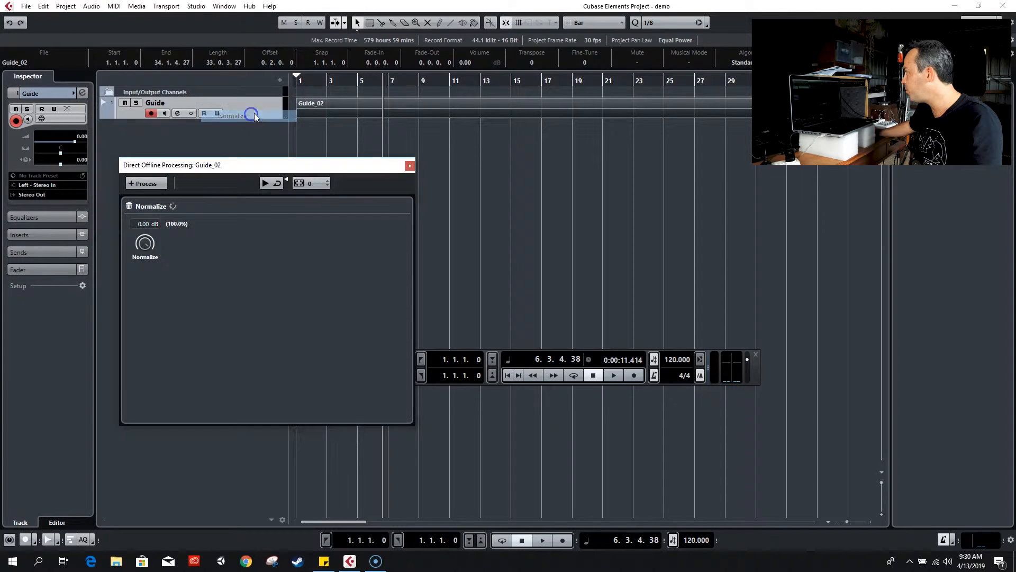
pyautogui.click(410, 166)
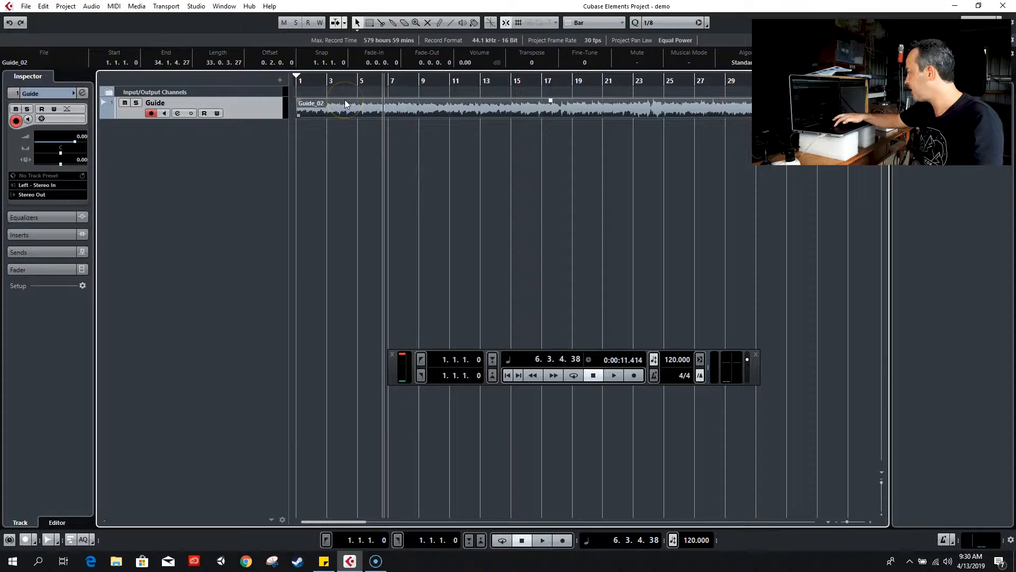
# Step: Play the normalized guide clip to check its level and return to the project start
pyautogui.press('space')
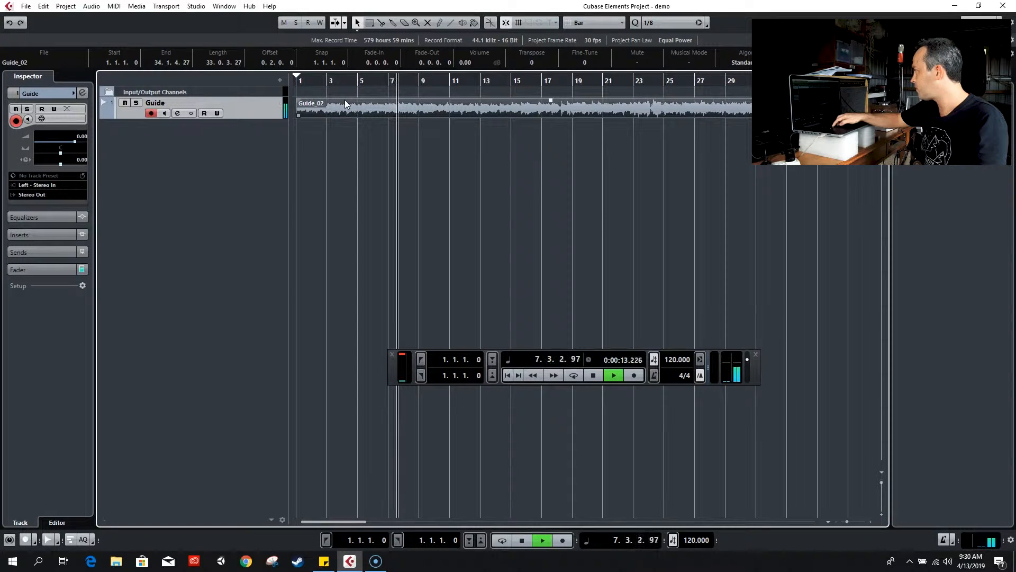
pyautogui.press('space')
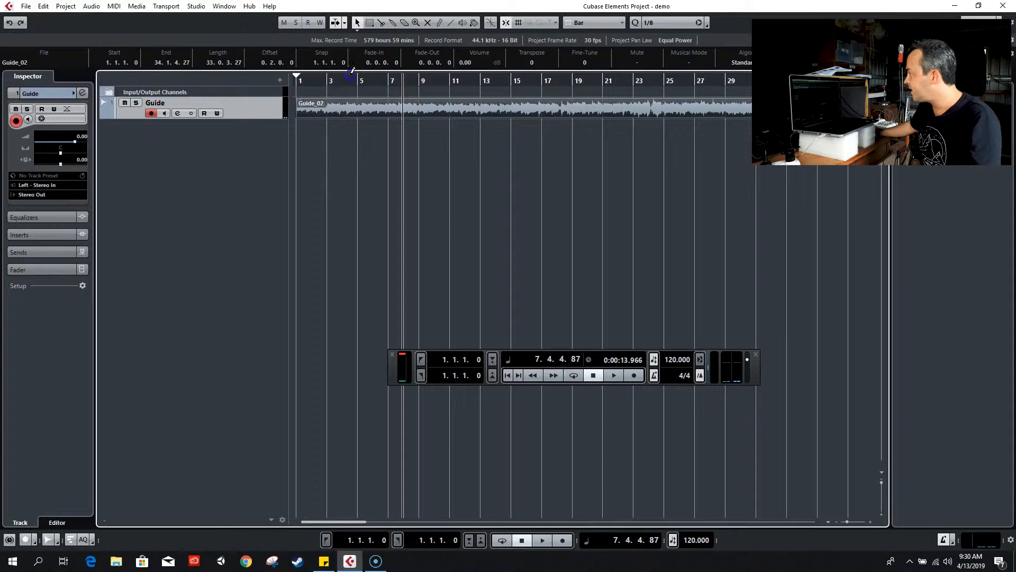
pyautogui.moveTo(345, 83); pyautogui.dragTo(223, 81)
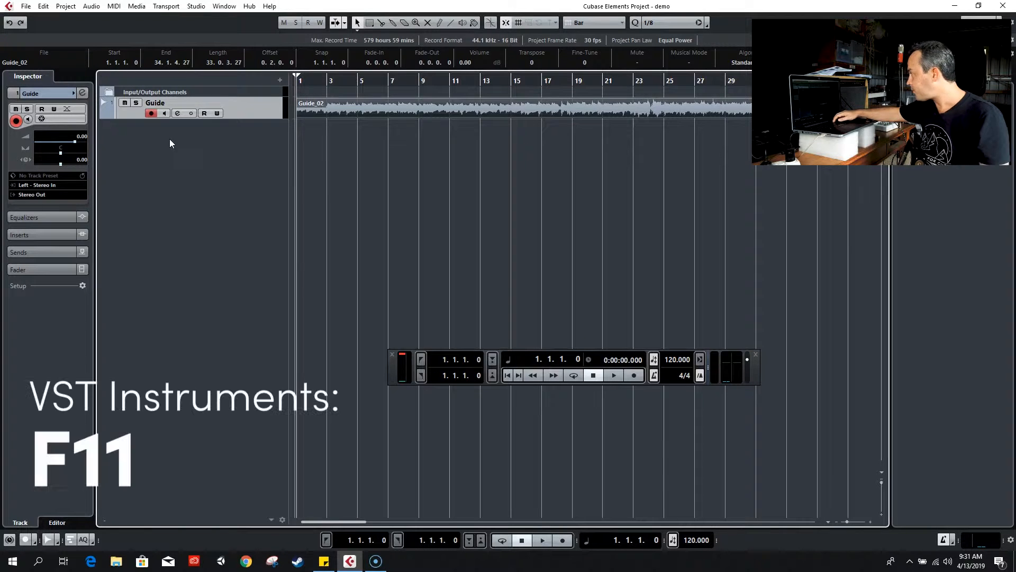
# Step: Add one instrument track using Groove Agent SE from the VST Instruments rack and reposition the instrument's window
pyautogui.press('F11')
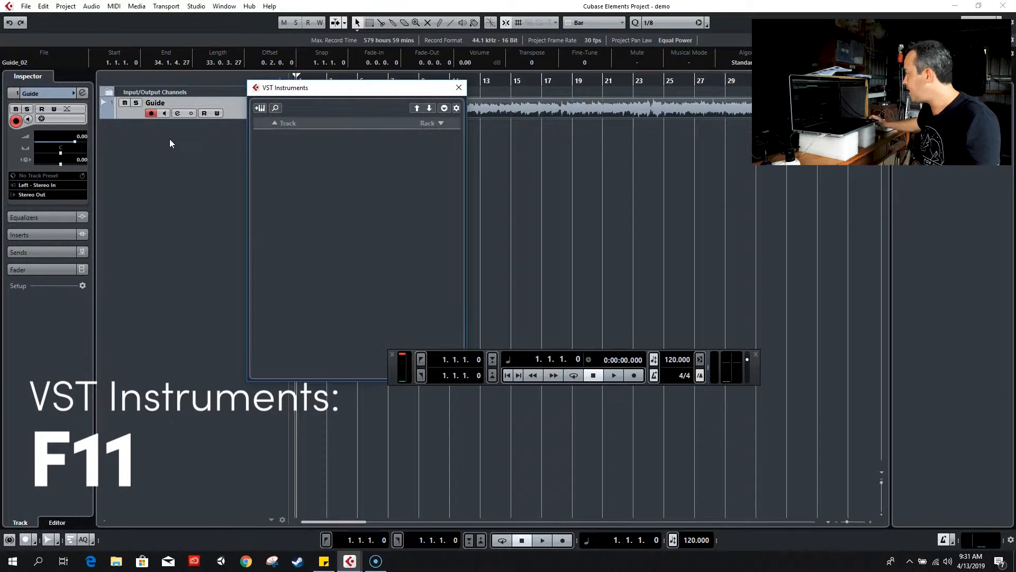
pyautogui.moveTo(329, 91); pyautogui.dragTo(258, 89)
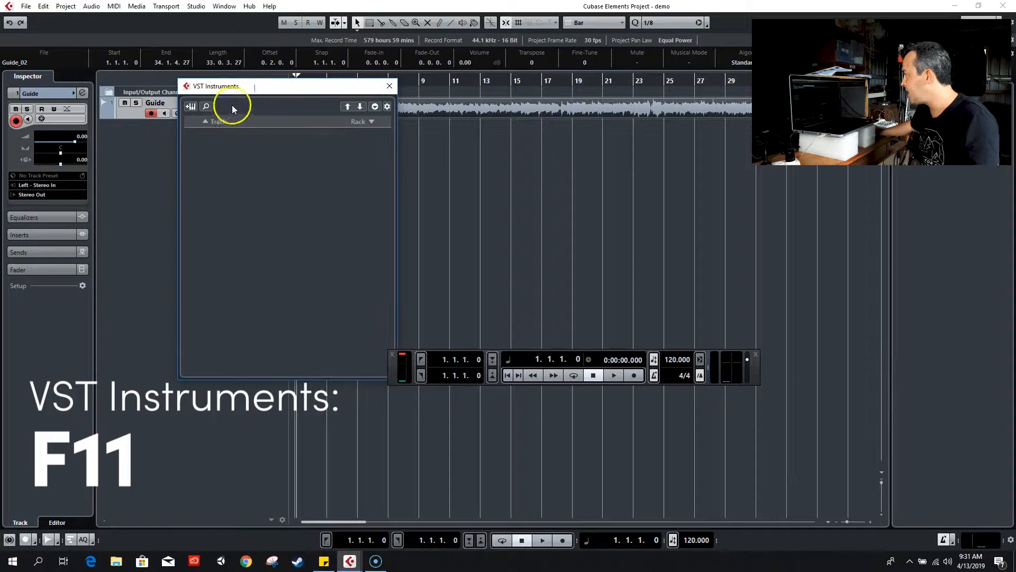
pyautogui.click(191, 107)
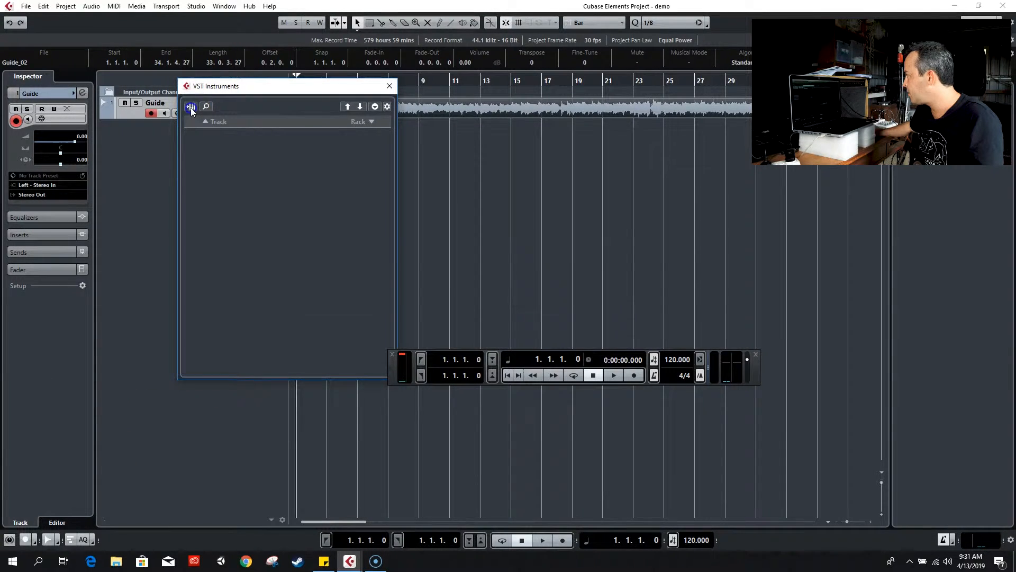
pyautogui.moveTo(436, 249); pyautogui.dragTo(370, 201)
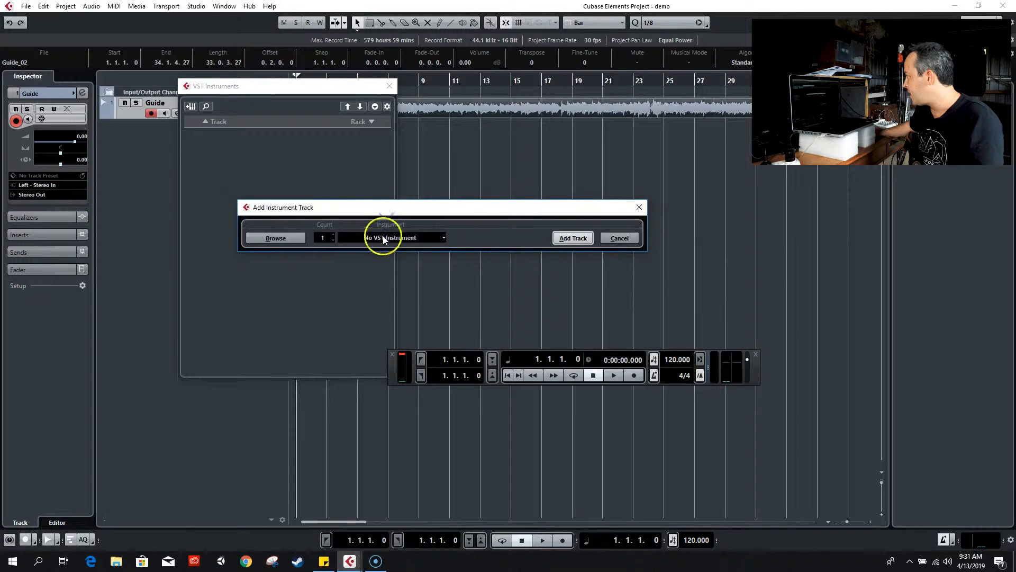
pyautogui.click(383, 237)
pyautogui.click(353, 278)
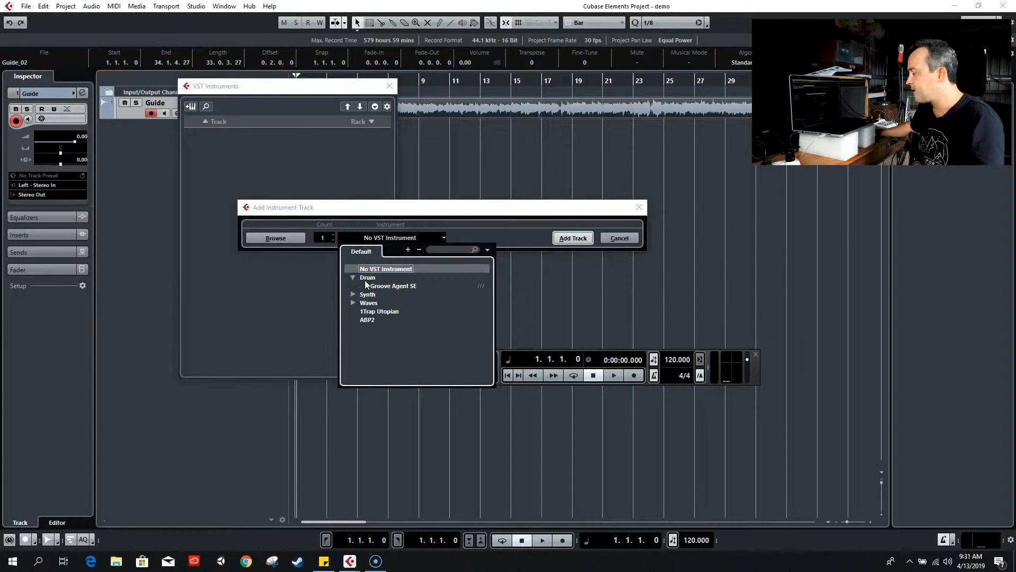
pyautogui.click(382, 286)
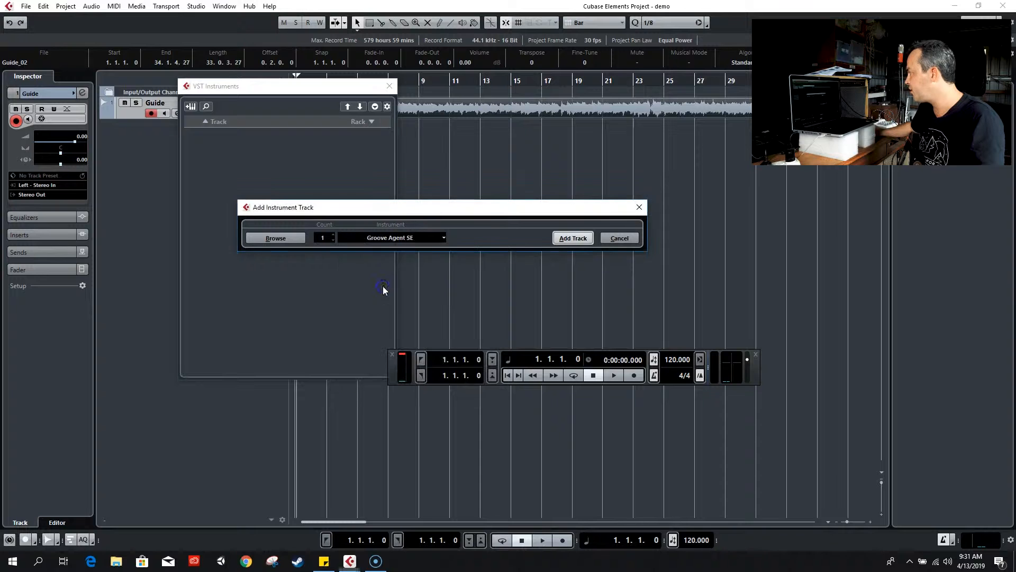
pyautogui.click(574, 238)
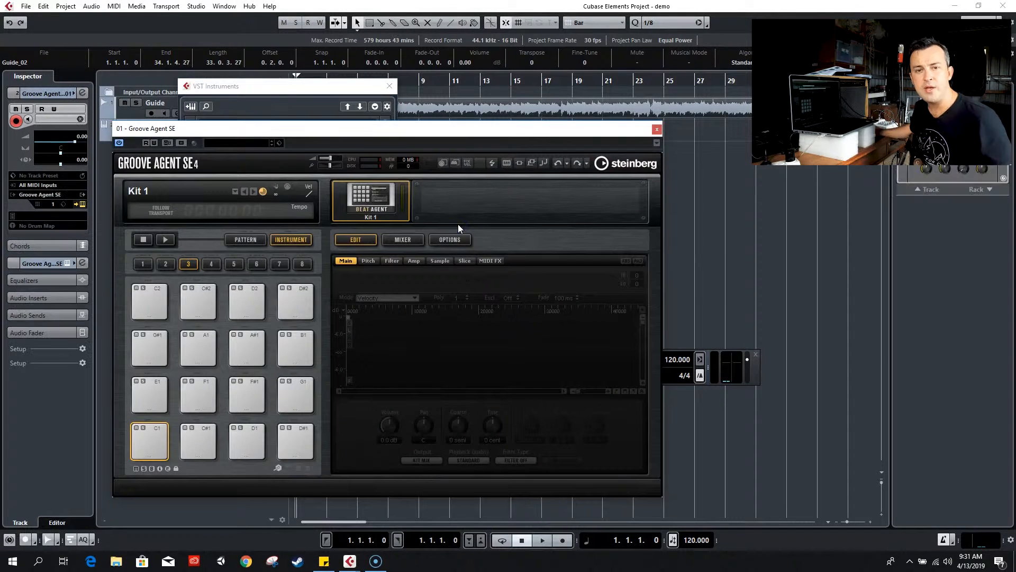
pyautogui.click(451, 147)
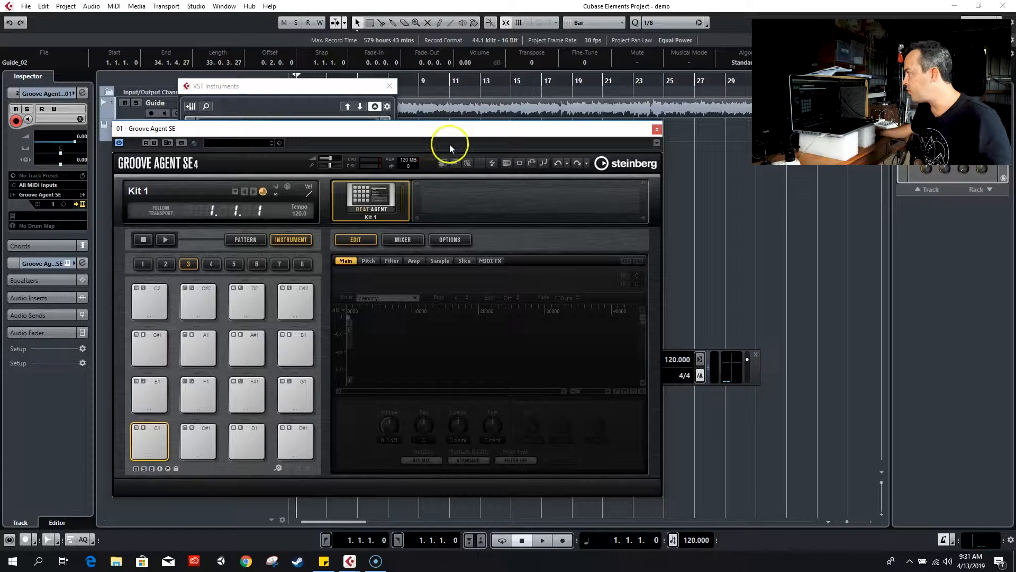
pyautogui.moveTo(457, 131); pyautogui.dragTo(512, 121)
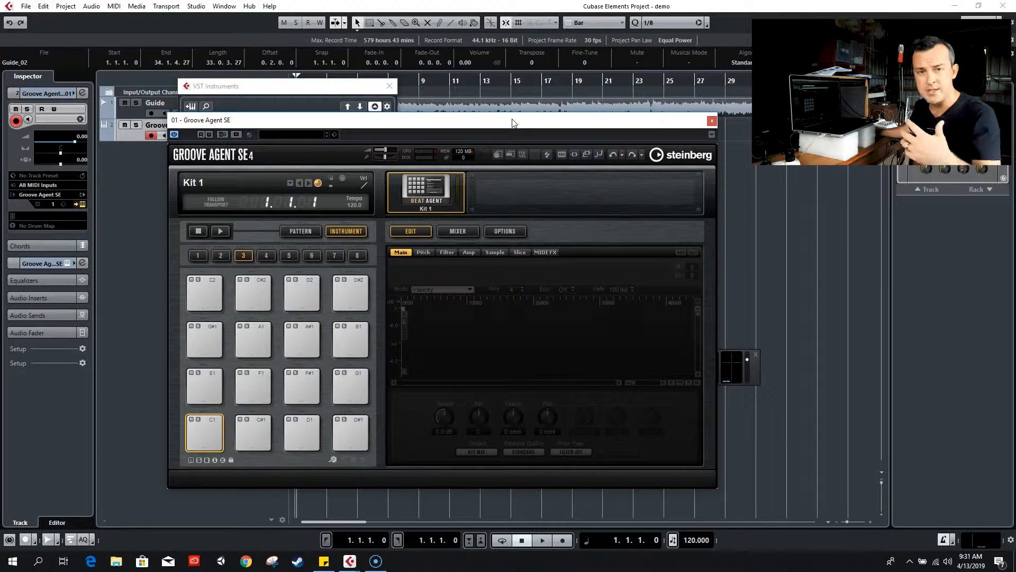
# Step: Load the Comp Kit drum kit into Groove Agent SE's Beat Agent slot
pyautogui.click(515, 128)
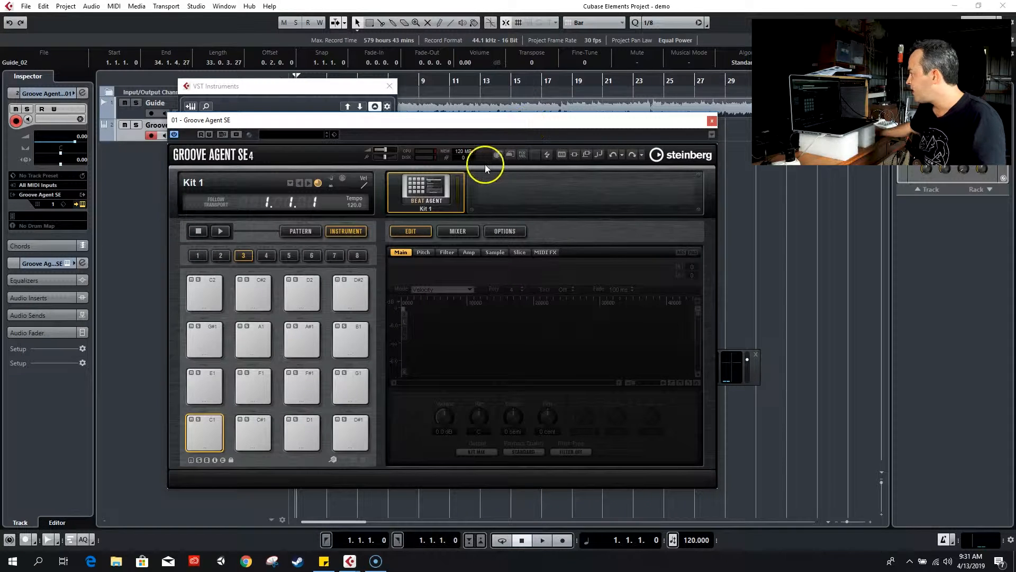
pyautogui.click(478, 176)
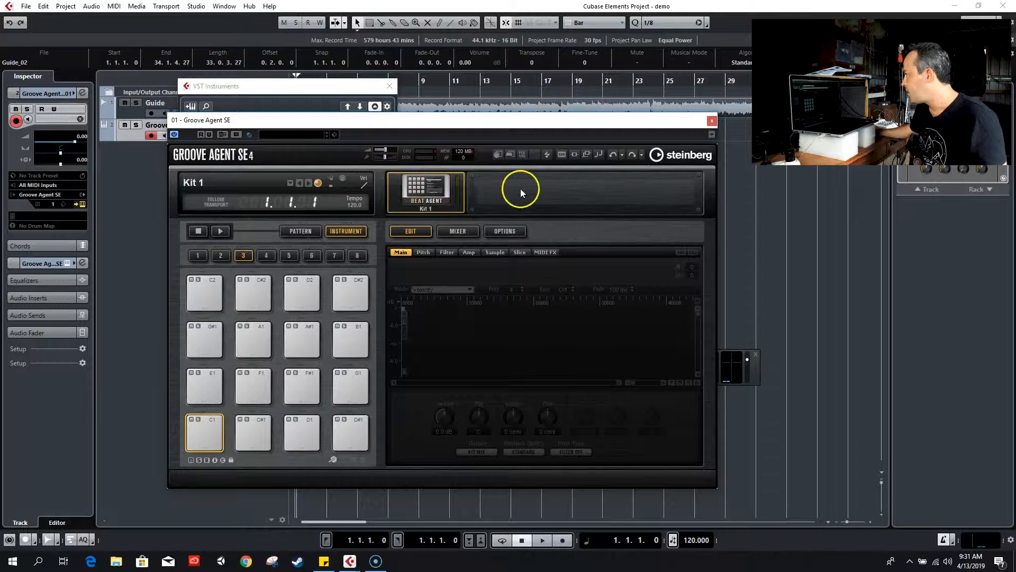
pyautogui.rightClick(419, 191)
pyautogui.click(455, 197)
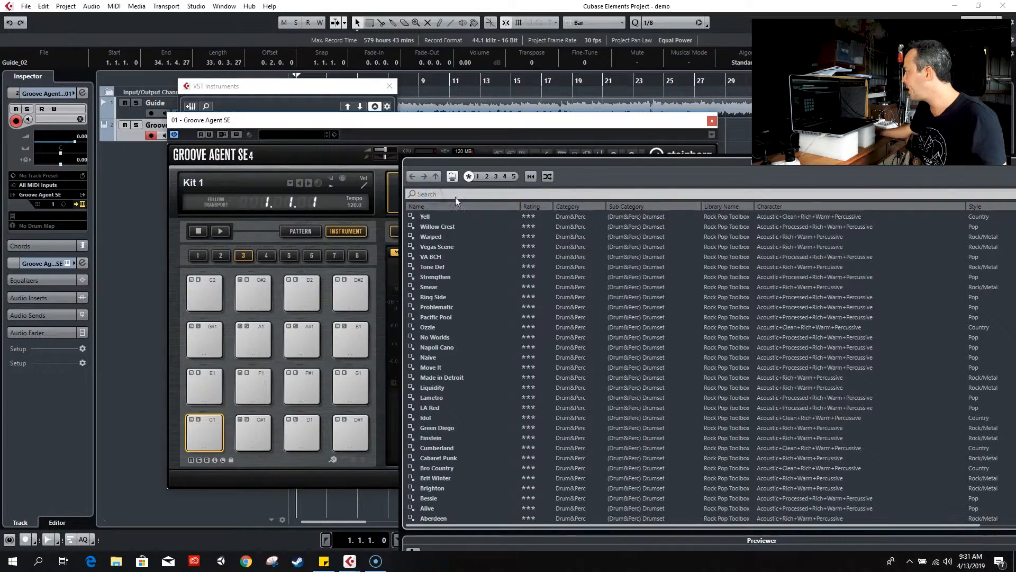
pyautogui.moveTo(587, 169); pyautogui.dragTo(332, 72)
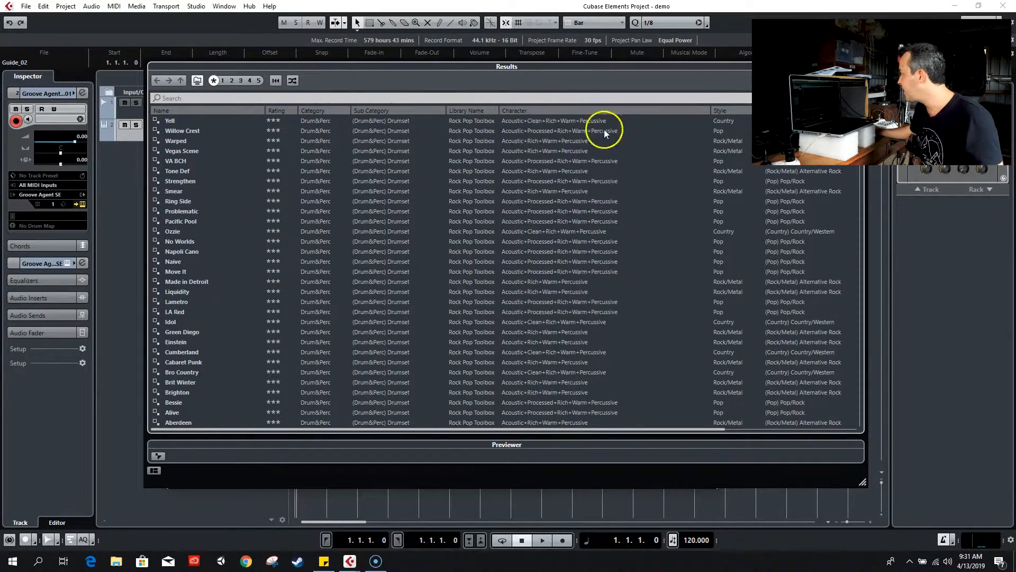
pyautogui.scroll(-10, 470, 130)
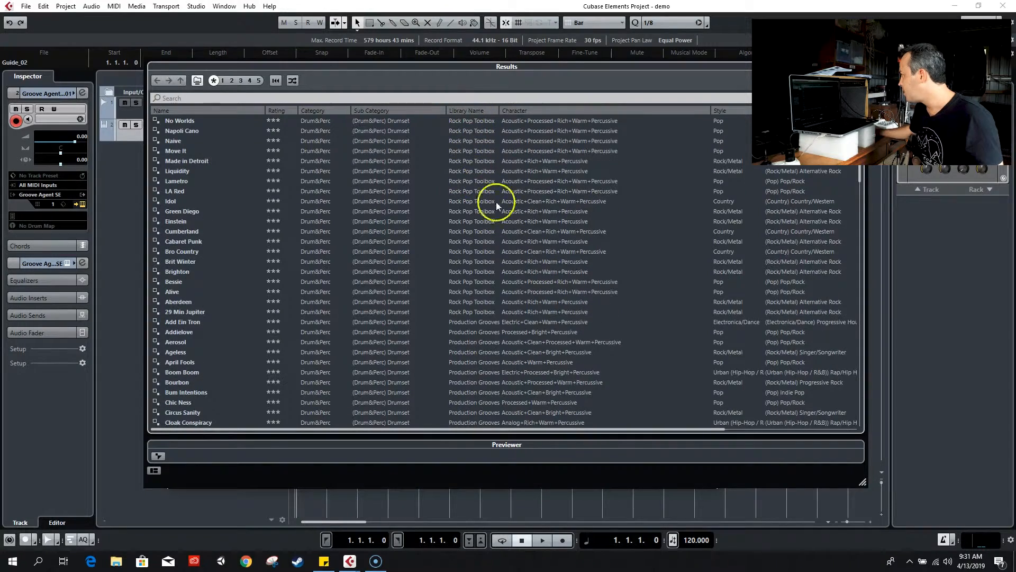
pyautogui.scroll(-15, 486, 216)
pyautogui.scroll(5, 471, 238)
pyautogui.scroll(-8, 478, 234)
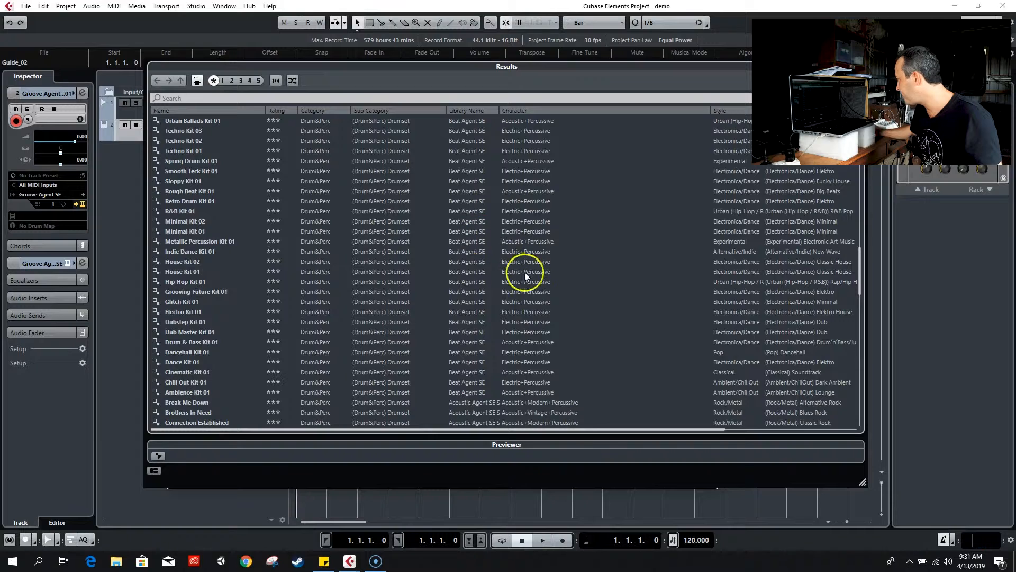
pyautogui.scroll(-12, 209, 311)
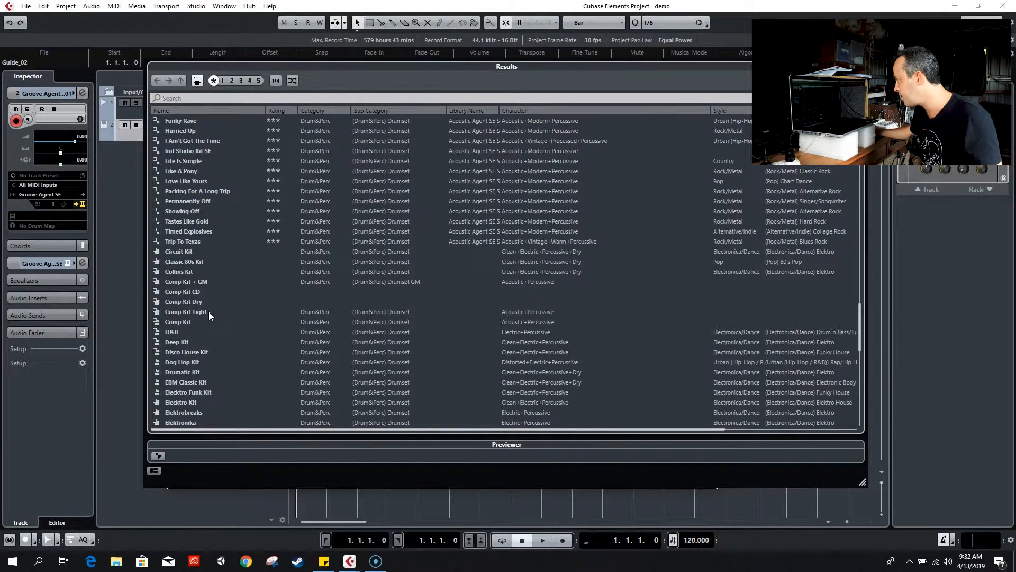
pyautogui.scroll(-4, 209, 311)
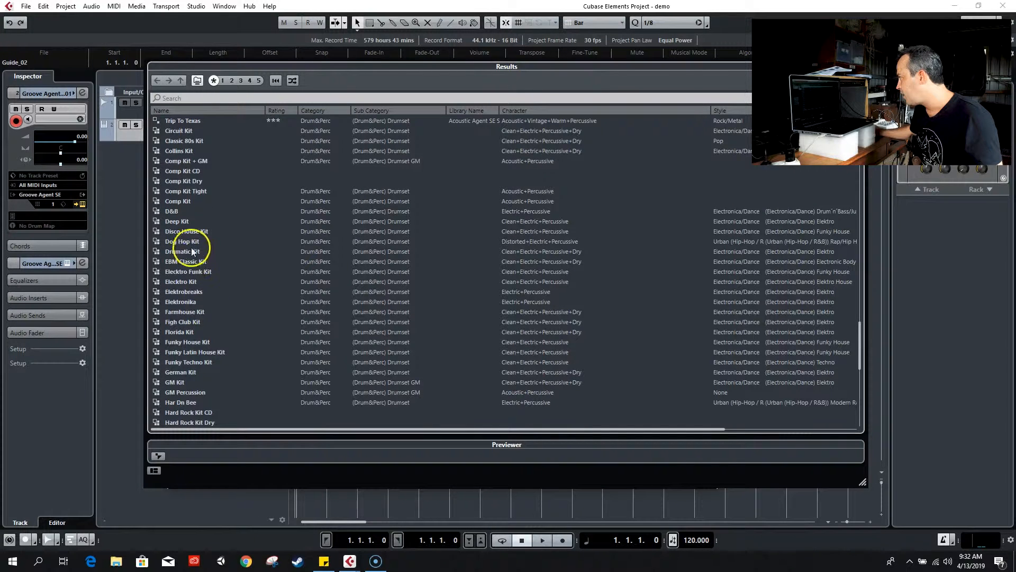
pyautogui.doubleClick(184, 205)
# Step: Audition the Comp Kit's kick, snare, tom, rimshot, clap and ride pads
pyautogui.click(205, 427)
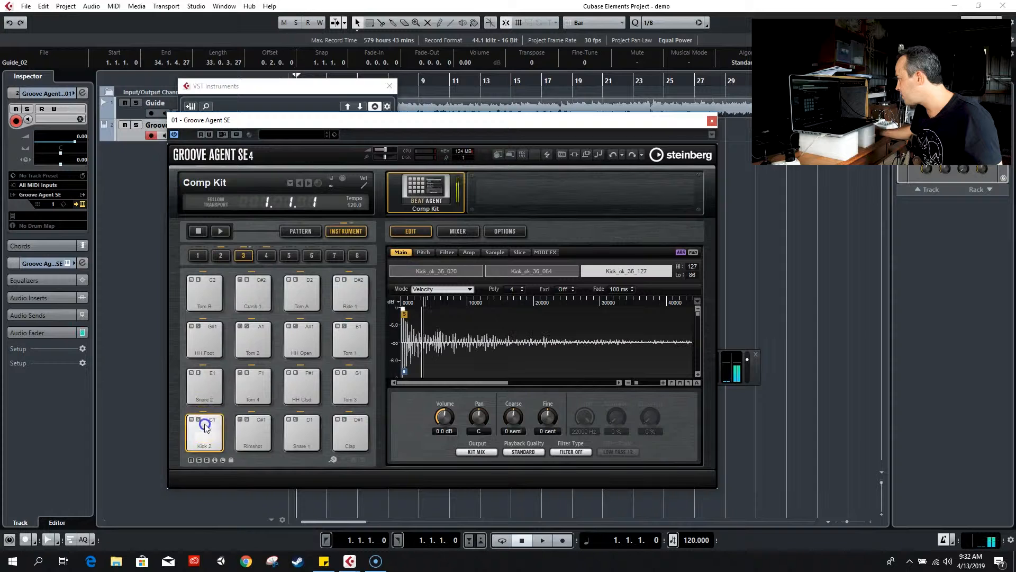
pyautogui.click(299, 431)
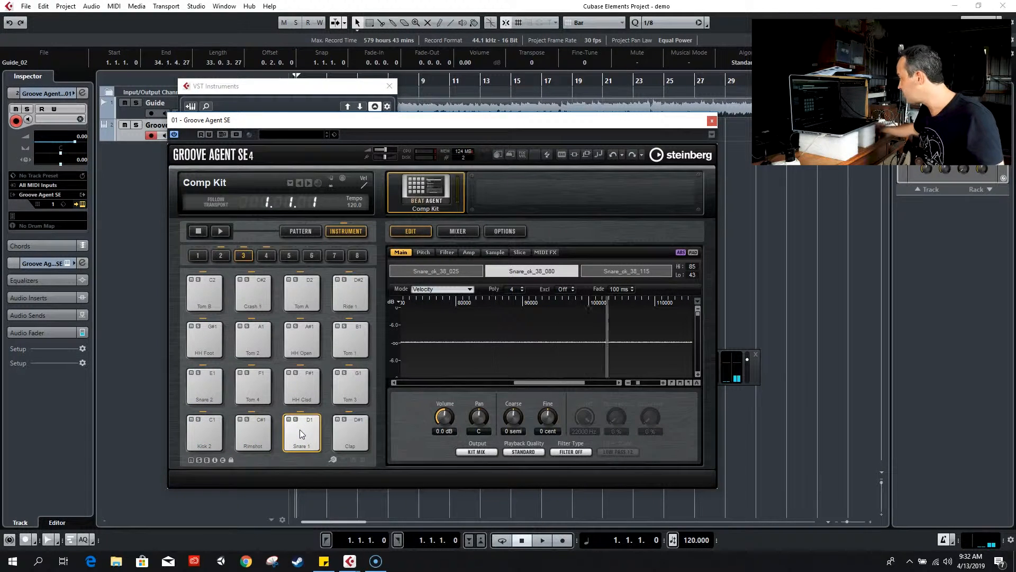
pyautogui.click(196, 426)
pyautogui.click(295, 428)
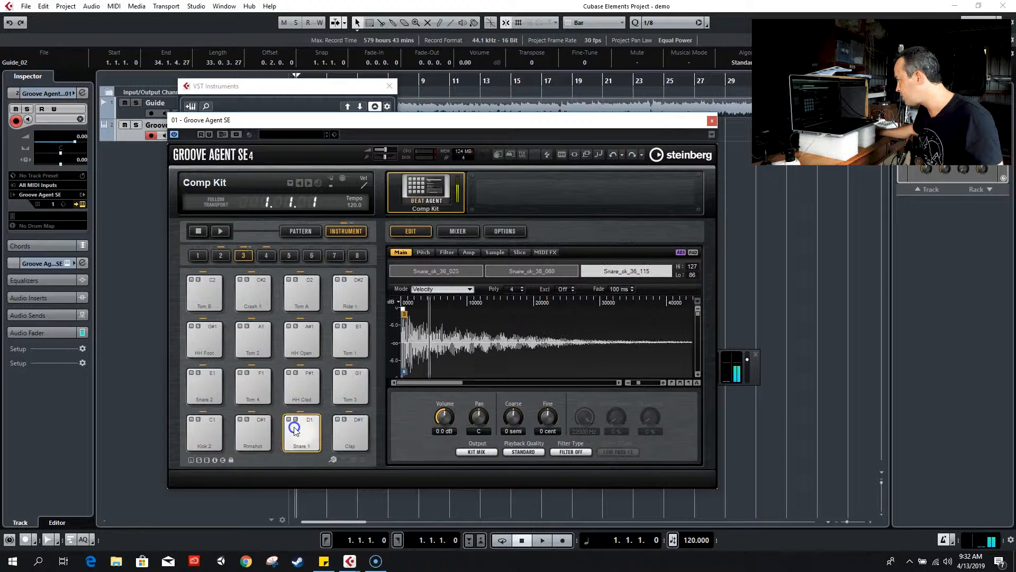
pyautogui.click(259, 382)
pyautogui.click(201, 382)
pyautogui.click(247, 431)
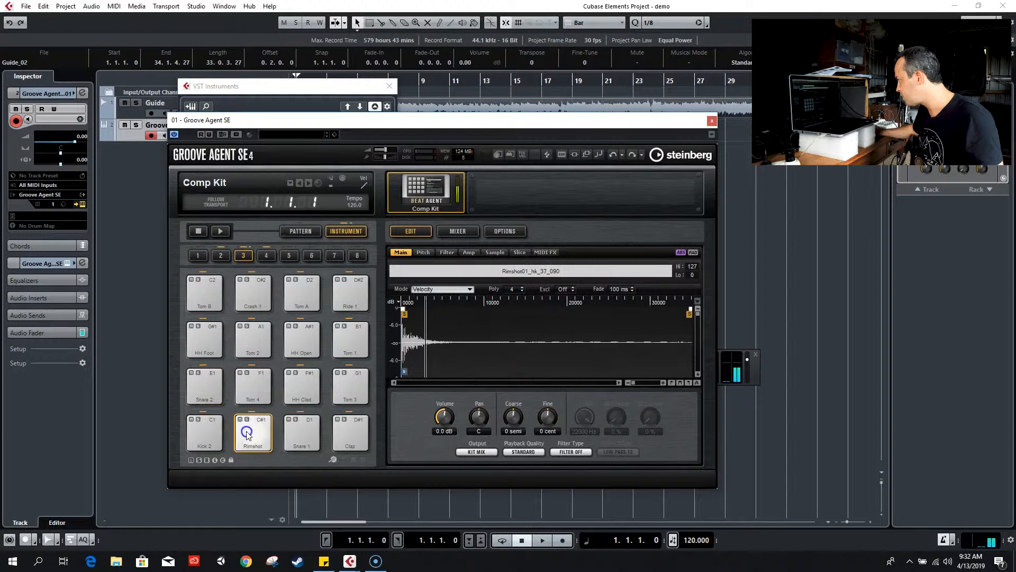
pyautogui.click(347, 431)
pyautogui.click(347, 431)
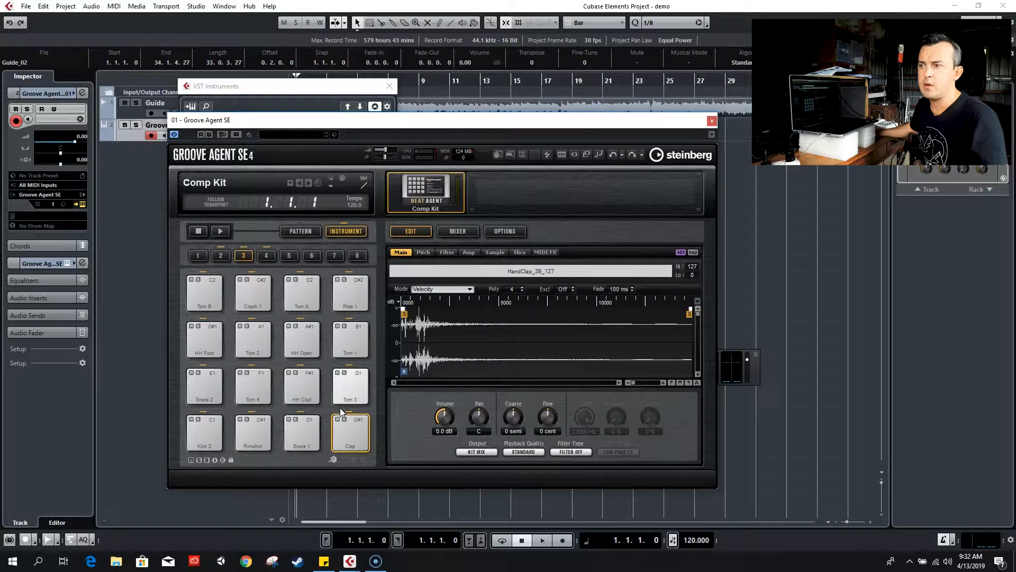
pyautogui.click(349, 294)
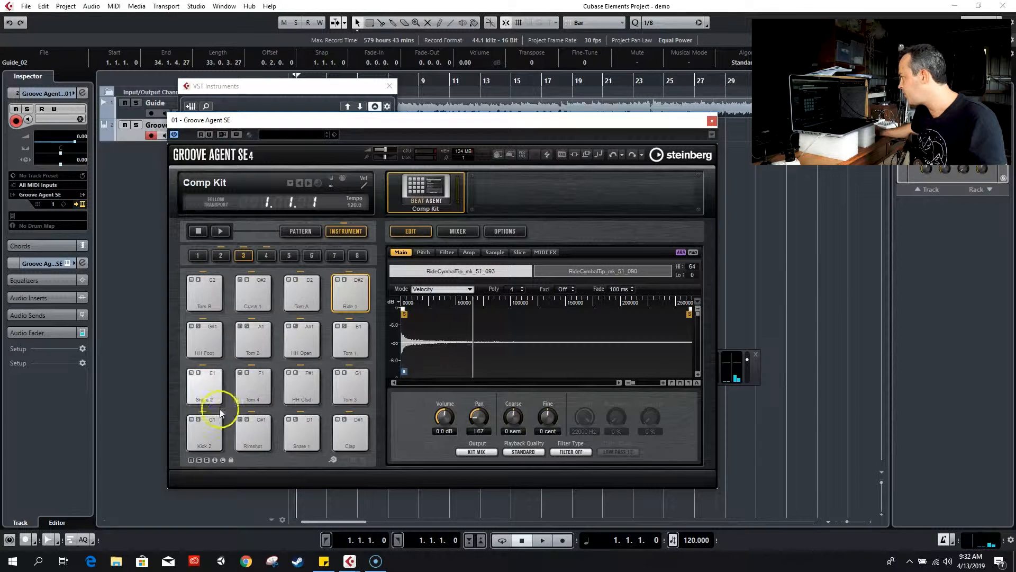
# Step: Close the Groove Agent SE and VST Instruments windows and assign the GM Map drum map to the instrument track
pyautogui.click(711, 121)
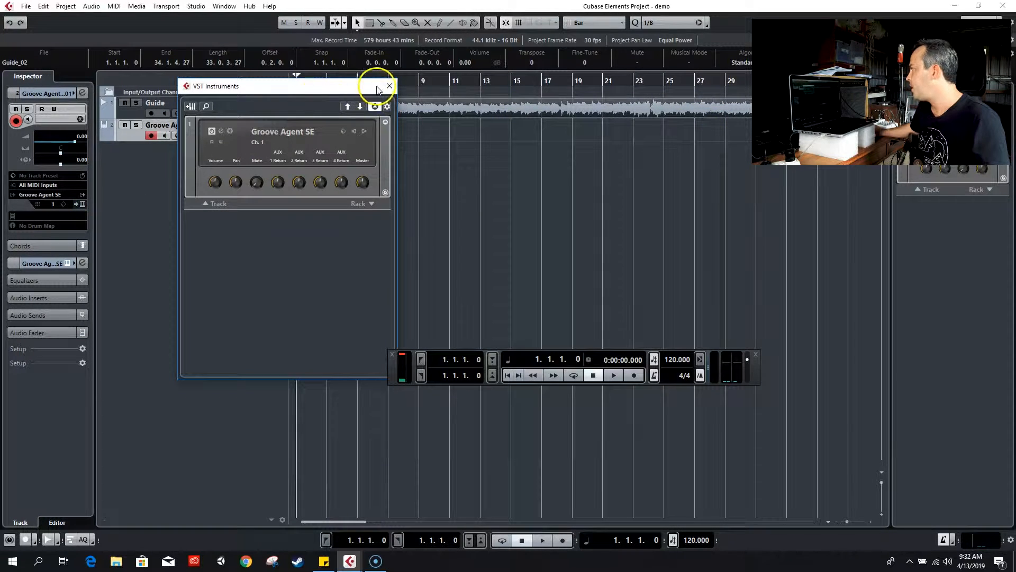
pyautogui.click(390, 86)
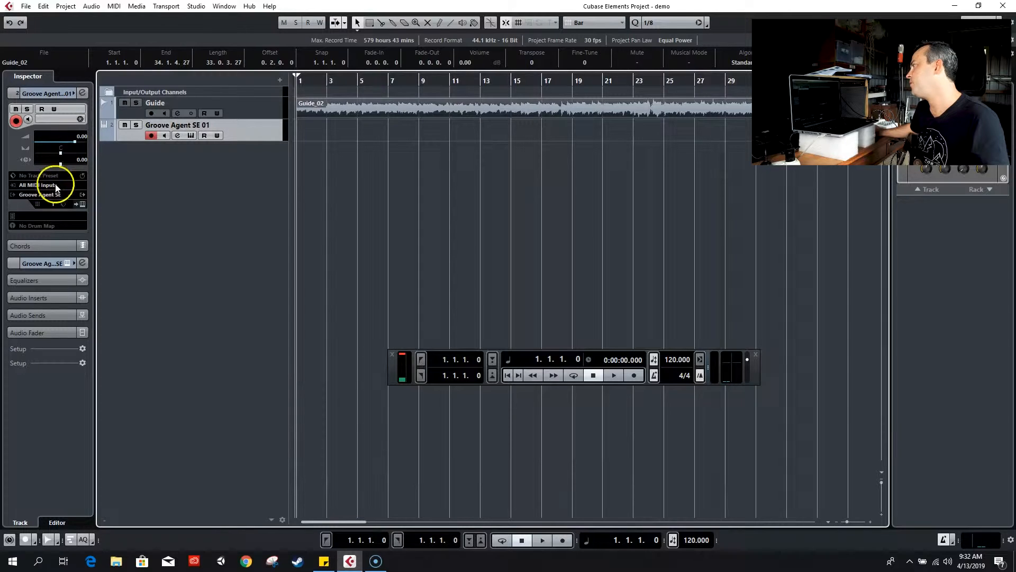
pyautogui.click(34, 226)
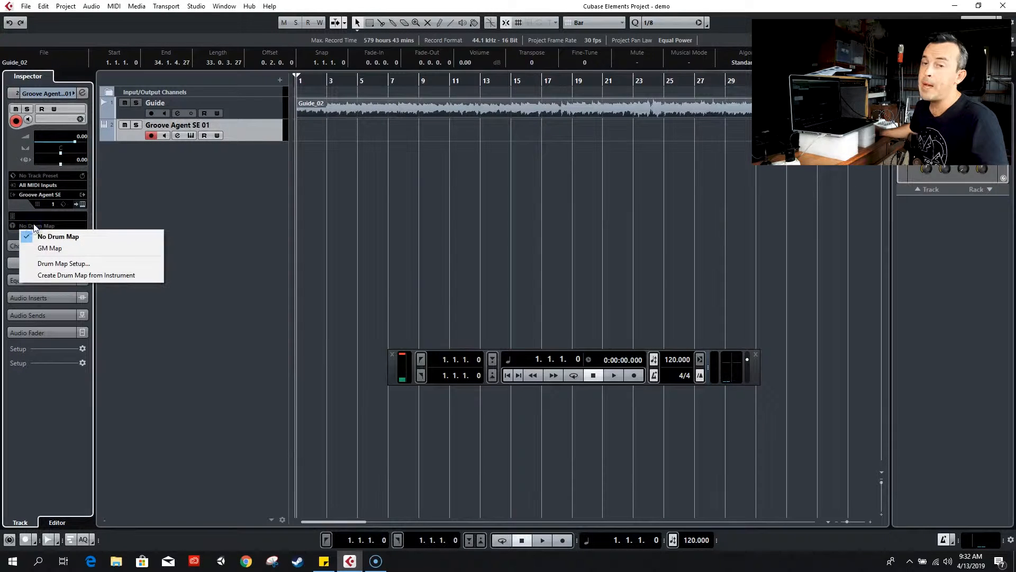
pyautogui.click(46, 248)
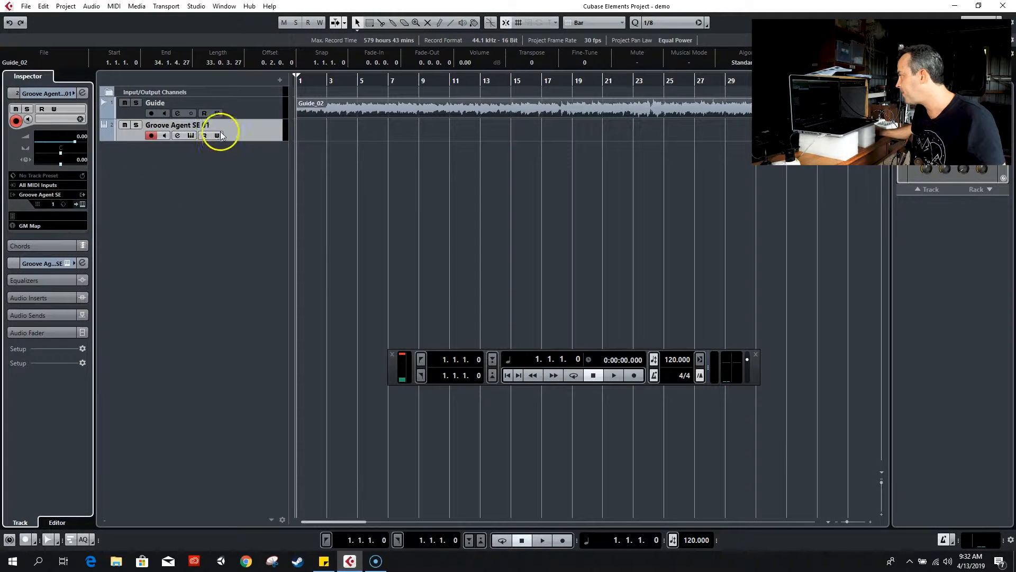
# Step: Rename the Groove Agent SE 01 track to drums
pyautogui.doubleClick(205, 124)
pyautogui.write('drums')
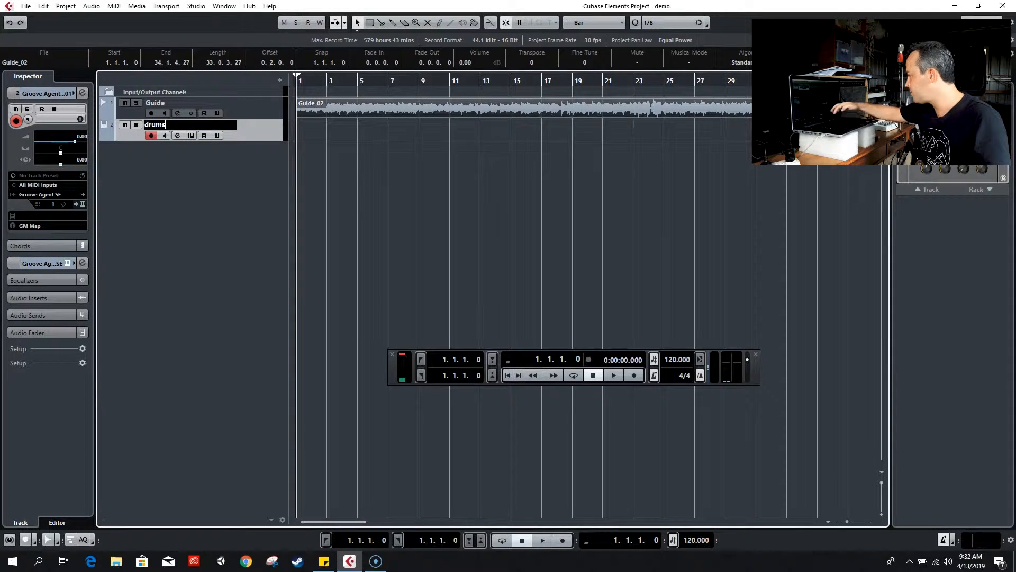
pyautogui.press('Return')
pyautogui.click(241, 125)
# Step: Draw an empty two-bar MIDI part on the drums track from bar 1 to bar 3 and return to the selection tool
pyautogui.click(440, 22)
pyautogui.moveTo(304, 130); pyautogui.dragTo(333, 130)
pyautogui.click(357, 23)
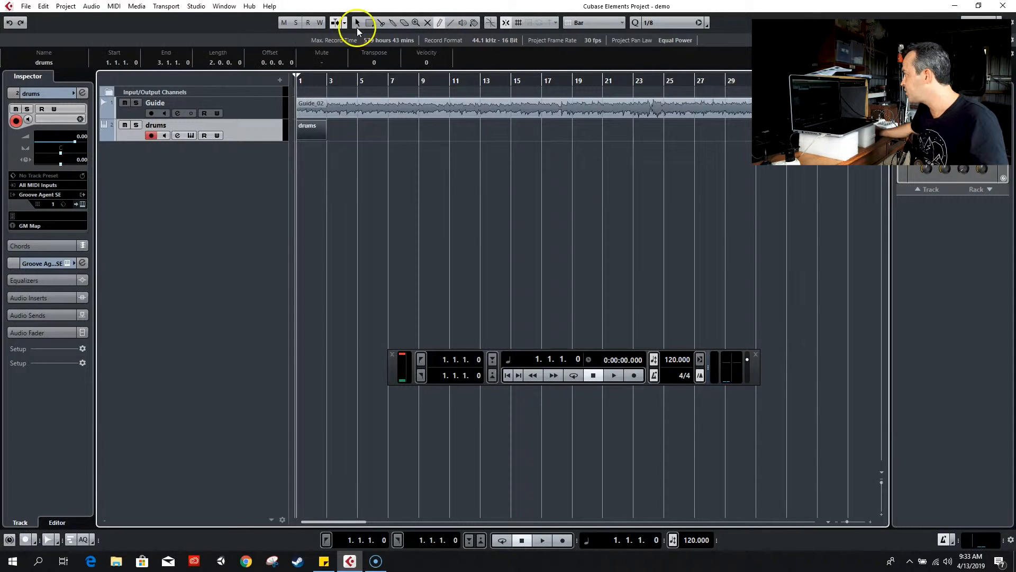
# Step: Open the drums part in a separate Drum Editor window and hide the floating transport panel
pyautogui.doubleClick(319, 131)
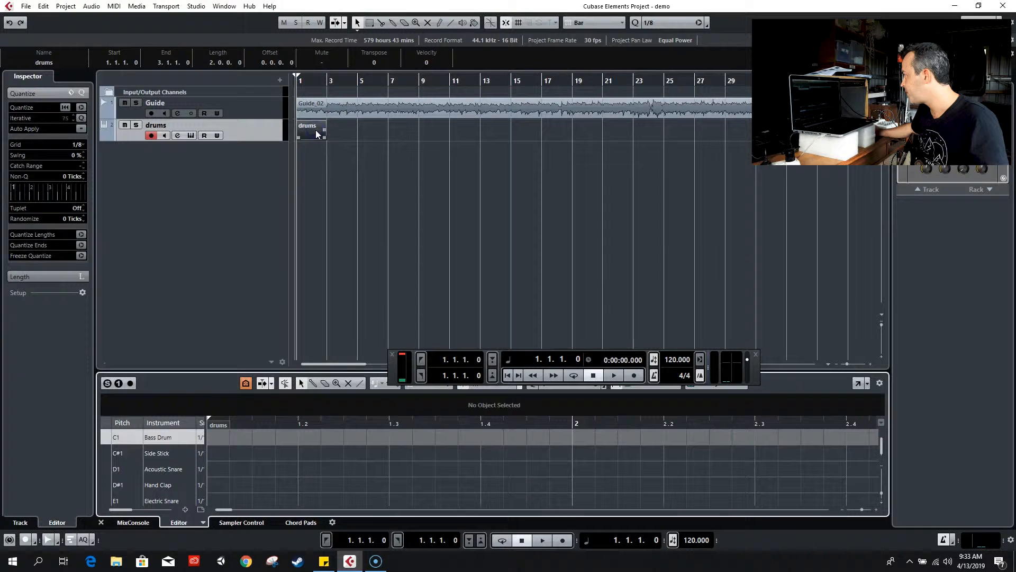
pyautogui.click(857, 383)
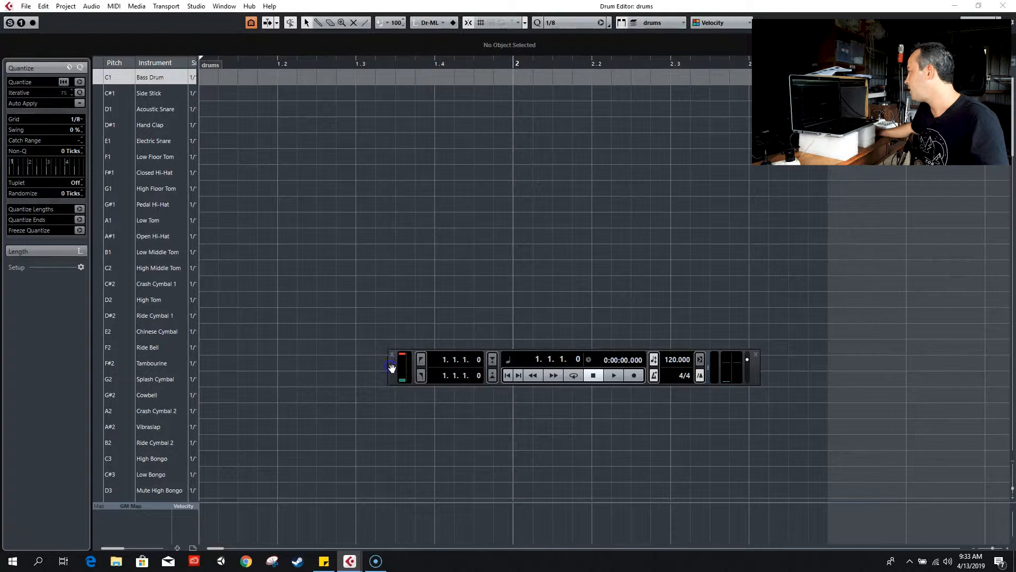
pyautogui.moveTo(392, 368); pyautogui.dragTo(370, 389)
pyautogui.press('F2')
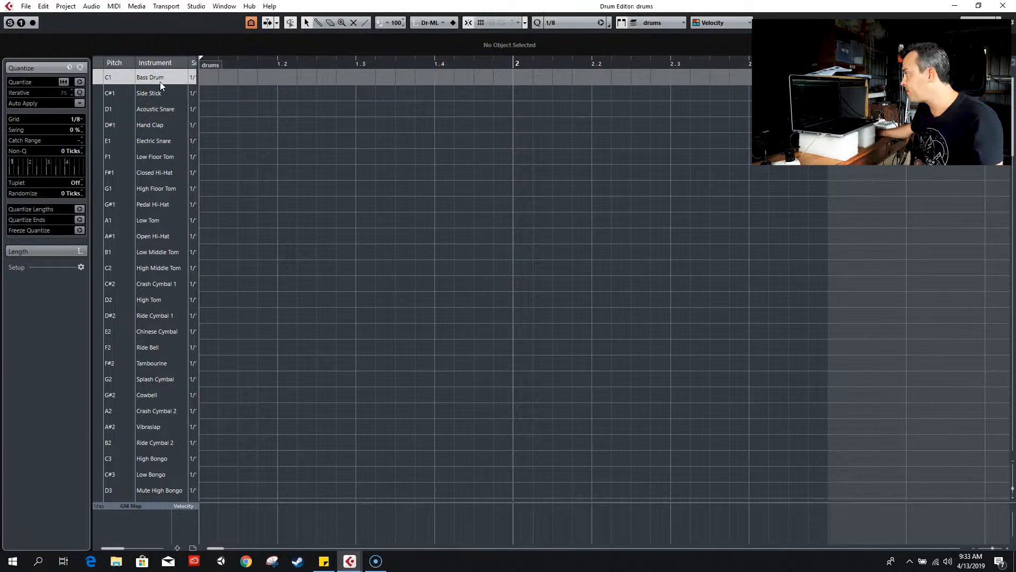
pyautogui.click(318, 22)
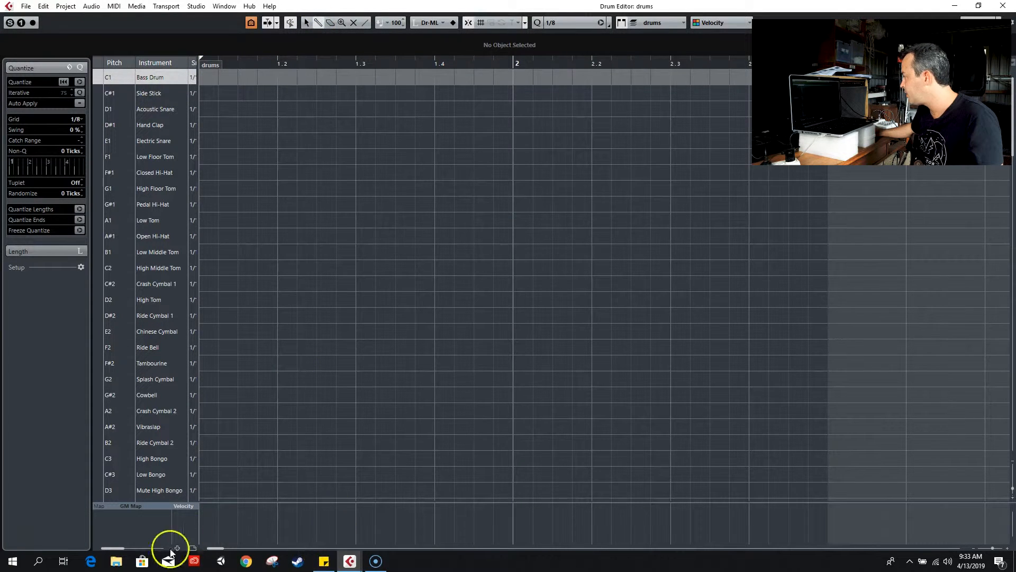
pyautogui.click(215, 548)
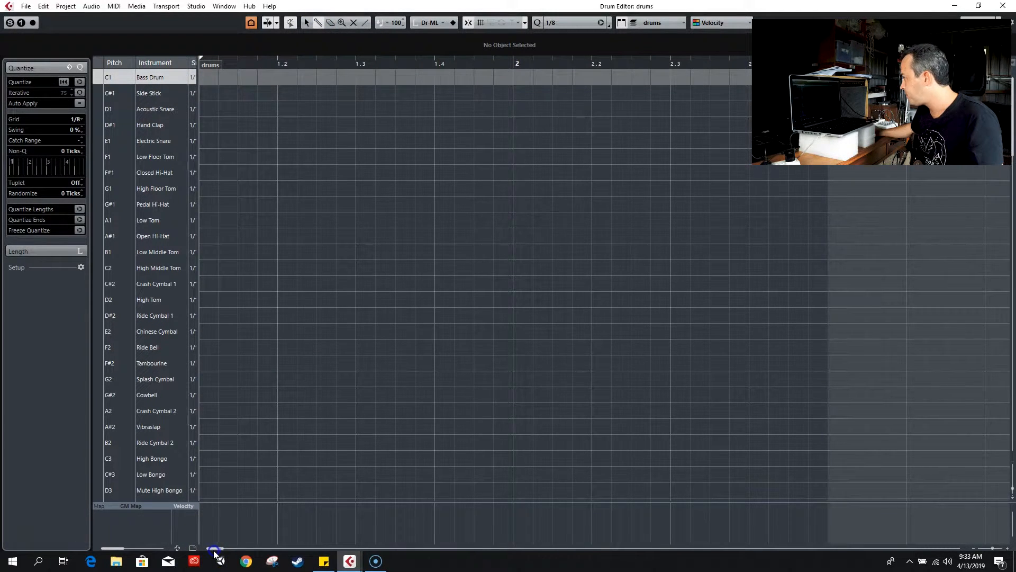
pyautogui.click(201, 77)
pyautogui.click(201, 77)
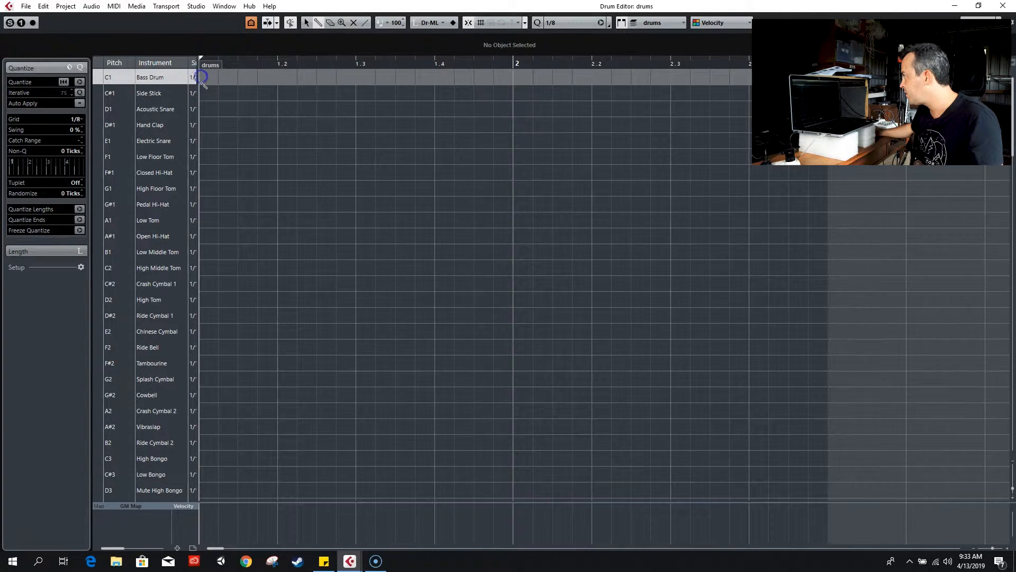
pyautogui.click(200, 109)
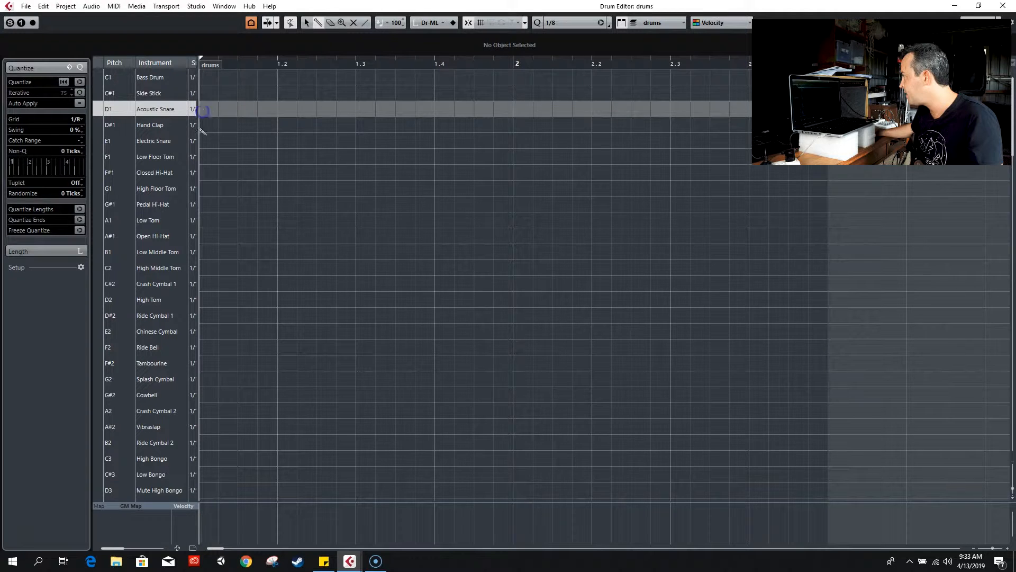
pyautogui.click(201, 173)
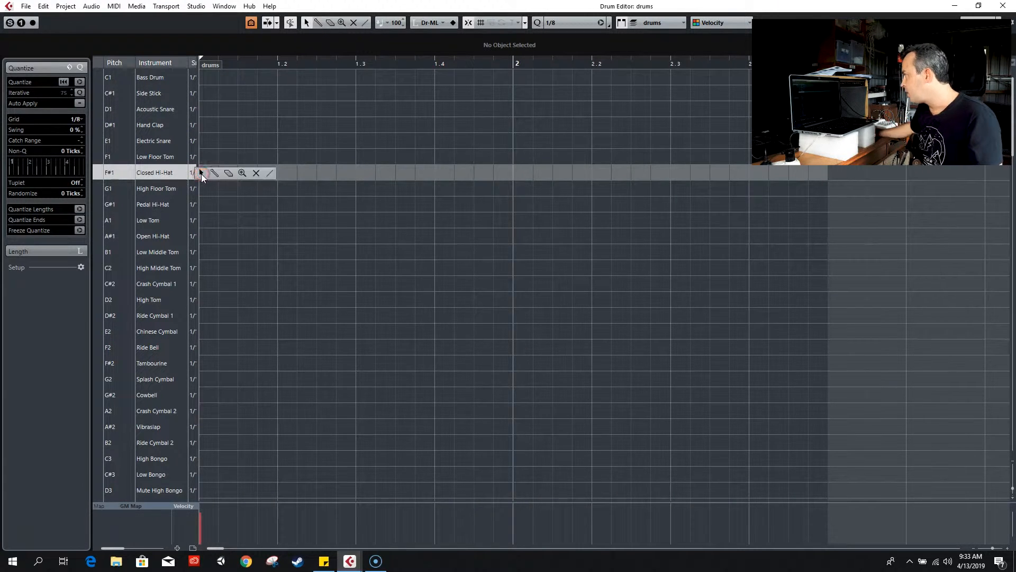
pyautogui.click(201, 173)
pyautogui.hotkey('ctrl', 'z')
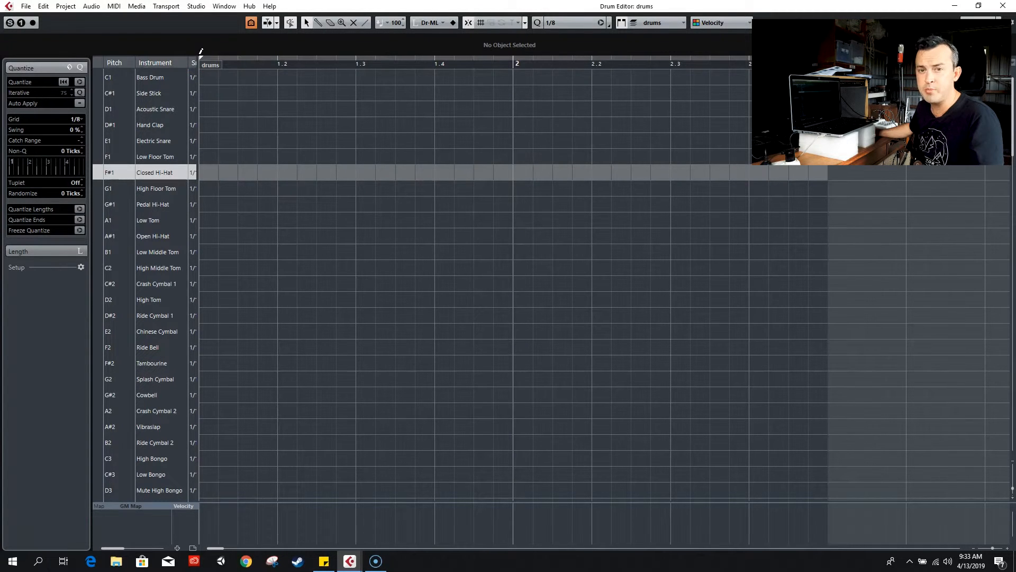
# Step: Turn on looping from bar 1 to bar 3, bring back the transport panel and play the loop briefly
pyautogui.moveTo(200, 57); pyautogui.dragTo(826, 60)
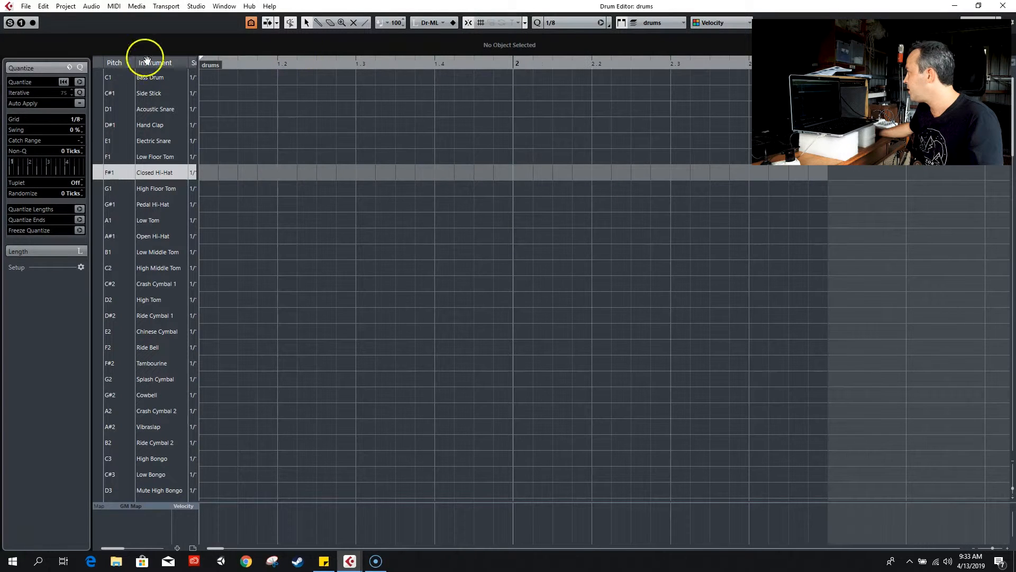
pyautogui.click(625, 59)
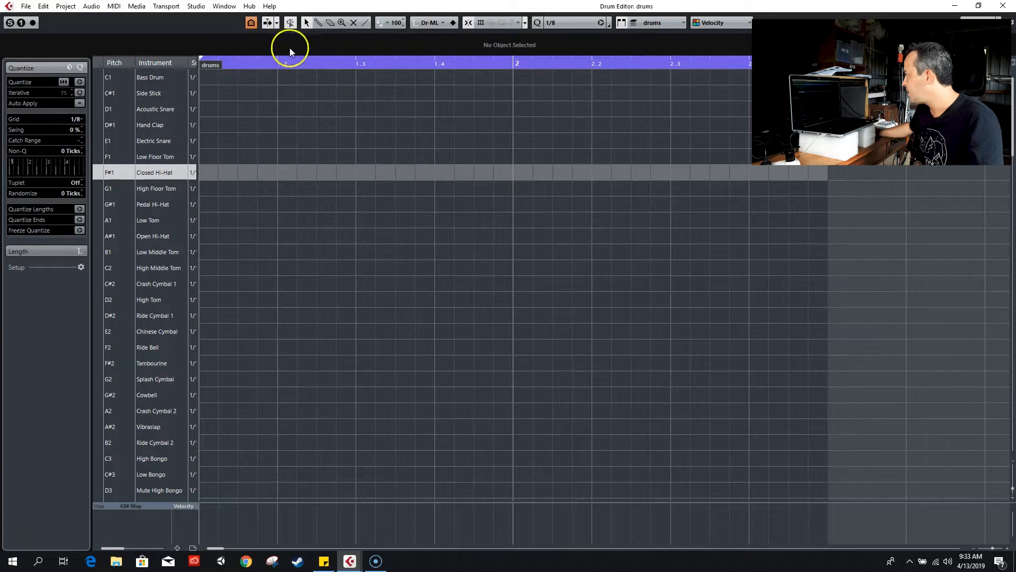
pyautogui.press('F2')
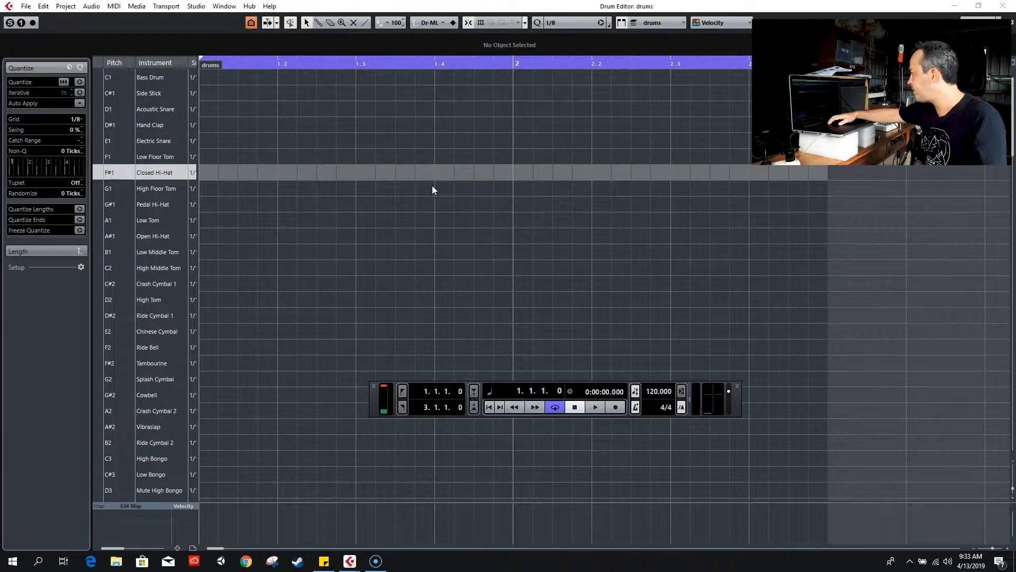
pyautogui.press('space')
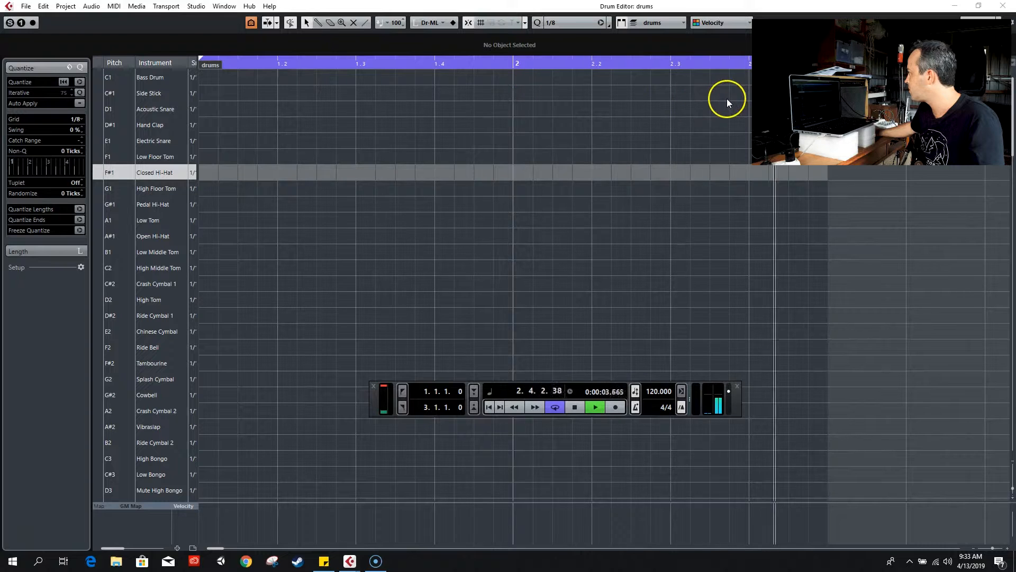
pyautogui.press('space')
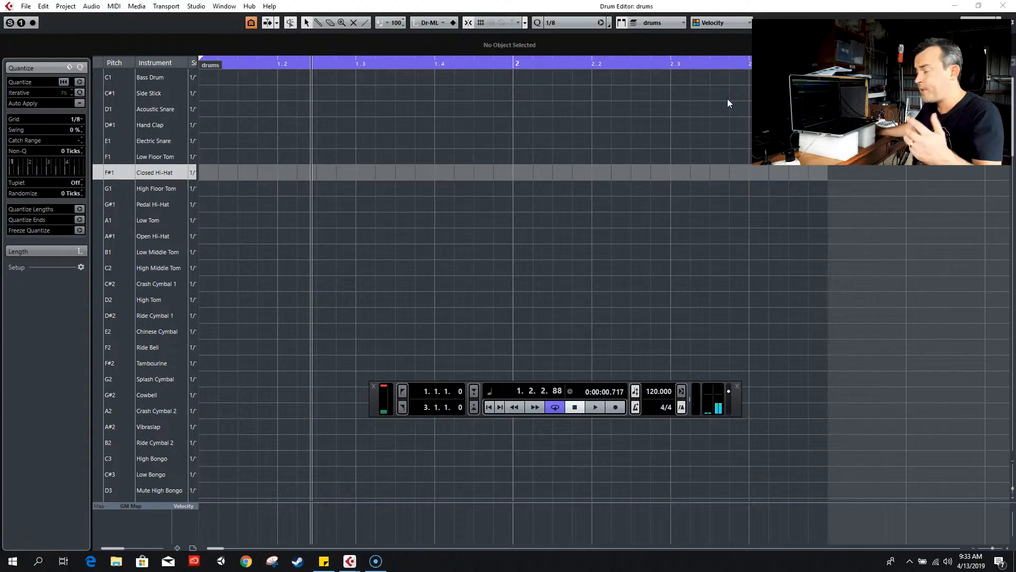
# Step: Extend the end of the drums part to bar 5 and stop playback
pyautogui.moveTo(215, 548); pyautogui.dragTo(222, 549)
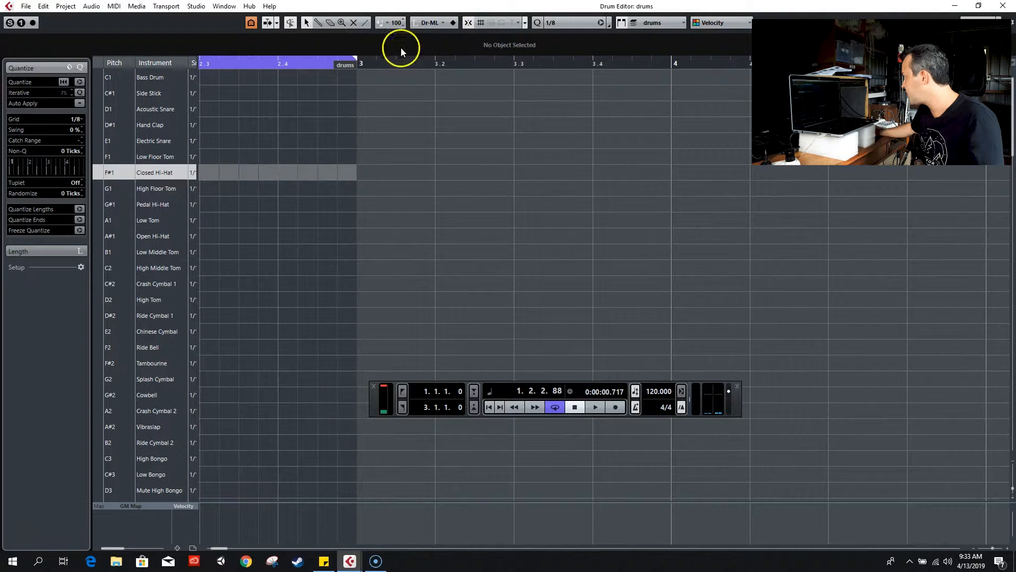
pyautogui.moveTo(354, 69); pyautogui.dragTo(986, 74)
pyautogui.doubleClick(748, 62)
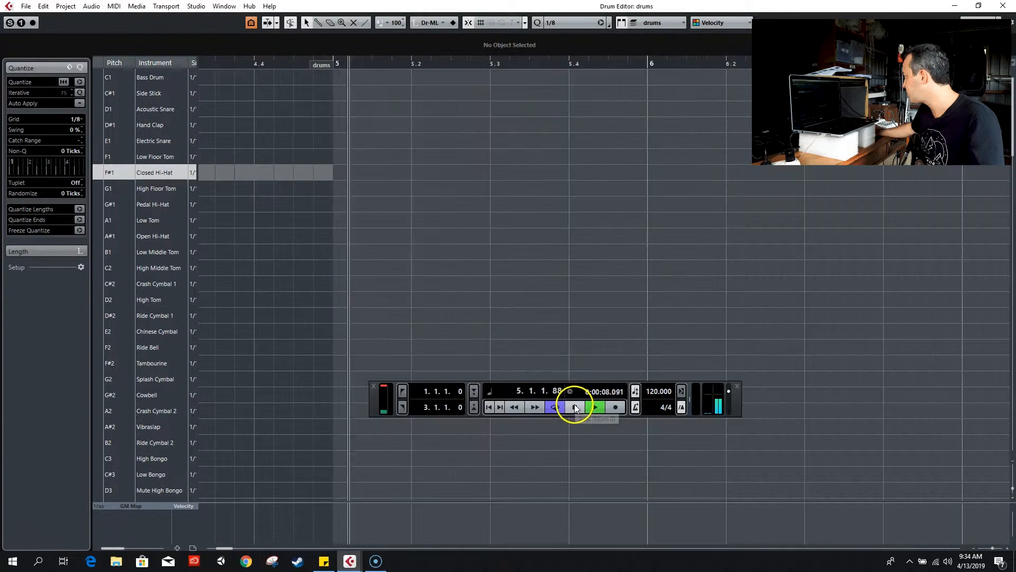
pyautogui.click(574, 406)
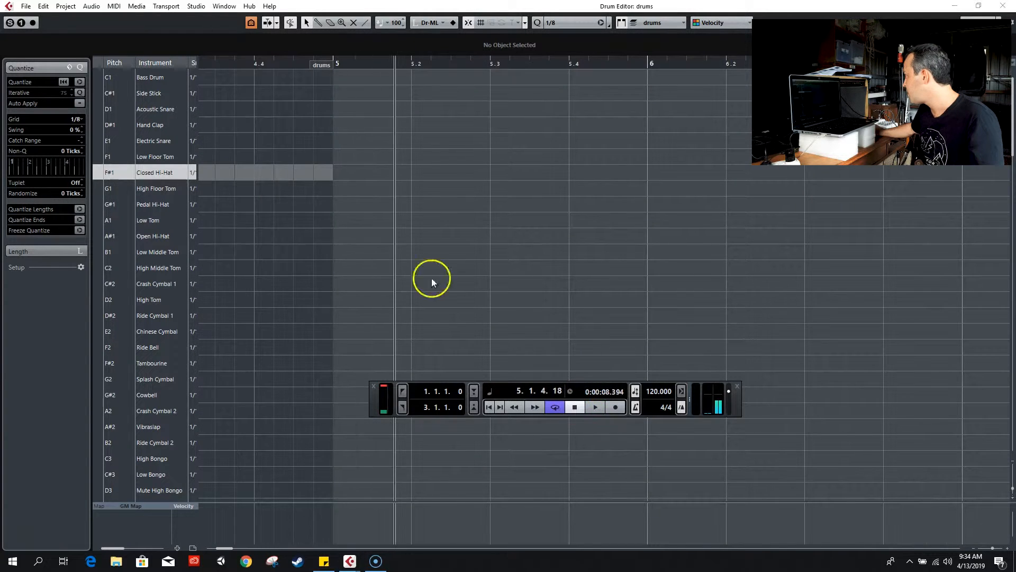
# Step: Extend the loop range to end at bar 5 and show the whole part from bar 1
pyautogui.moveTo(221, 548); pyautogui.dragTo(216, 552)
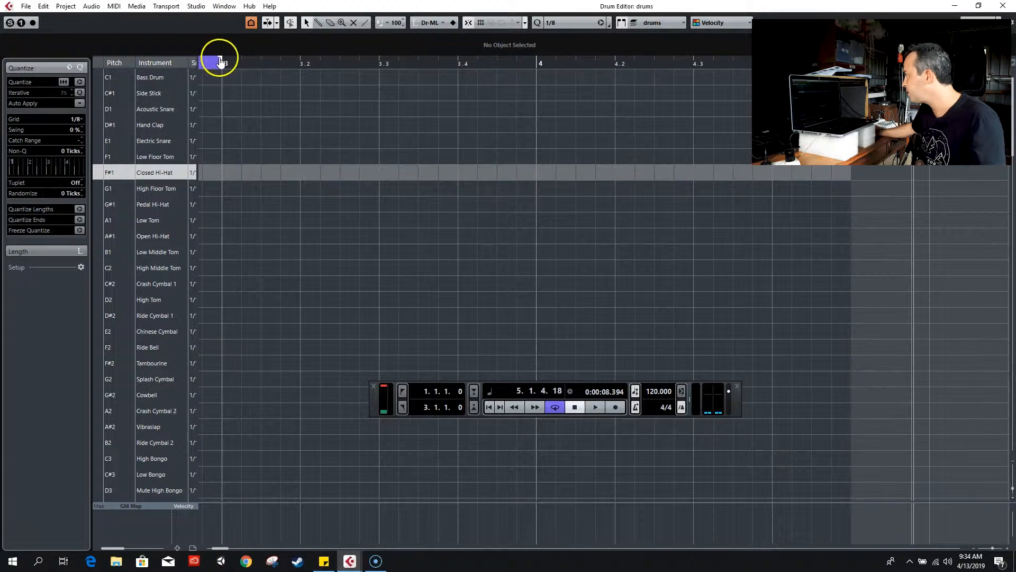
pyautogui.moveTo(220, 60); pyautogui.dragTo(849, 60)
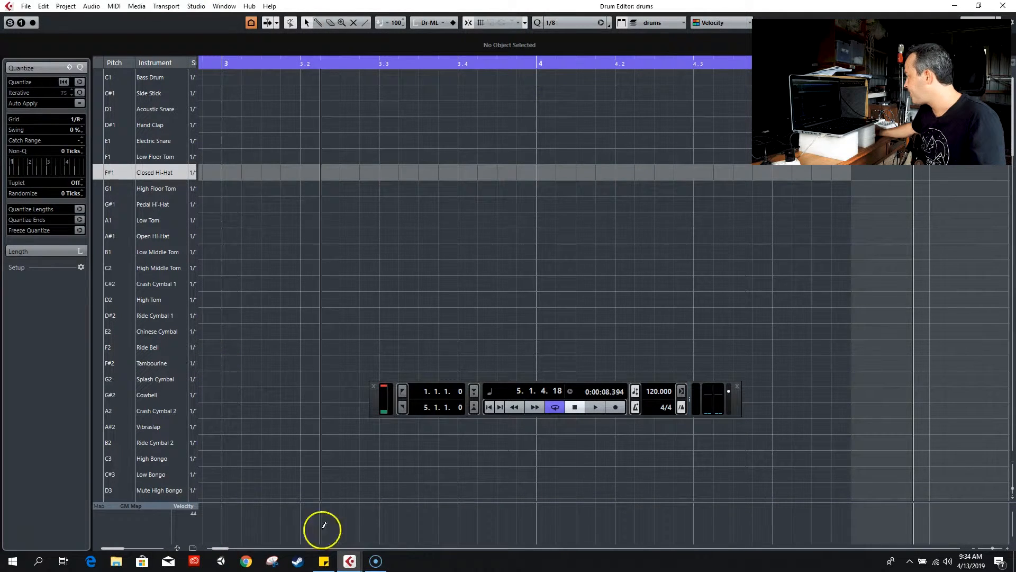
pyautogui.moveTo(222, 548); pyautogui.dragTo(202, 553)
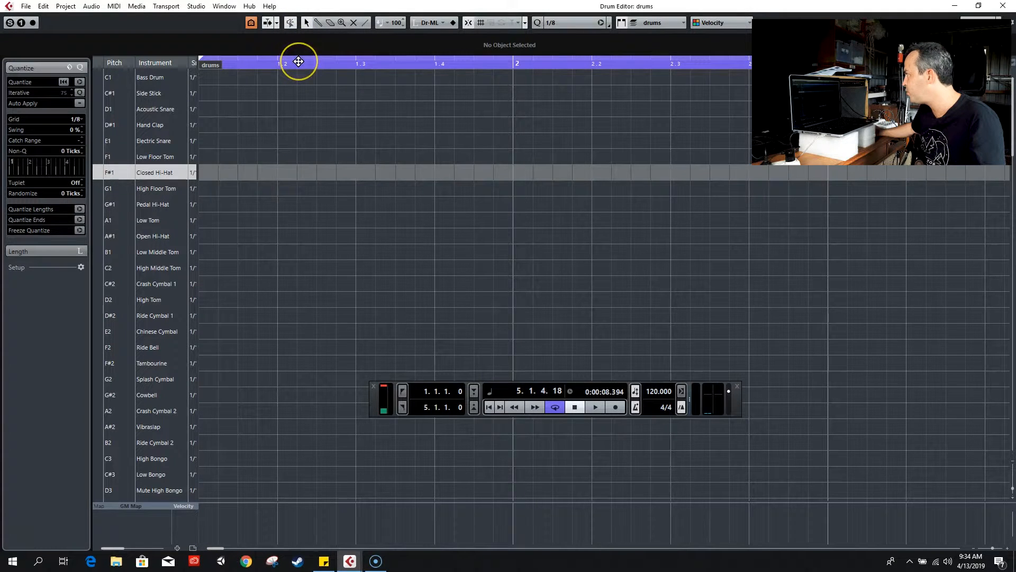
pyautogui.moveTo(299, 61); pyautogui.dragTo(297, 56)
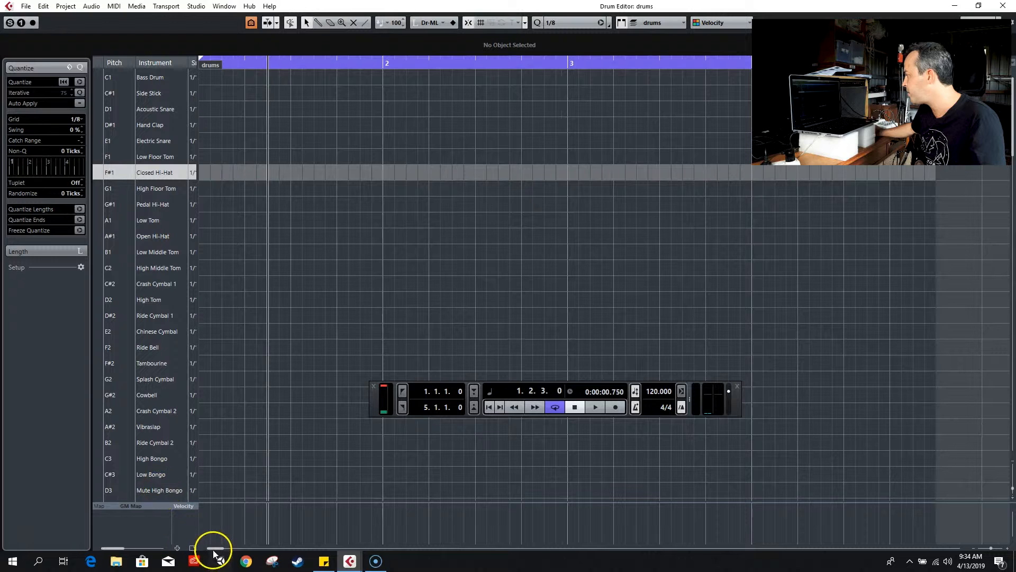
# Step: Draw a bass drum hit on beat 1 and an acoustic snare hit on beat 2 of bar 1, playing them back
pyautogui.click(318, 22)
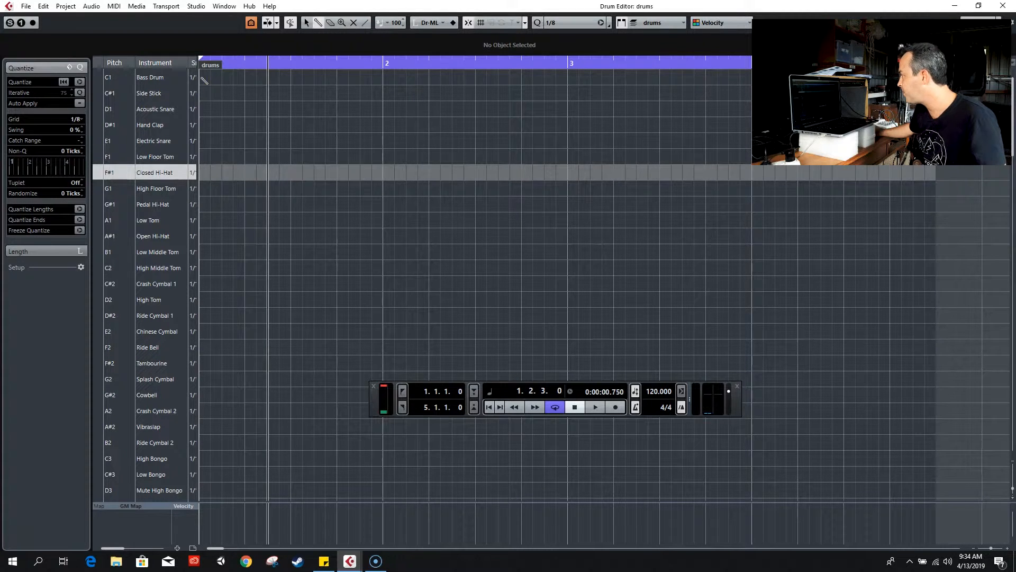
pyautogui.click(202, 77)
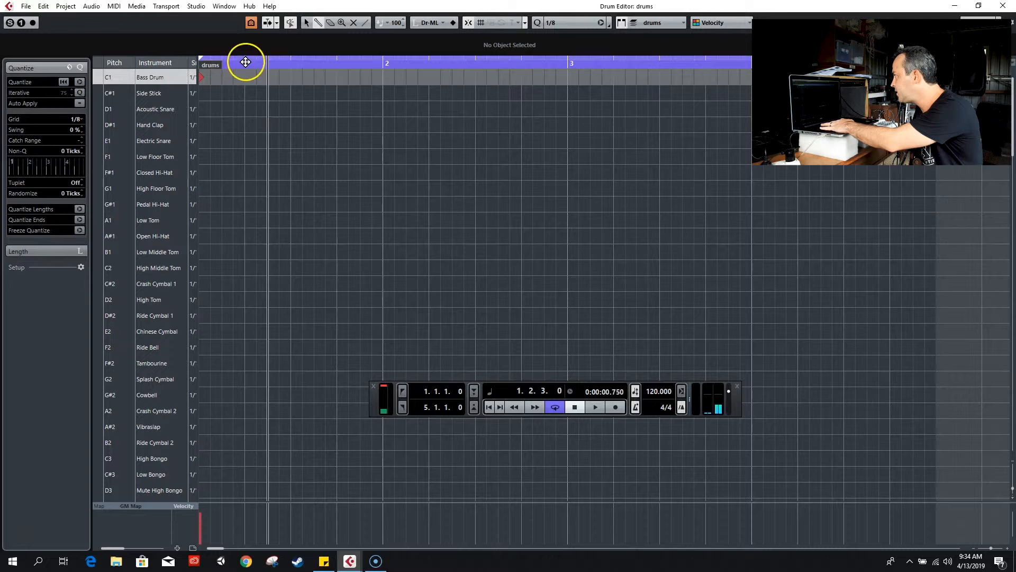
pyautogui.press('space')
pyautogui.press('space')
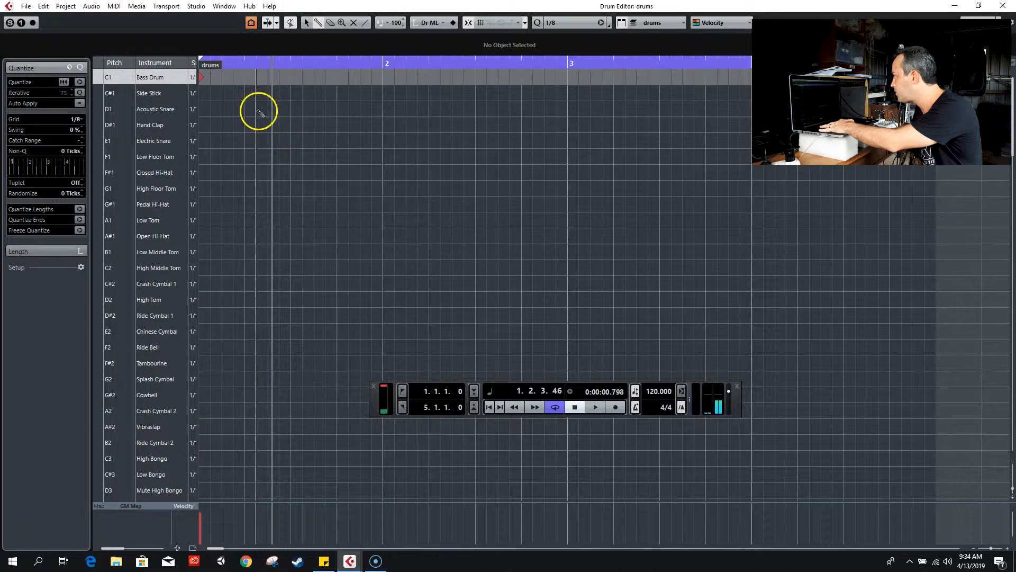
pyautogui.click(247, 111)
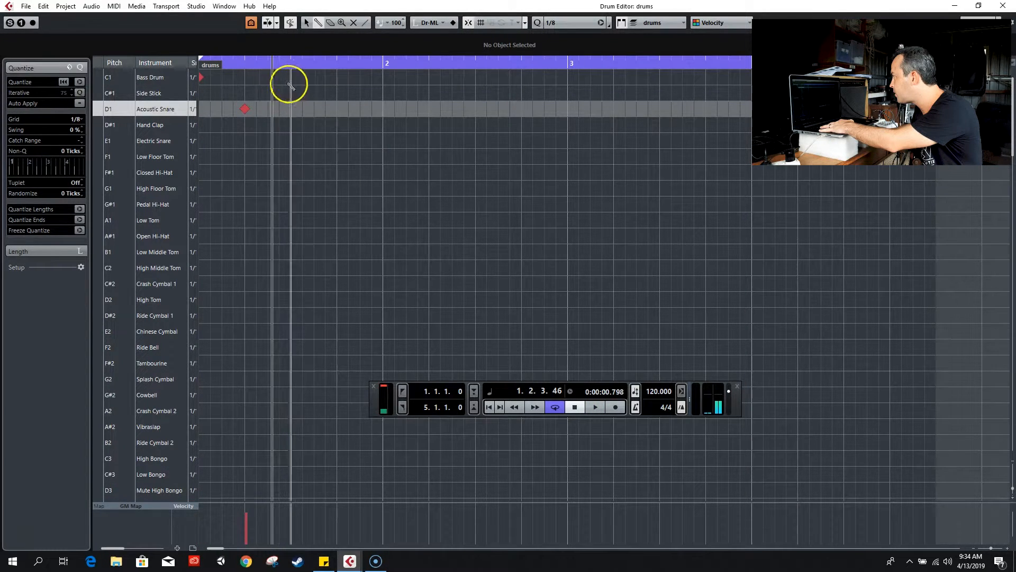
pyautogui.moveTo(234, 64); pyautogui.dragTo(171, 63)
pyautogui.press('space')
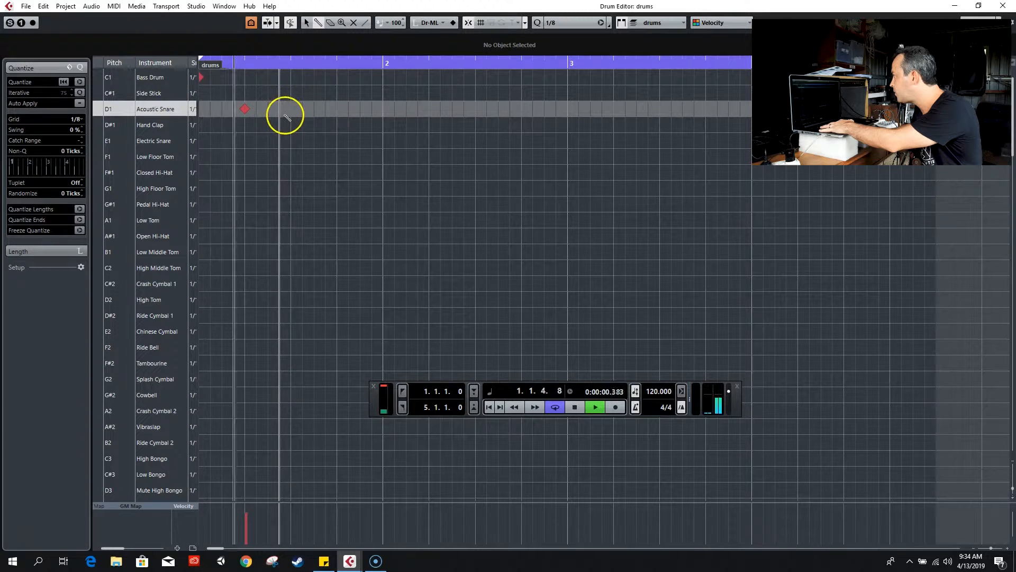
# Step: Add bass drum hits at 1.3 and half a beat after it, plus an acoustic snare hit at 1.4, removing the stray side stick hit
pyautogui.click(290, 90)
pyautogui.press('space')
pyautogui.click(293, 91)
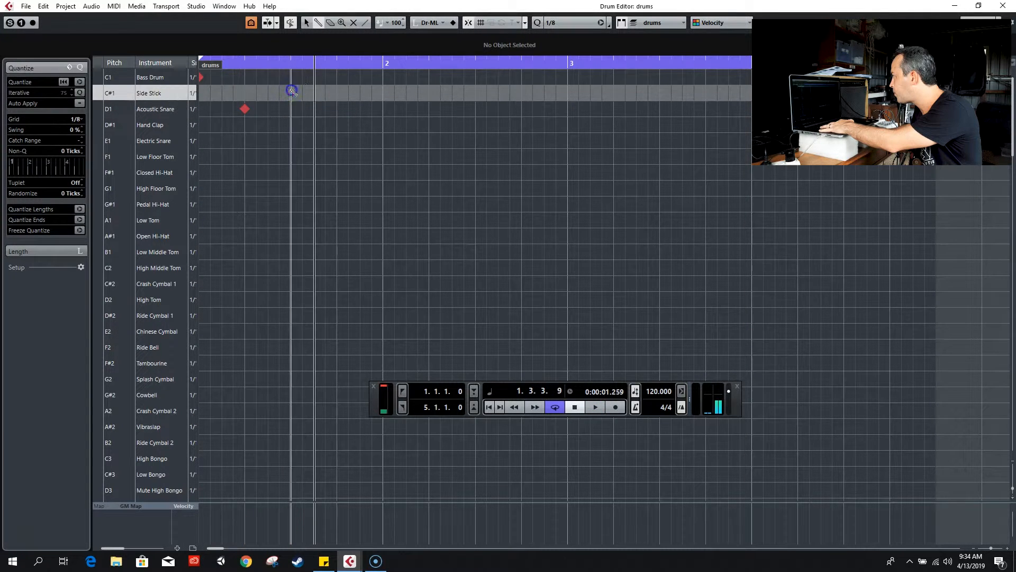
pyautogui.click(291, 78)
pyautogui.click(314, 78)
pyautogui.moveTo(281, 63); pyautogui.dragTo(199, 63)
pyautogui.press('space')
pyautogui.press('space')
pyautogui.click(336, 109)
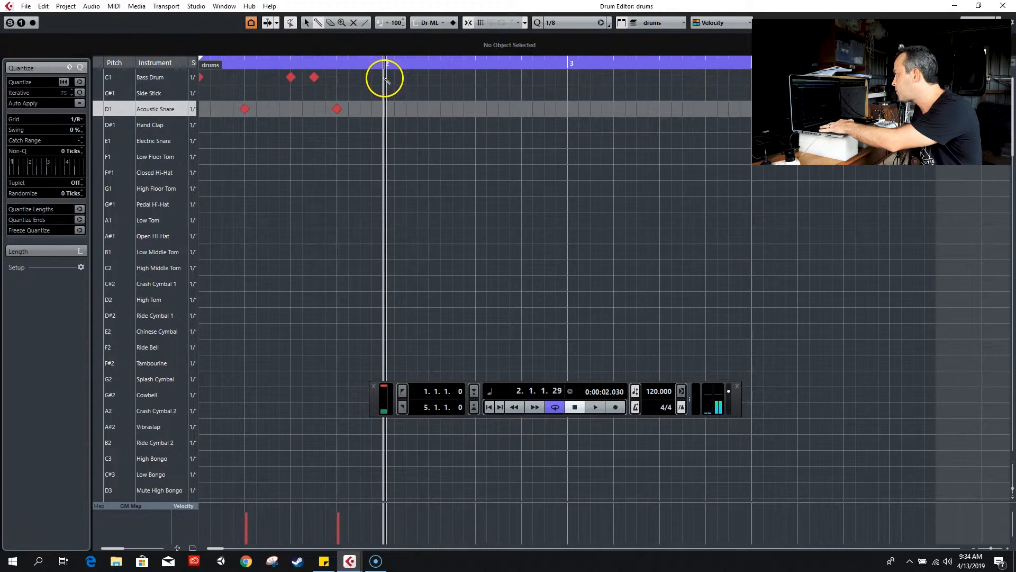
# Step: Play bar 1 from the start, and add bass drum hits half a beat after 1.4 and on beat 1 of bar 2
pyautogui.moveTo(369, 66); pyautogui.dragTo(174, 73)
pyautogui.press('space')
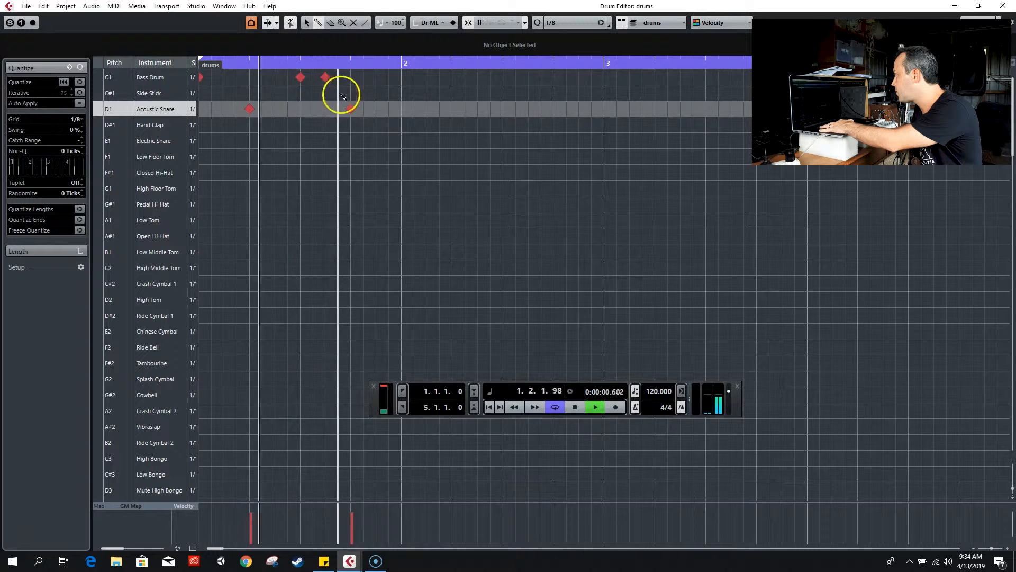
pyautogui.press('space')
pyautogui.click(389, 78)
pyautogui.click(402, 78)
# Step: Place an acoustic snare hit on beat 2 of bar 2 instead of half a beat earlier, checking it with playback
pyautogui.click(428, 109)
pyautogui.moveTo(349, 63); pyautogui.dragTo(159, 68)
pyautogui.press('space')
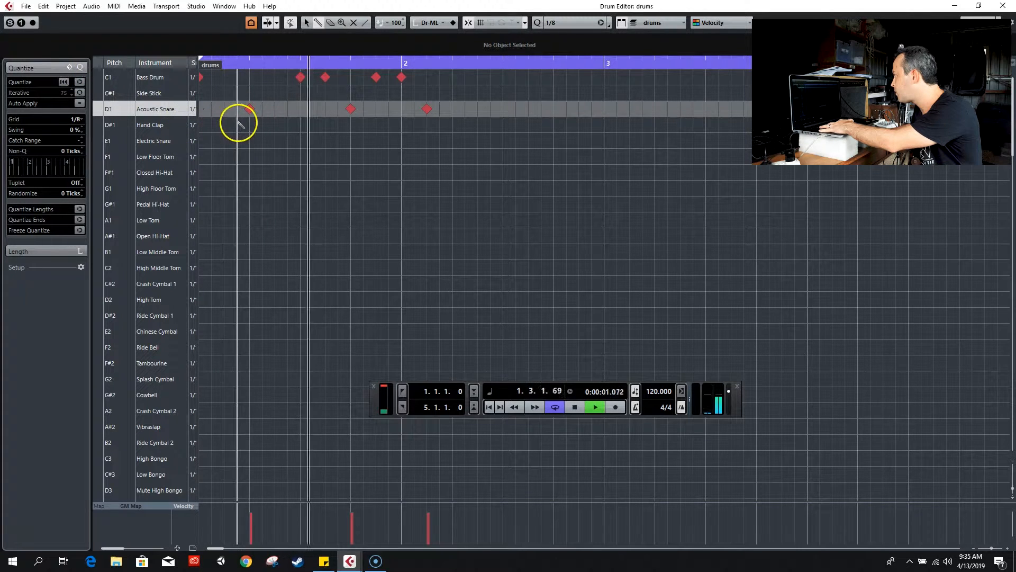
pyautogui.click(429, 109)
pyautogui.press('space')
pyautogui.click(452, 109)
# Step: Play the beat again, and add a bass drum hit half a beat after 2.3 and an acoustic snare hit at 2.4
pyautogui.moveTo(288, 65); pyautogui.dragTo(48, 76)
pyautogui.press('space')
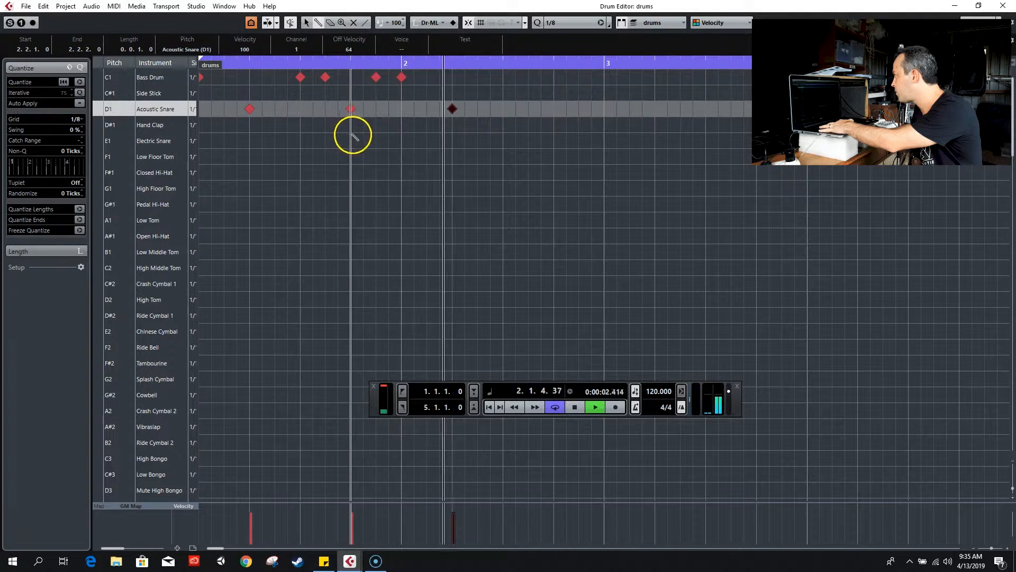
pyautogui.press('space')
pyautogui.click(528, 78)
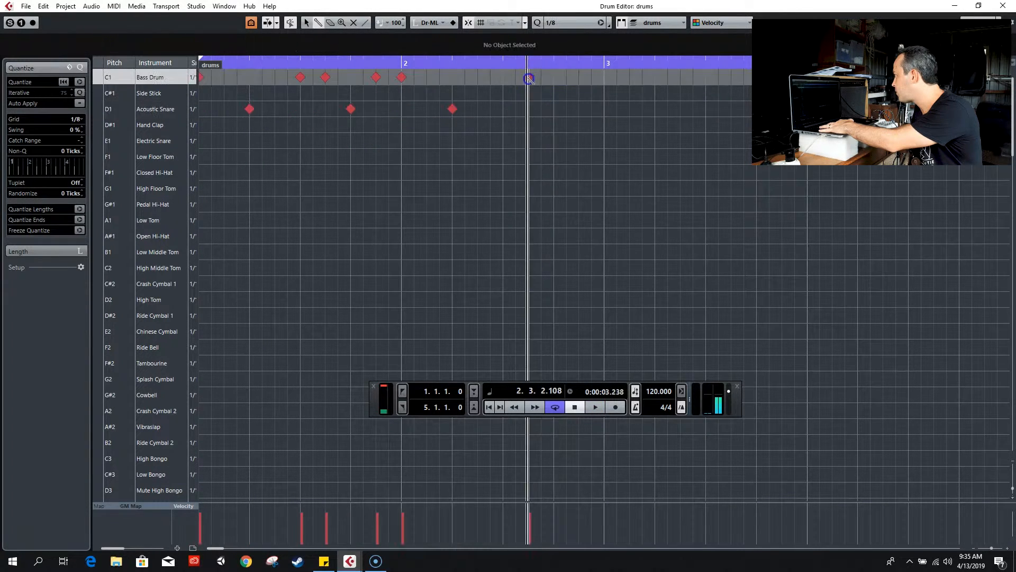
pyautogui.click(554, 109)
# Step: Play the end of the pattern, try a bass drum hit at the start of bar 3 and delete it
pyautogui.moveTo(534, 65); pyautogui.dragTo(334, 65)
pyautogui.press('space')
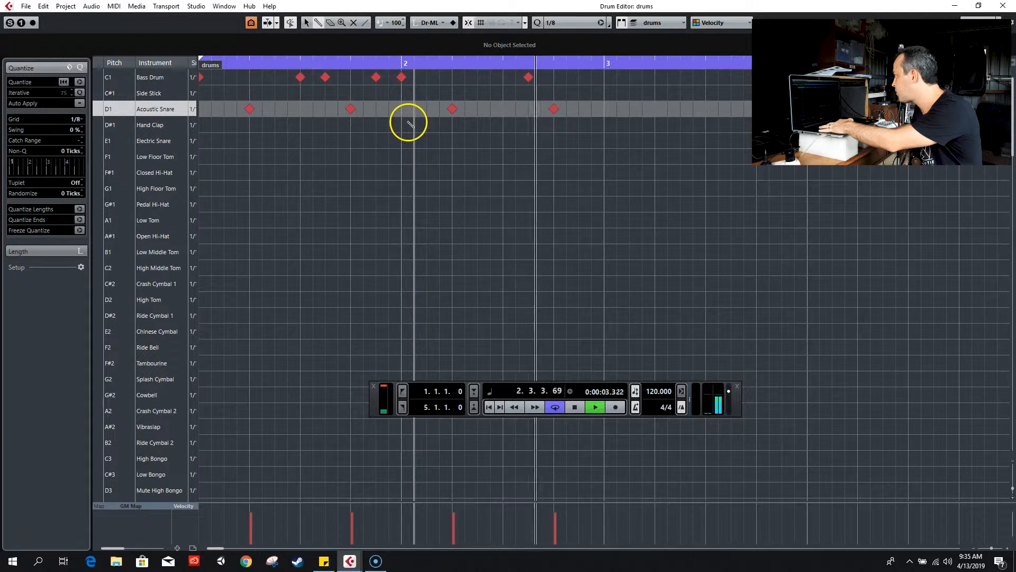
pyautogui.press('space')
pyautogui.click(604, 77)
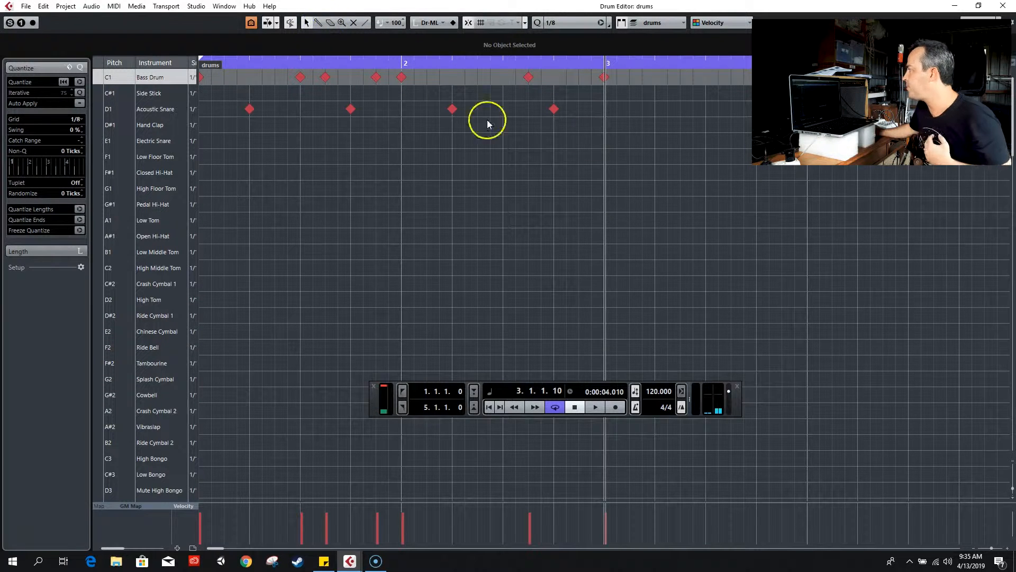
pyautogui.click(609, 77)
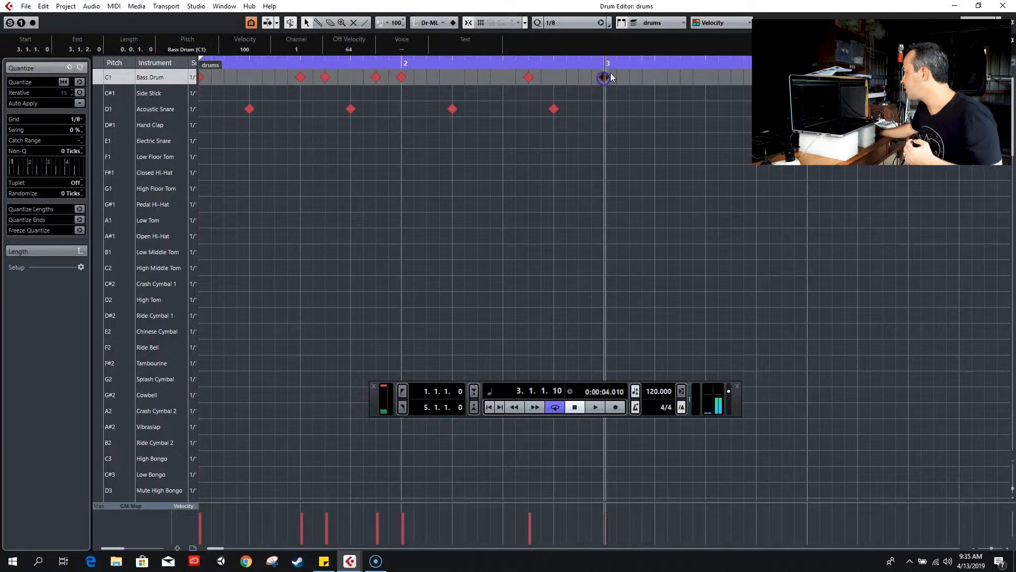
pyautogui.press('Delete')
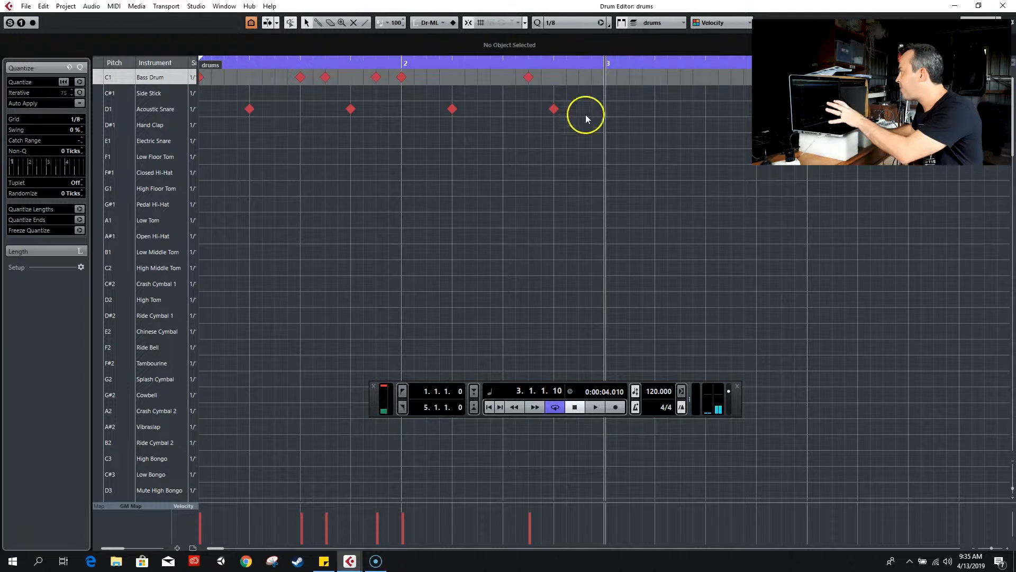
# Step: Copy the bass drum and acoustic snare pattern of bars 1 and 2 and paste it at the start of bar 3
pyautogui.moveTo(584, 140); pyautogui.dragTo(200, 69)
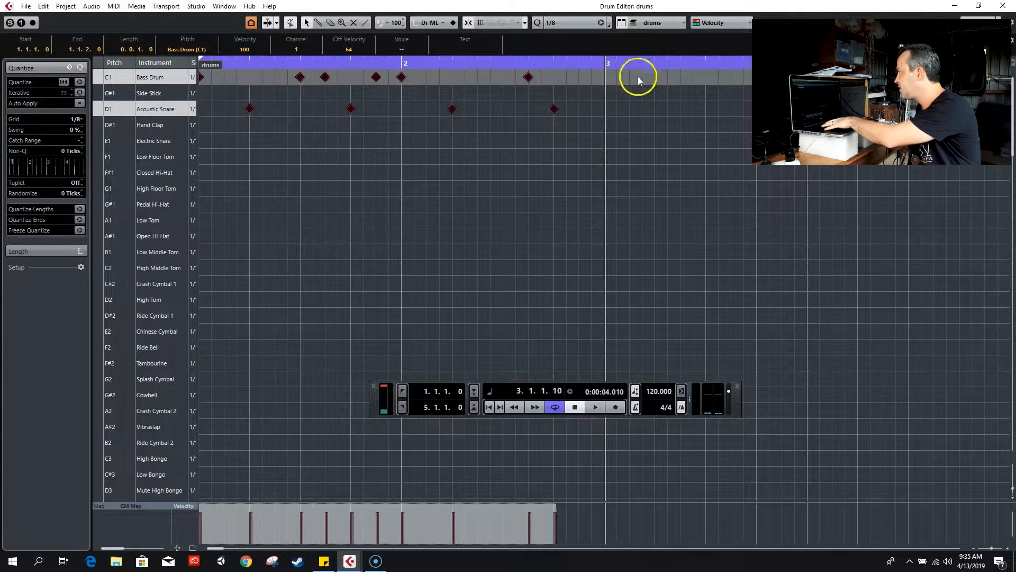
pyautogui.moveTo(596, 62)
pyautogui.mouseDown()
pyautogui.moveTo(579, 62)
pyautogui.moveTo(604, 62)
pyautogui.mouseUp()
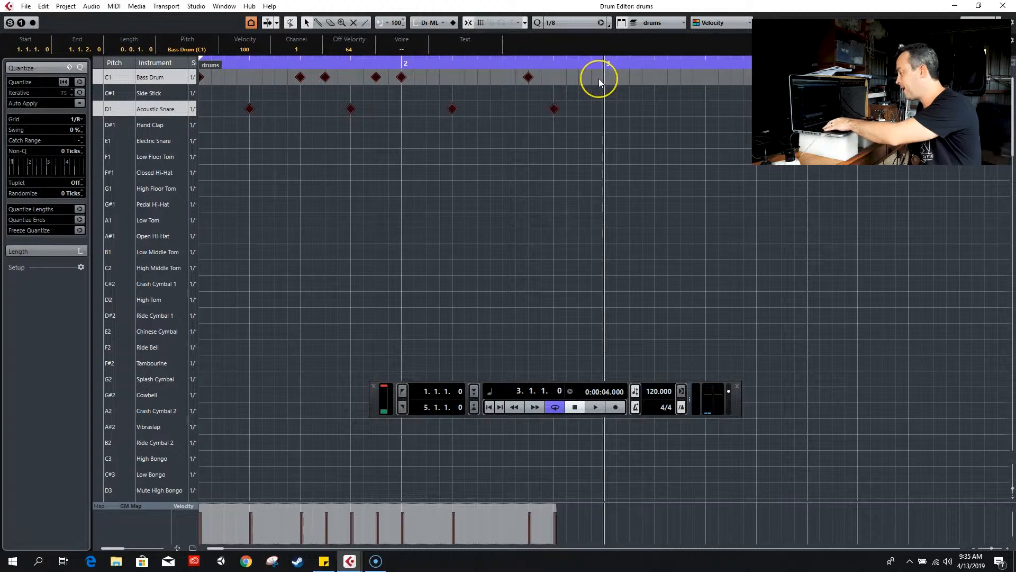
pyautogui.hotkey('ctrl', 'v')
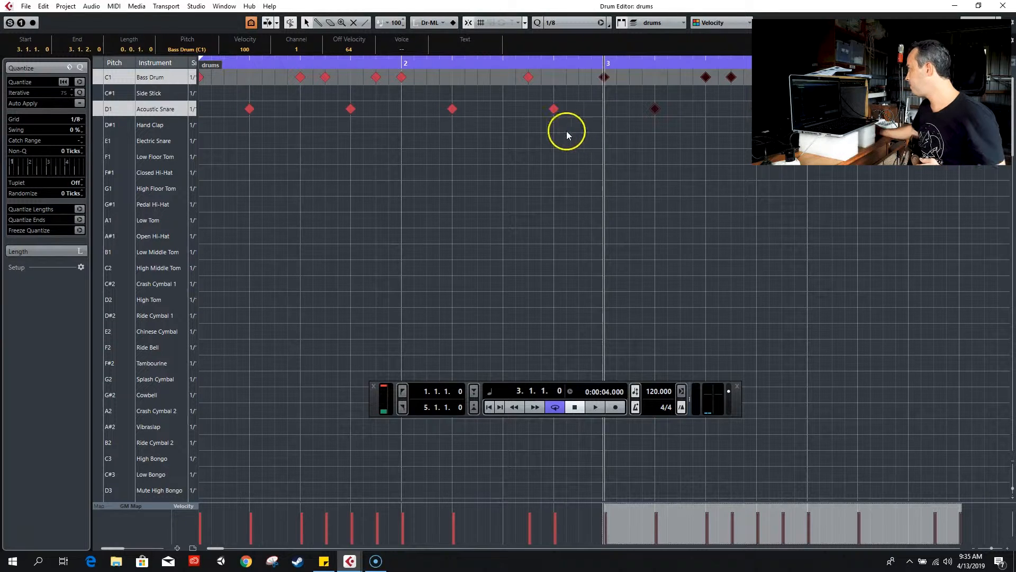
# Step: Return the playhead to the start and draw six closed hi-hat hits at half-beat intervals from 1.1 to half a beat after 1.3
pyautogui.moveTo(418, 64); pyautogui.dragTo(181, 63)
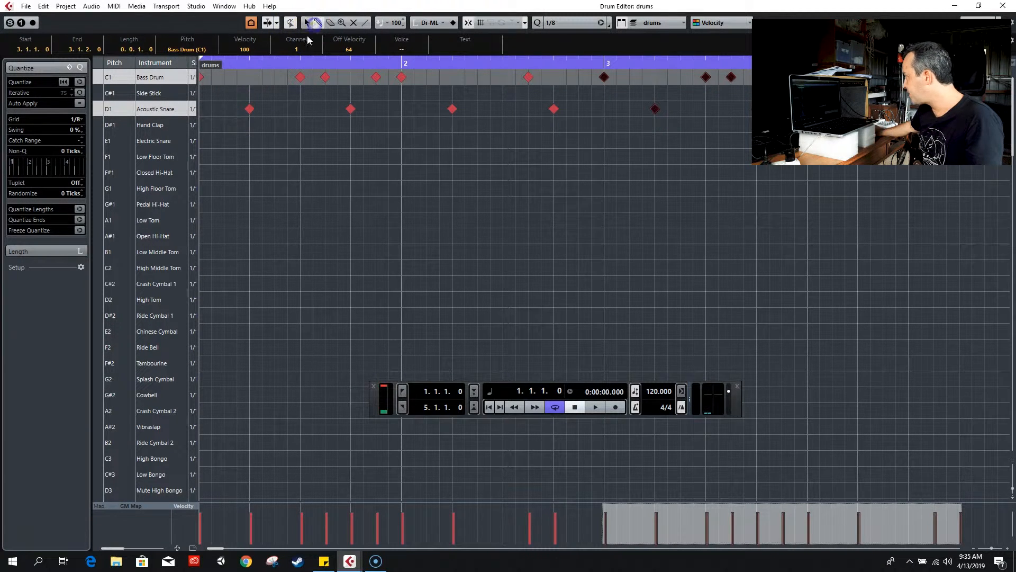
pyautogui.click(203, 190)
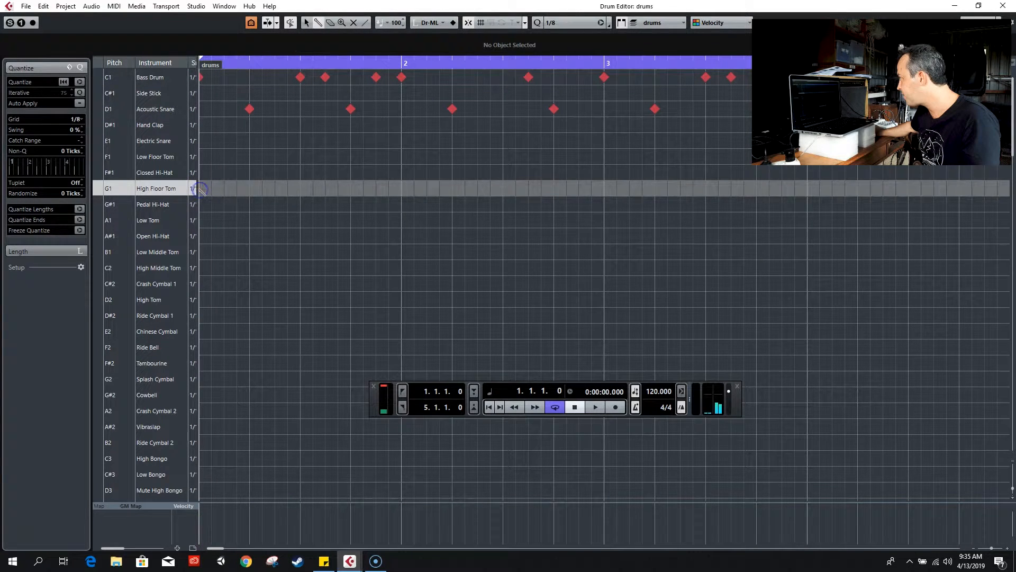
pyautogui.click(202, 172)
pyautogui.click(223, 172)
pyautogui.click(249, 173)
pyautogui.click(274, 172)
pyautogui.click(300, 173)
pyautogui.click(327, 173)
# Step: Play the beat briefly, and undo the stray pedal hi-hat hit and the last closed hi-hat hit
pyautogui.click(267, 81)
pyautogui.press('space')
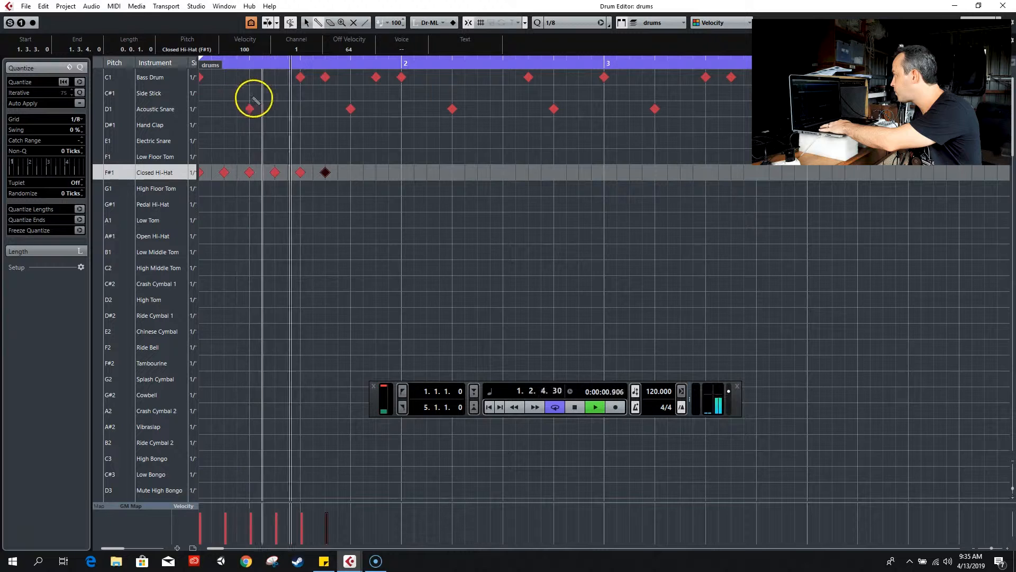
pyautogui.press('space')
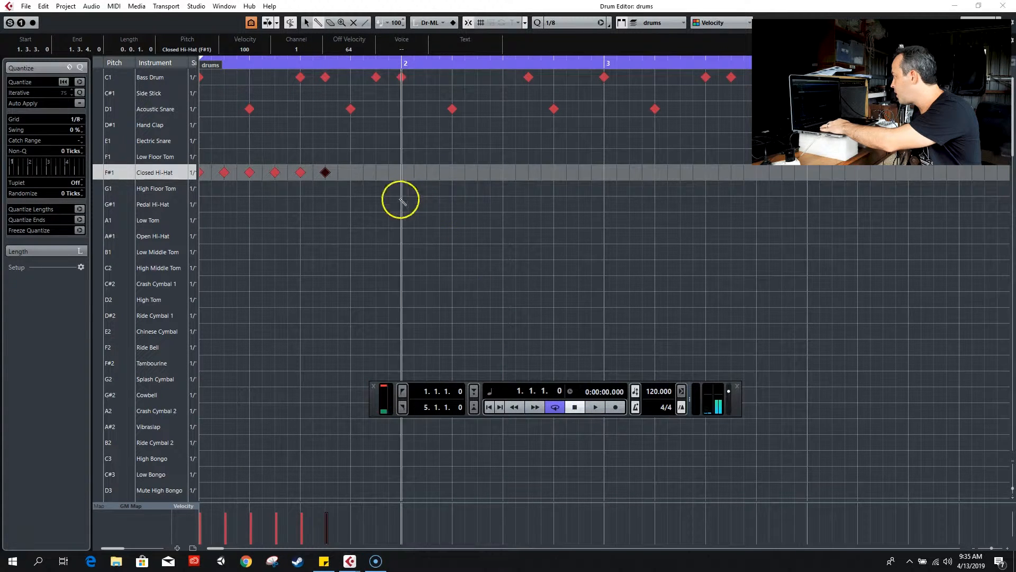
pyautogui.click(376, 204)
pyautogui.hotkey('ctrl', 'z')
pyautogui.hotkey('ctrl', 'z')
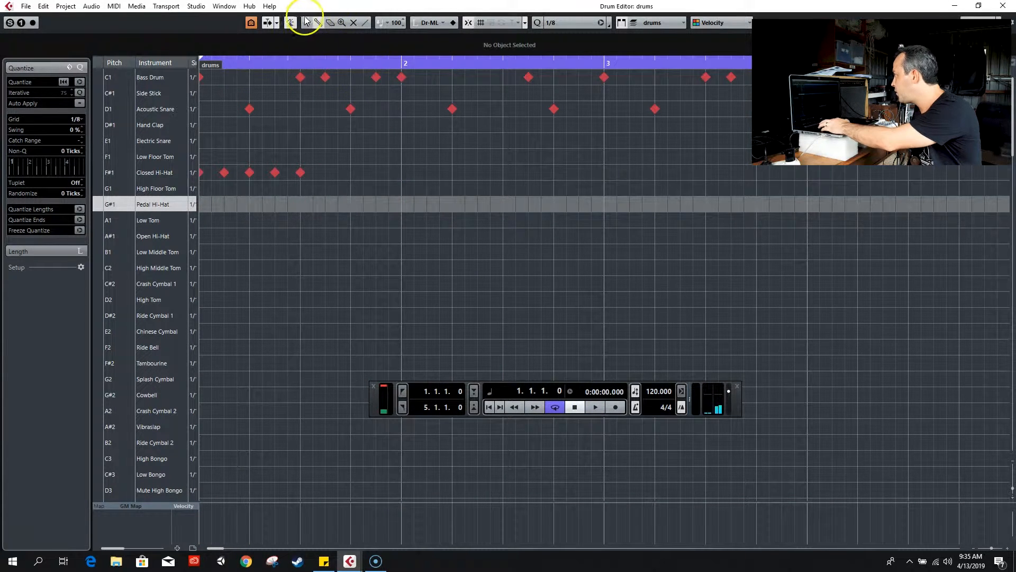
# Step: Duplicate the closed hi-hat hit at 1.3 and place the copy half a beat after it
pyautogui.click(300, 172)
pyautogui.hotkey('ctrl', 'd')
pyautogui.moveTo(313, 172); pyautogui.dragTo(318, 172)
pyautogui.click(316, 172)
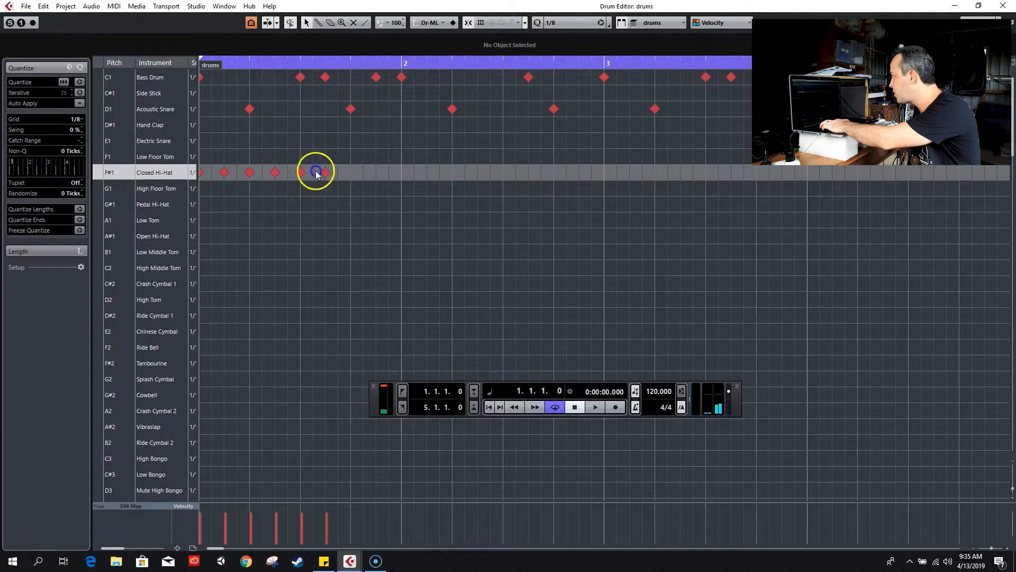
# Step: Duplicate the six closed hi-hat hits and move the copies so that they continue the half-beat pattern from 1.4
pyautogui.moveTo(201, 168); pyautogui.dragTo(201, 169)
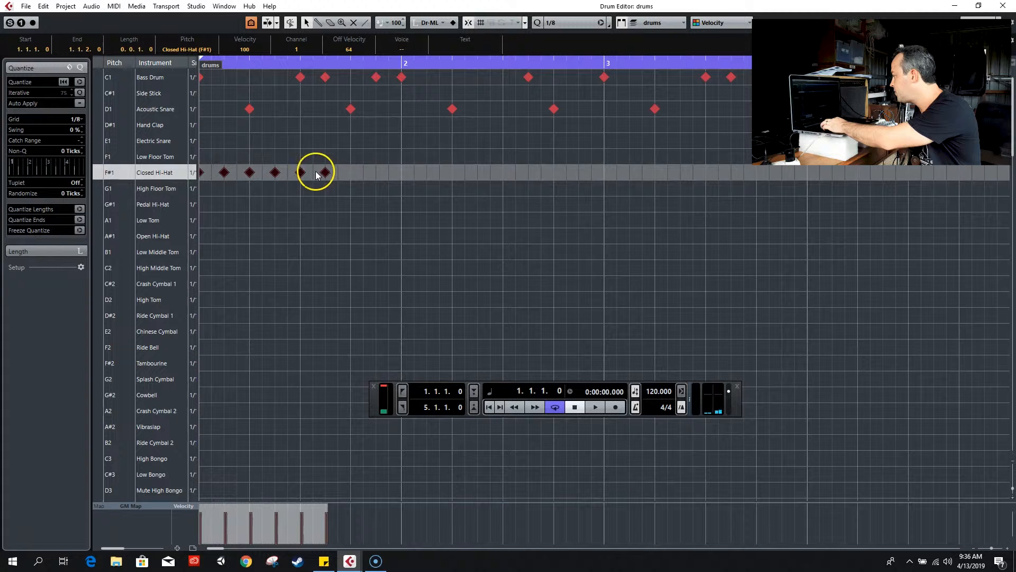
pyautogui.hotkey('ctrl', 'd')
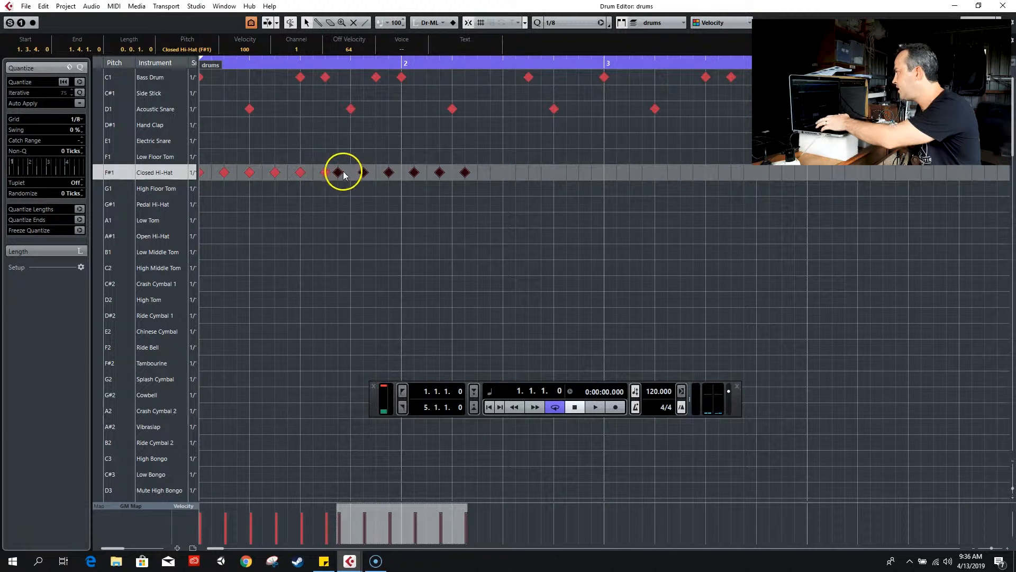
pyautogui.moveTo(347, 174); pyautogui.dragTo(352, 170)
pyautogui.click(542, 211)
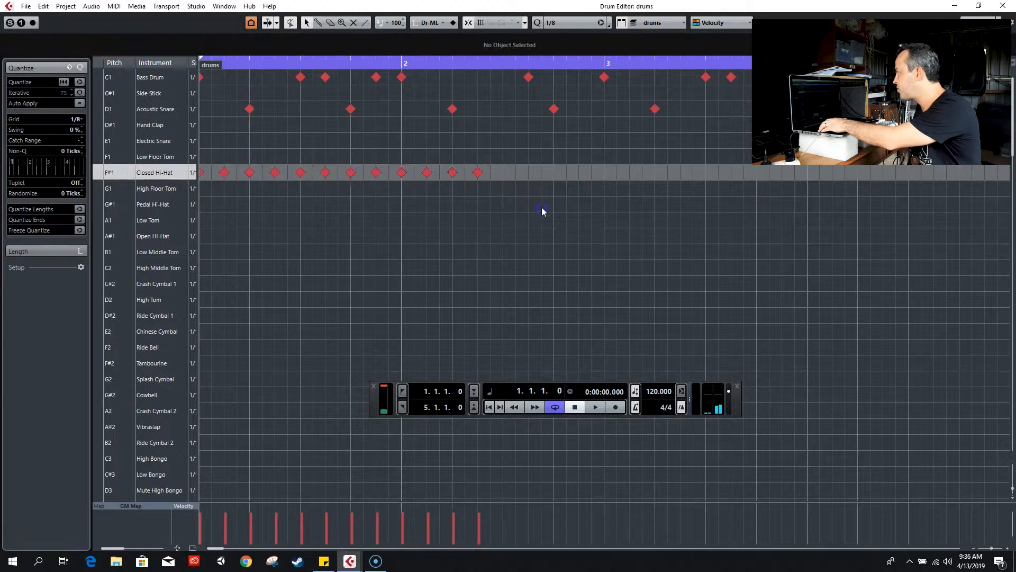
# Step: Duplicate all twelve closed hi-hat hits and move the copies so that they start at 2.3
pyautogui.keyDown('ctrl'); pyautogui.click(180, 169); pyautogui.keyUp('ctrl')
pyautogui.hotkey('ctrl', 'd')
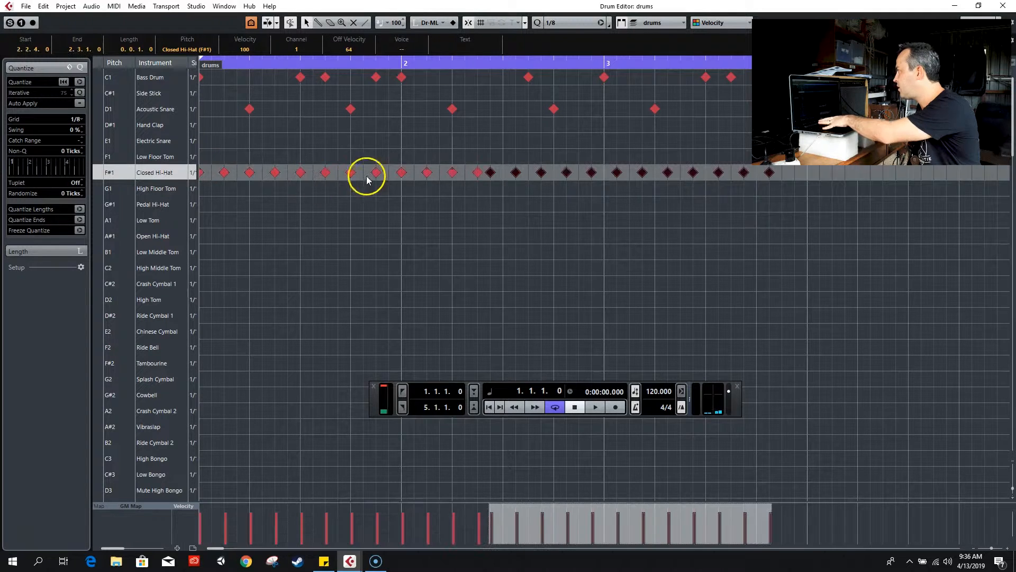
pyautogui.moveTo(490, 175); pyautogui.dragTo(503, 171)
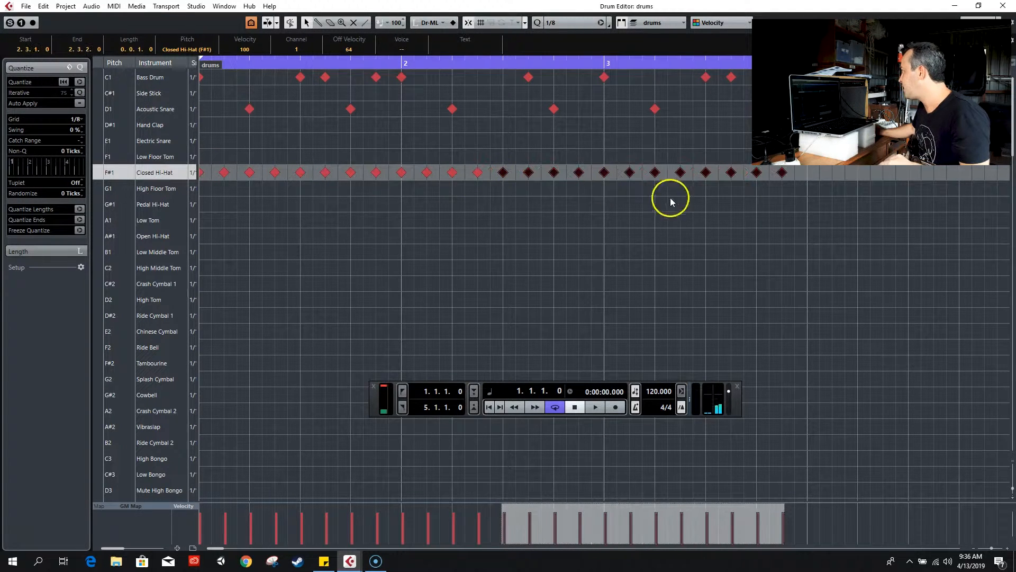
# Step: Duplicate the last four closed hi-hat hits of bar 3 twice, aligning the copies at 4.1 and 4.3 to fill bar 4
pyautogui.moveTo(847, 221); pyautogui.dragTo(708, 160)
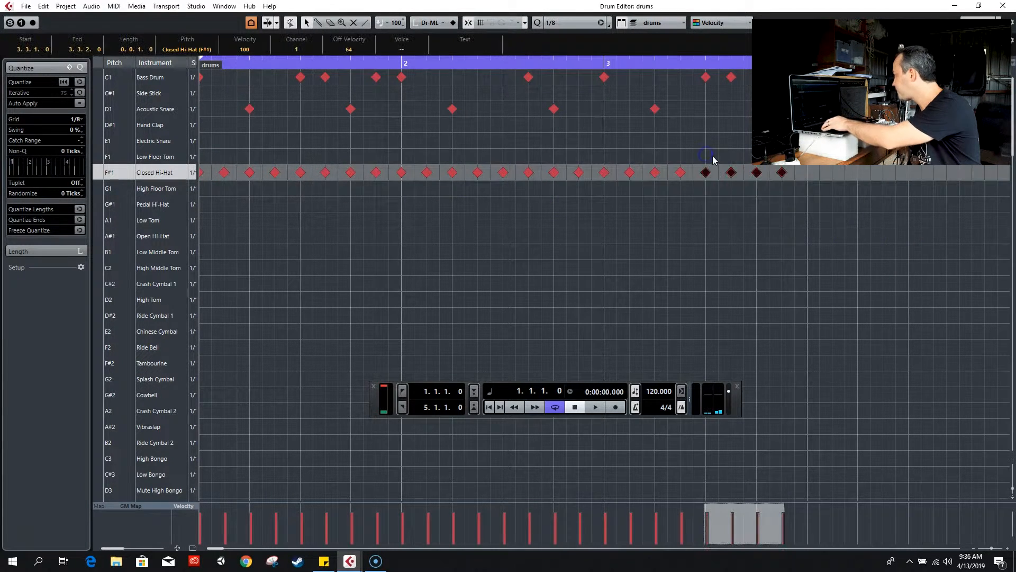
pyautogui.hotkey('ctrl', 'd')
pyautogui.moveTo(809, 175); pyautogui.dragTo(811, 175)
pyautogui.moveTo(863, 193); pyautogui.dragTo(803, 179)
pyautogui.hotkey('ctrl', 'd')
pyautogui.moveTo(898, 174); pyautogui.dragTo(911, 174)
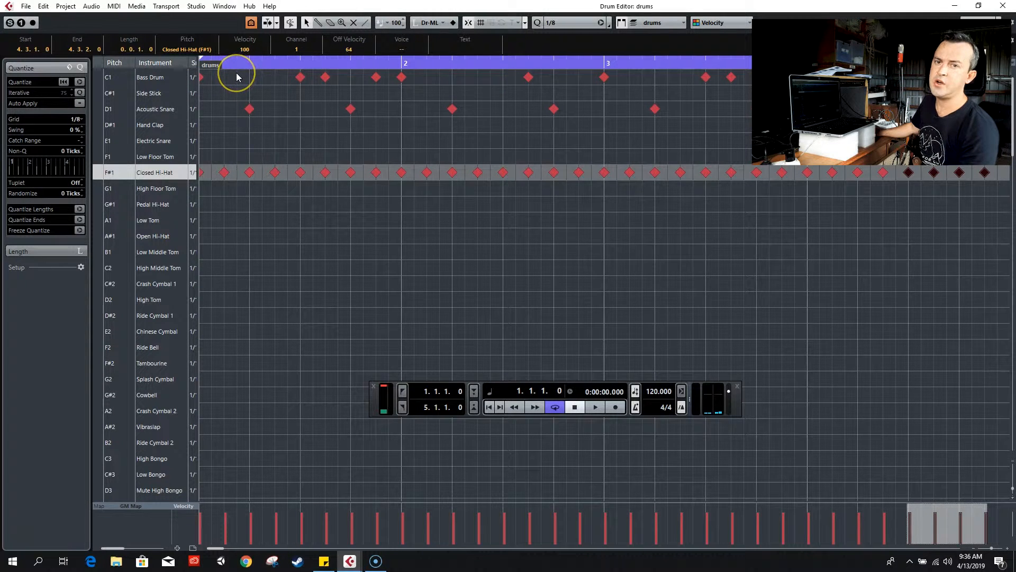
# Step: Lower the velocity of the off-beat closed hi-hat hits in bars 1 and 2 to 77, and play the beat from the start
pyautogui.click(225, 172)
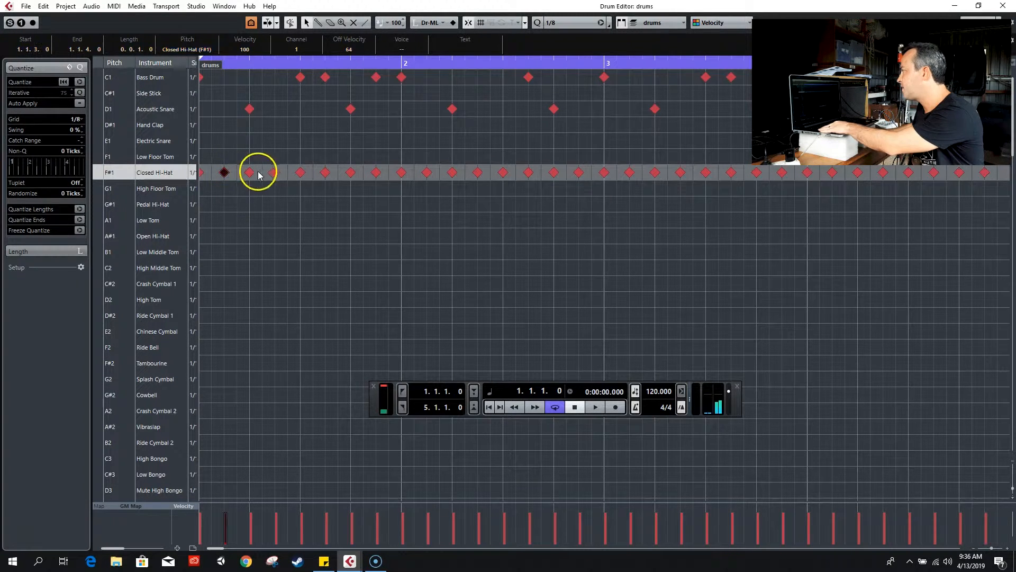
pyautogui.keyDown('shift'); pyautogui.click(275, 172); pyautogui.keyUp('shift')
pyautogui.keyDown('shift'); pyautogui.click(325, 172); pyautogui.keyUp('shift')
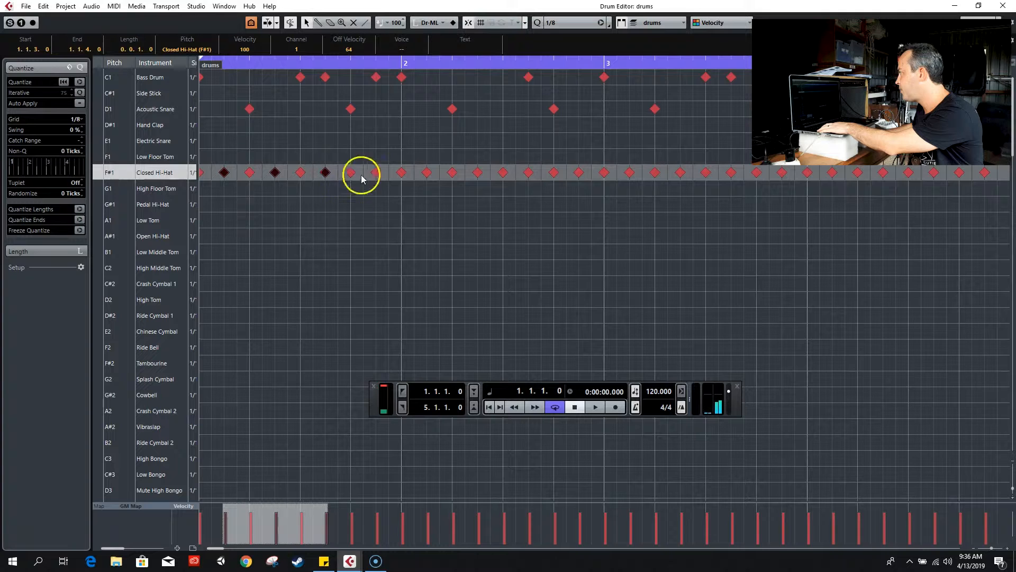
pyautogui.keyDown('shift'); pyautogui.click(375, 172); pyautogui.keyUp('shift')
pyautogui.keyDown('shift'); pyautogui.click(427, 174); pyautogui.keyUp('shift')
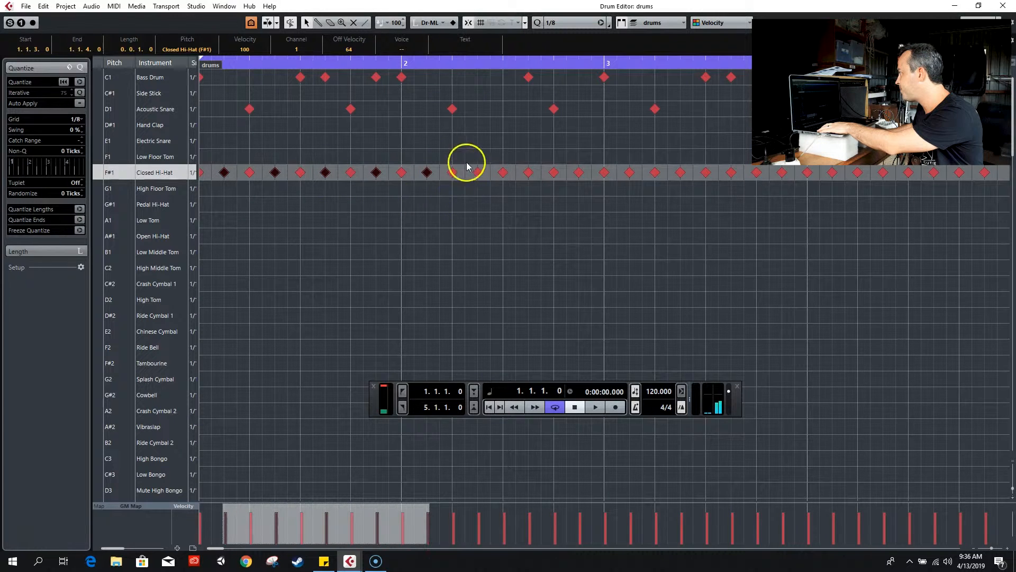
pyautogui.keyDown('shift'); pyautogui.click(478, 172); pyautogui.keyUp('shift')
pyautogui.keyDown('shift'); pyautogui.click(528, 172); pyautogui.keyUp('shift')
pyautogui.moveTo(571, 164); pyautogui.dragTo(588, 198)
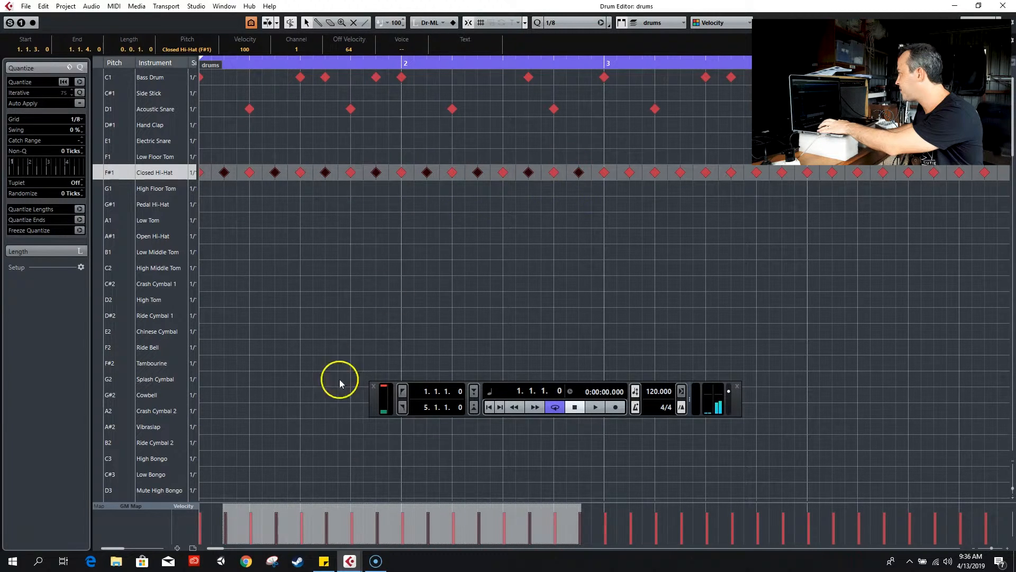
pyautogui.moveTo(401, 505); pyautogui.dragTo(403, 515)
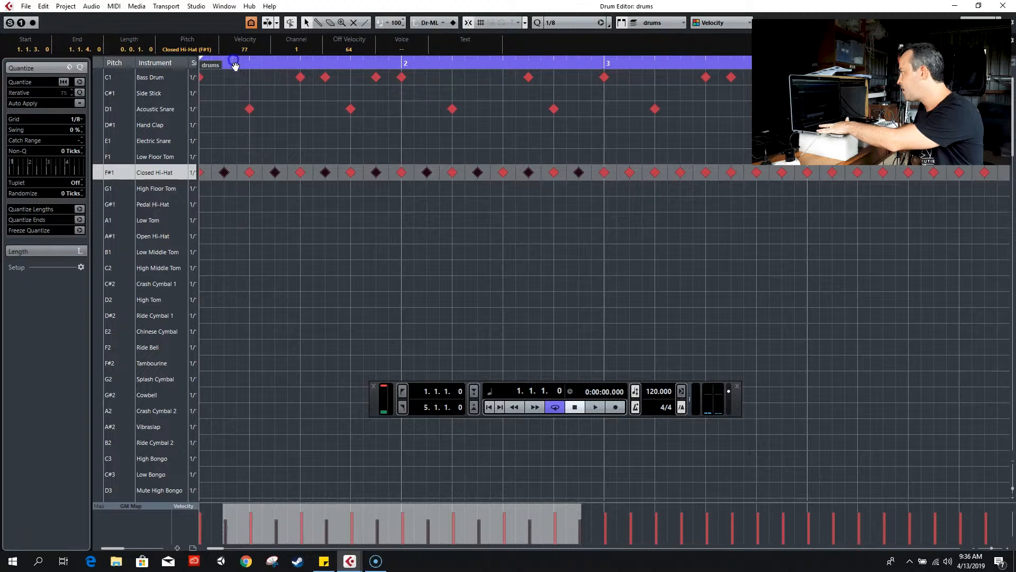
pyautogui.click(331, 107)
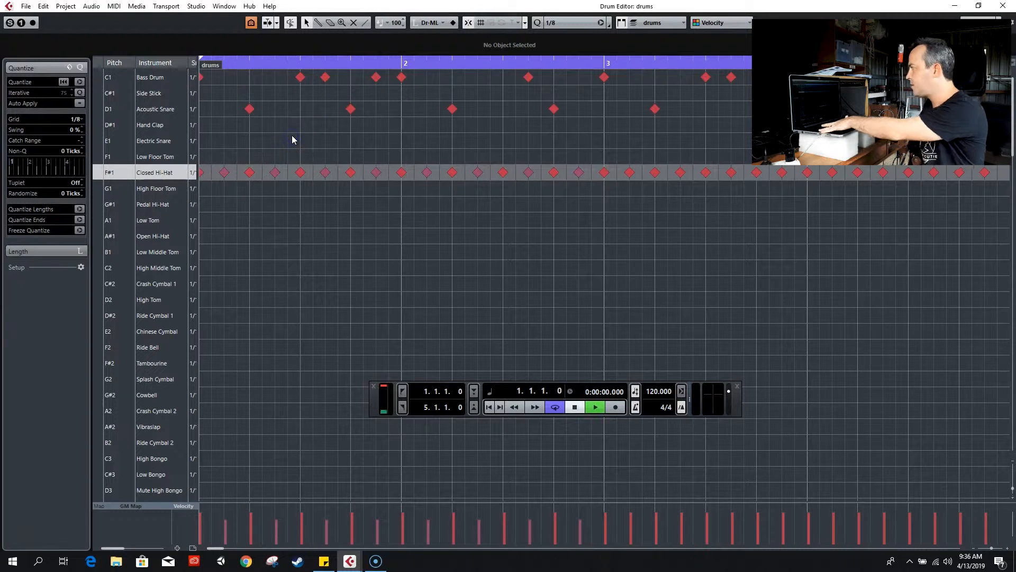
pyautogui.press('space')
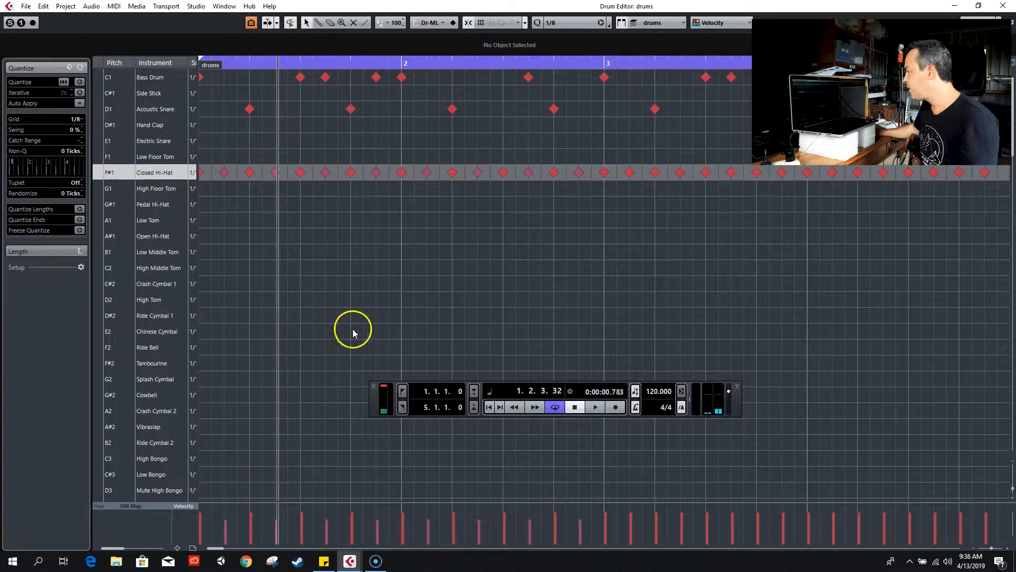
# Step: Close the Drum Editor window and the lower zone editor of the project, and deselect the drums part
pyautogui.click(1002, 5)
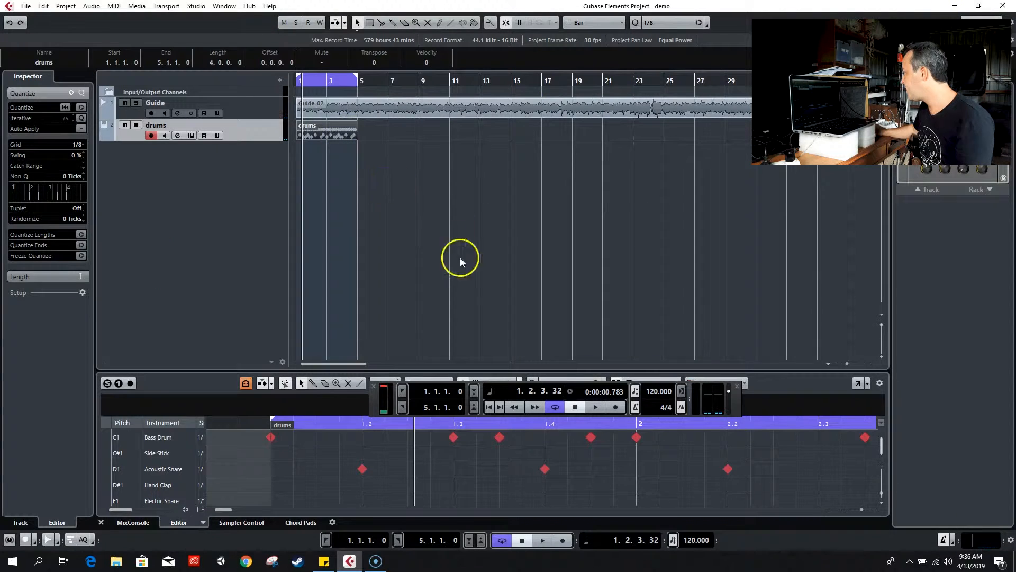
pyautogui.click(102, 524)
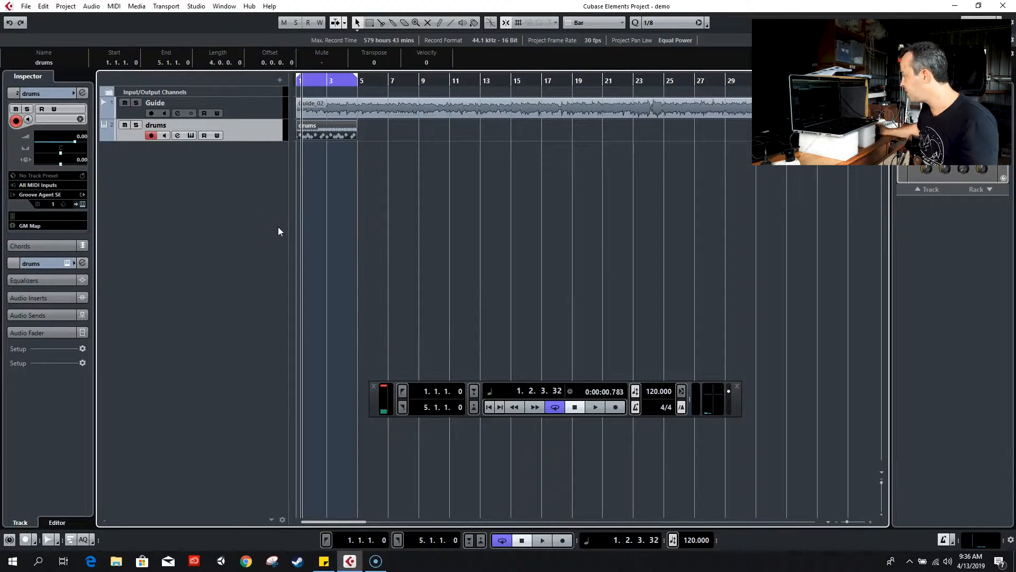
pyautogui.click(377, 188)
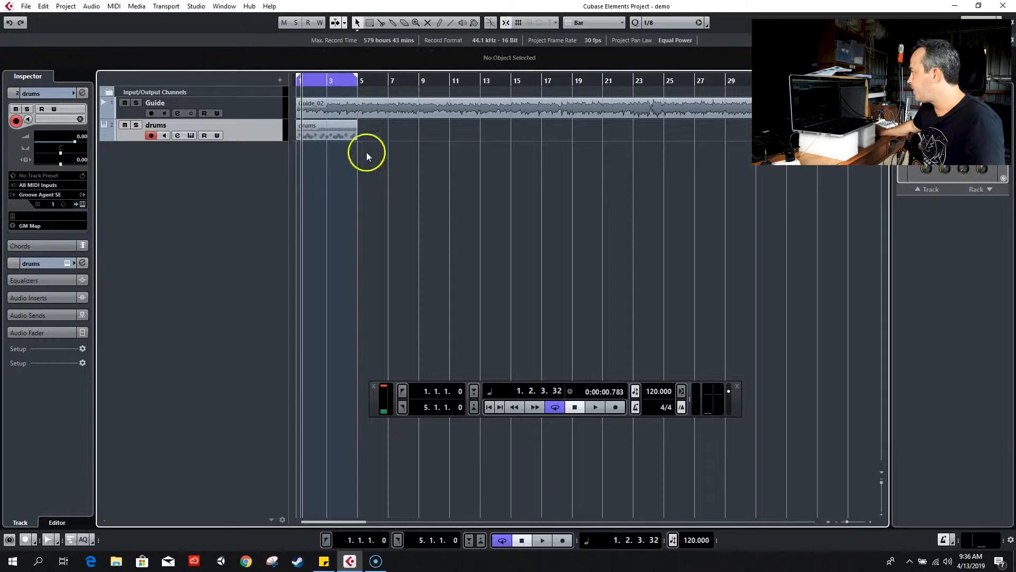
# Step: Duplicate the four-bar drums part seven times in a row so that the beat runs up to bar 33
pyautogui.click(335, 136)
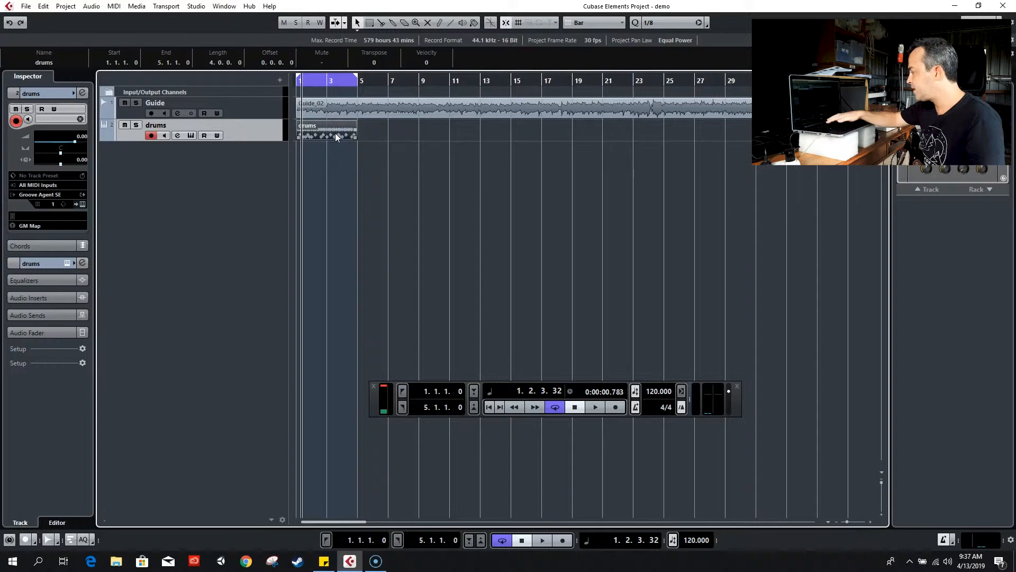
pyautogui.hotkey('ctrl', 'd')
pyautogui.hotkey('ctrl', 'd')
pyautogui.hotkey('ctrl', 'd')
pyautogui.hotkey('ctrl', 'd')
pyautogui.hotkey('ctrl', 'd')
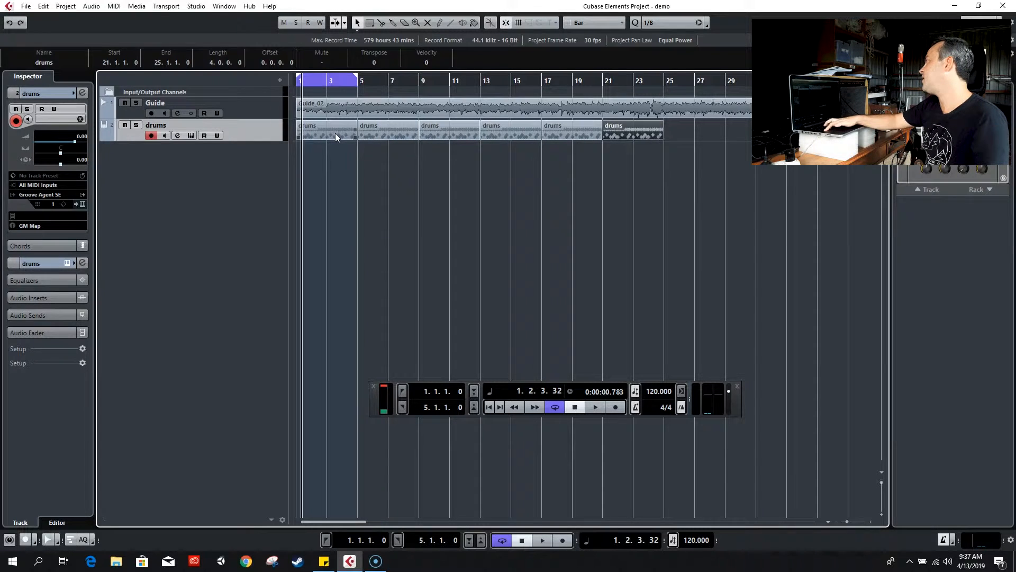
pyautogui.hotkey('ctrl', 'd')
pyautogui.hotkey('ctrl', 'd')
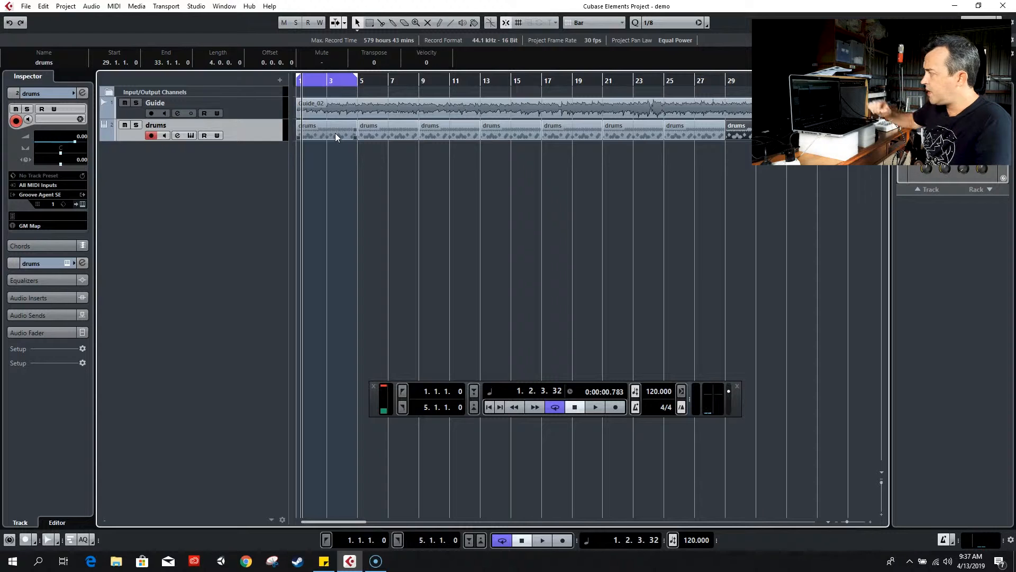
pyautogui.click(336, 75)
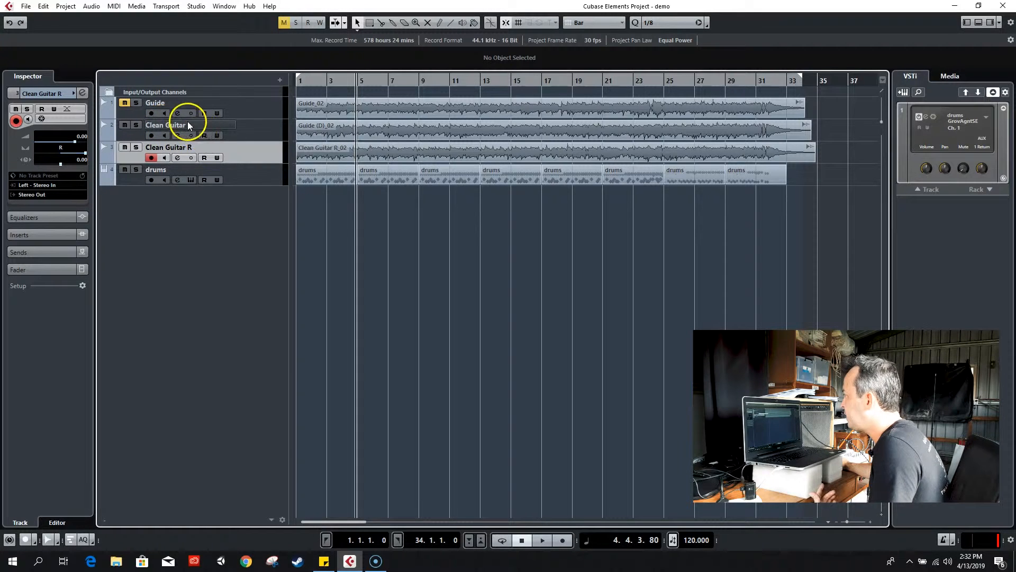
# Step: Select the Clean Guitar L, Clean Guitar R and Guide tracks in turn to look at their channel settings
pyautogui.click(258, 122)
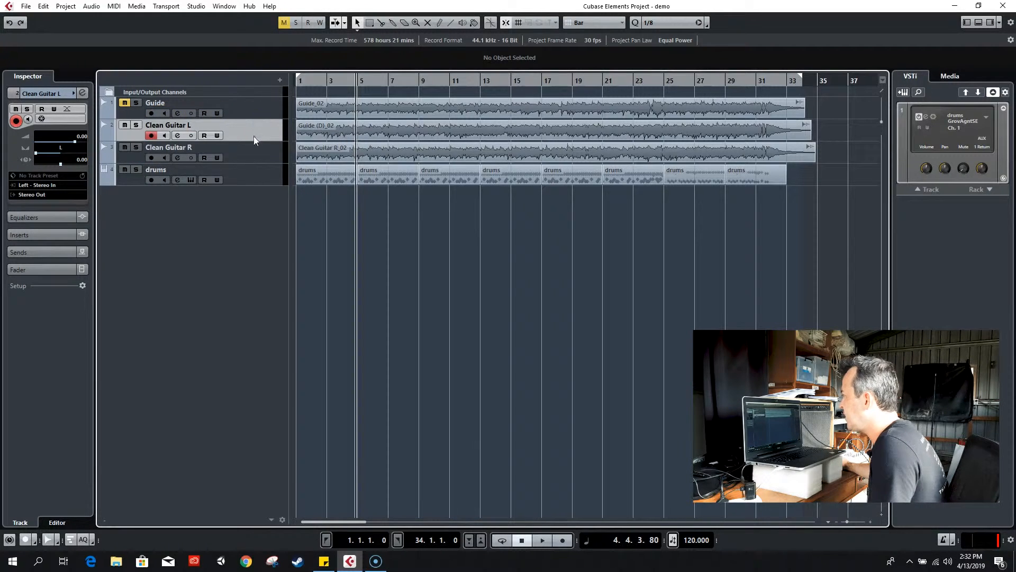
pyautogui.click(247, 152)
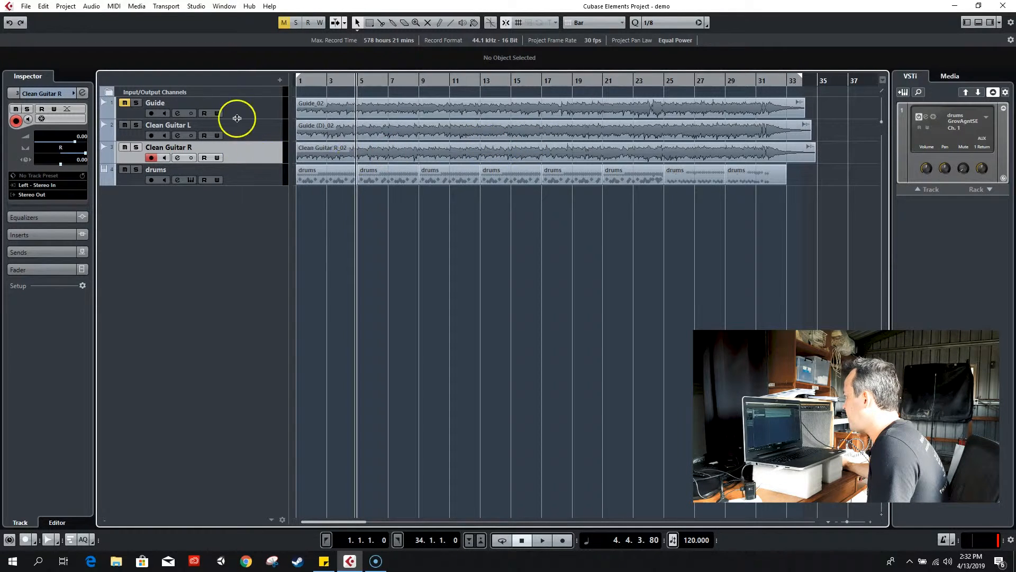
pyautogui.click(270, 102)
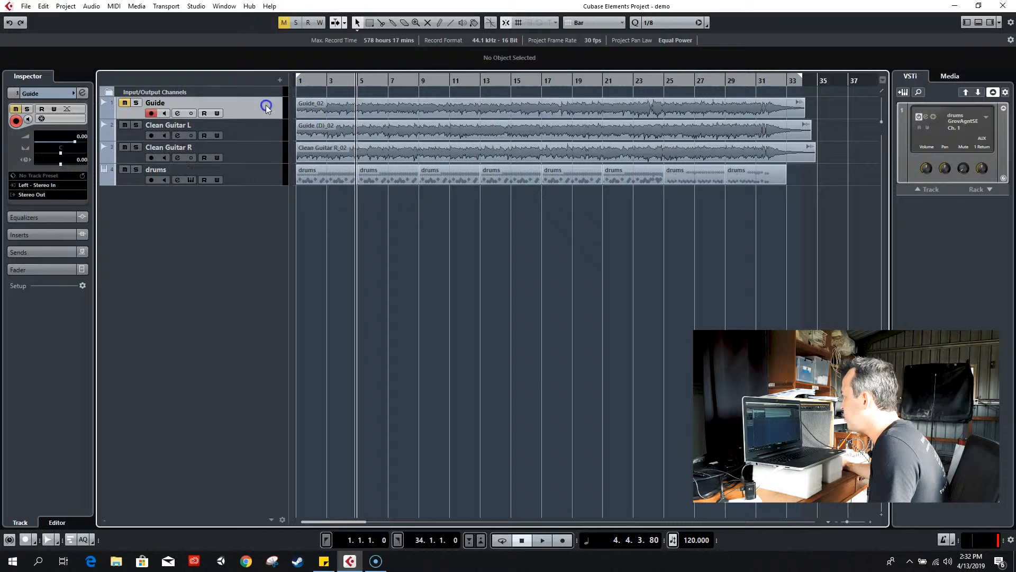
# Step: Return the playhead to the start of bar 1 and show the floating Transport panel
pyautogui.click(307, 82)
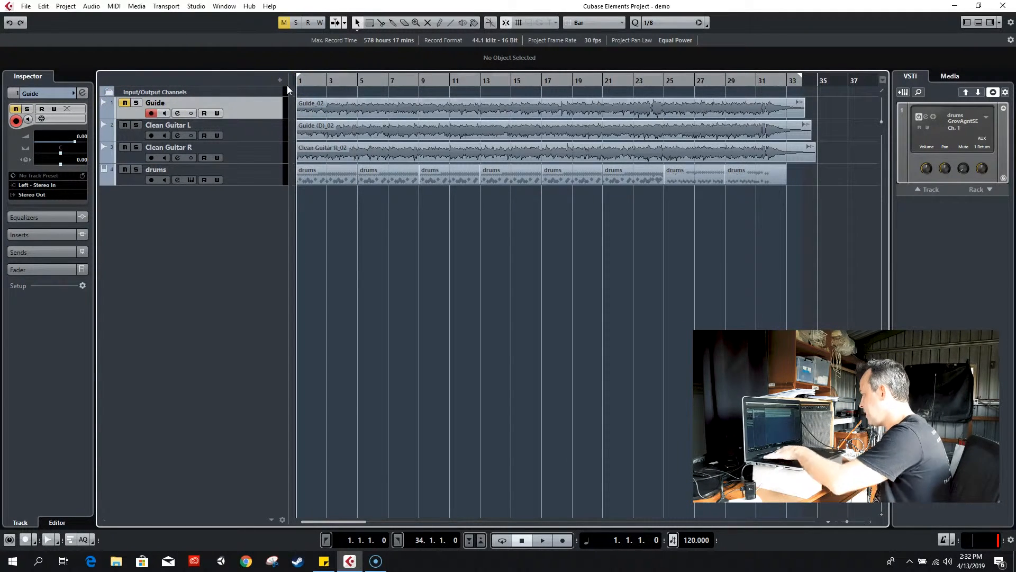
pyautogui.press('F2')
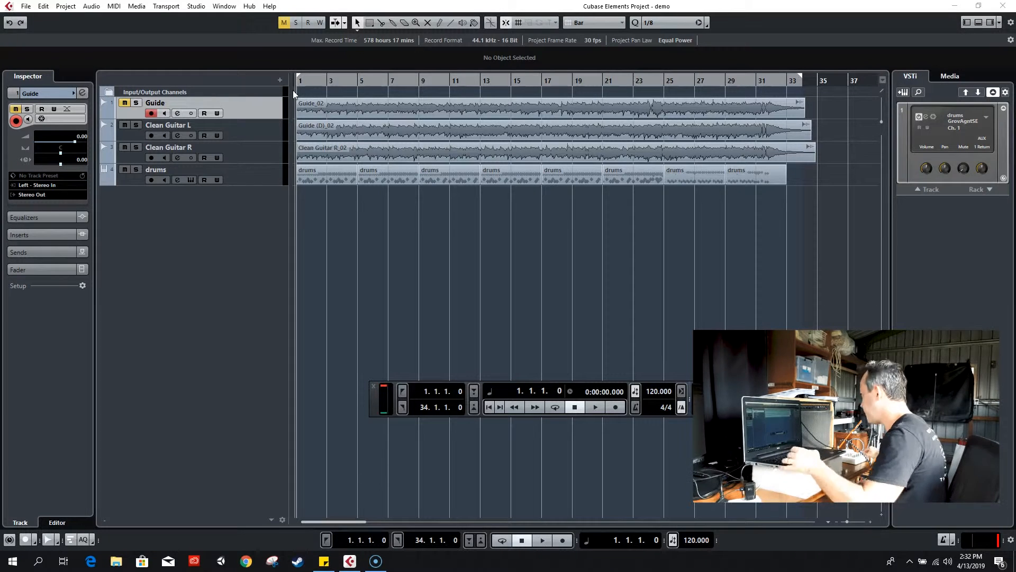
# Step: Play the opening bars of the song and stop playback in bar 3
pyautogui.press('space')
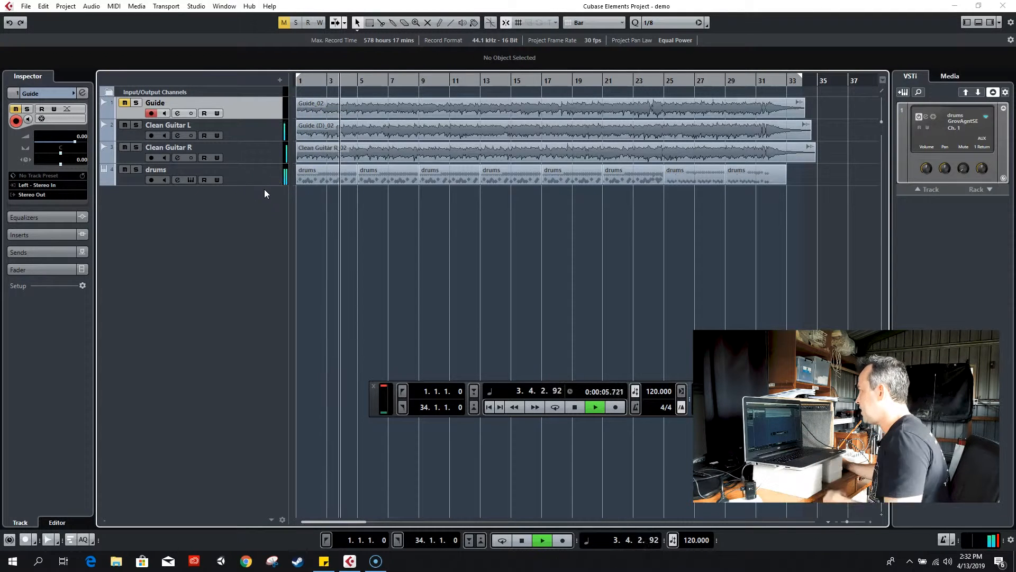
pyautogui.press('space')
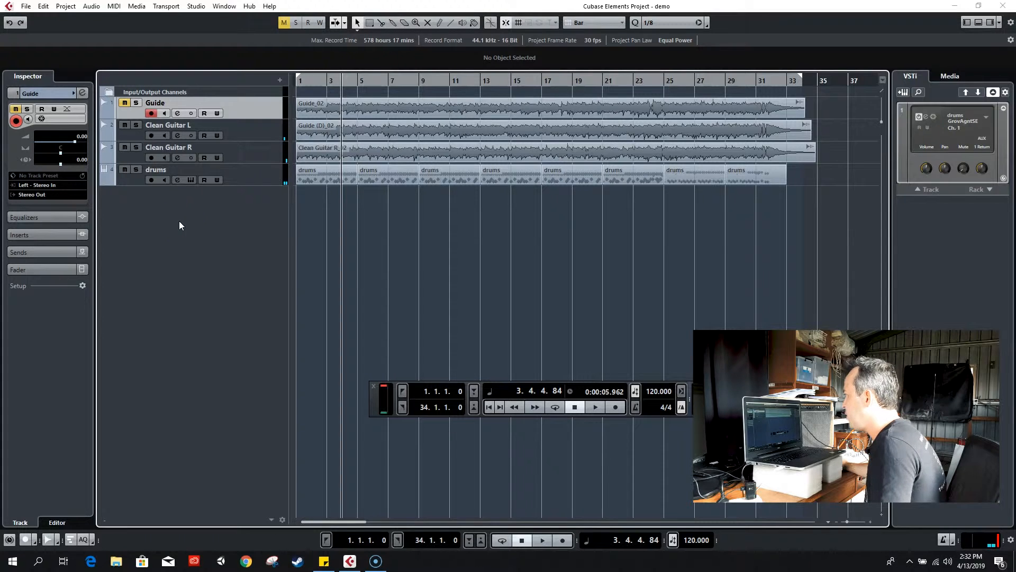
# Step: Try lowering the Clean Guitar L volume to about -3.05 dB, and reset its level to 0.00
pyautogui.click(237, 135)
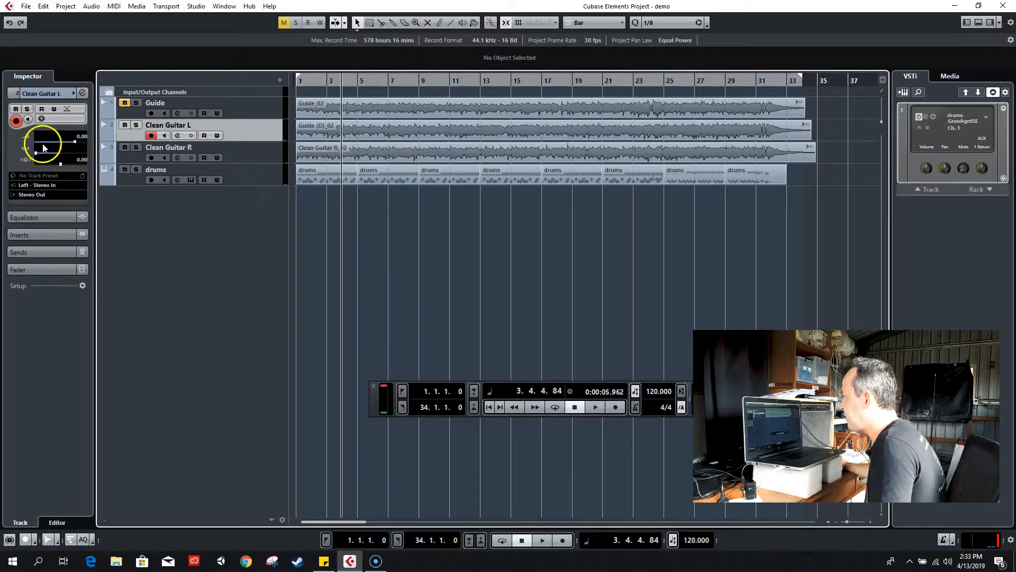
pyautogui.moveTo(75, 136)
pyautogui.mouseDown()
pyautogui.moveTo(46, 140)
pyautogui.moveTo(82, 143)
pyautogui.mouseUp()
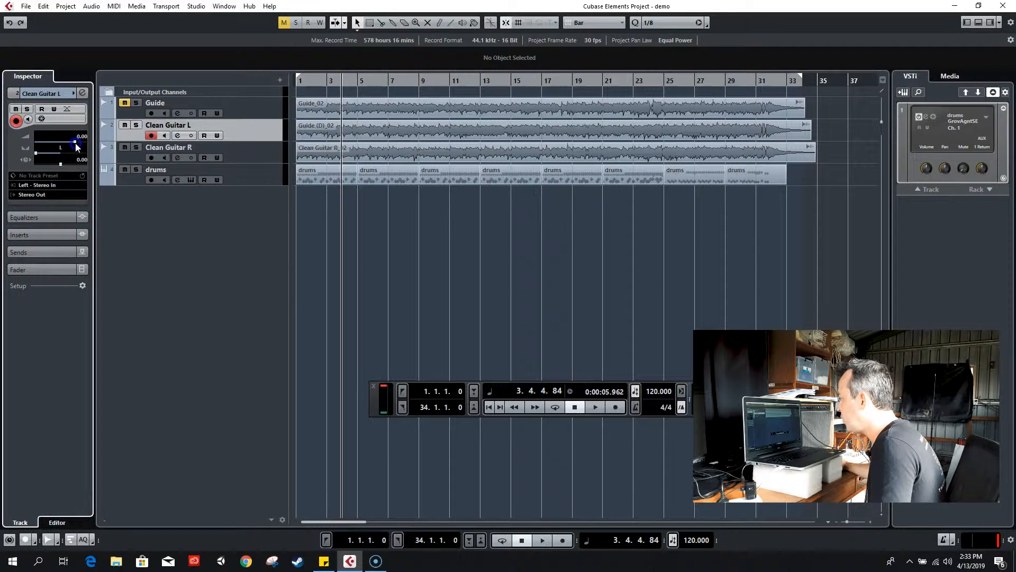
pyautogui.click(39, 268)
pyautogui.moveTo(30, 233); pyautogui.dragTo(36, 260)
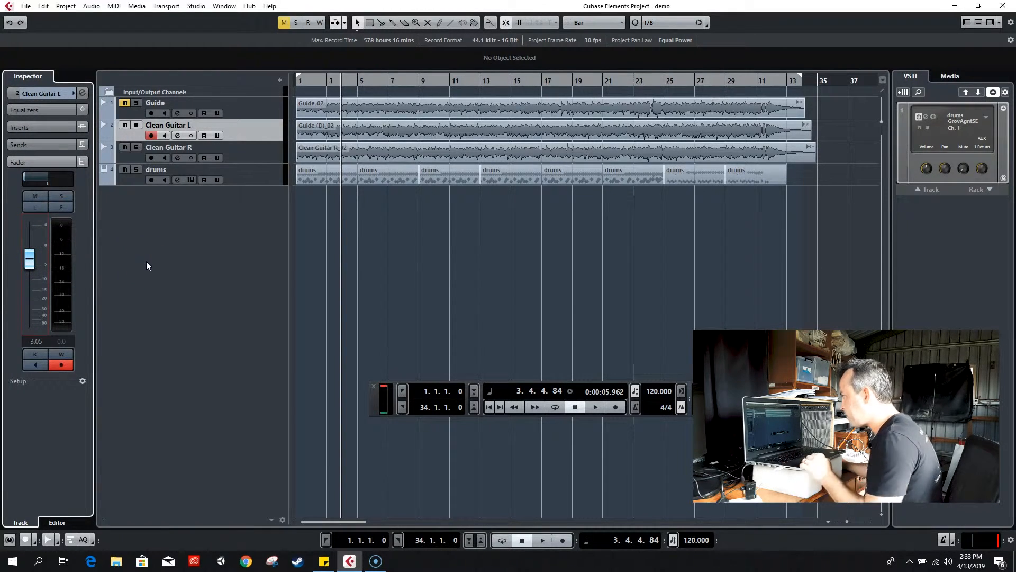
pyautogui.click(33, 341)
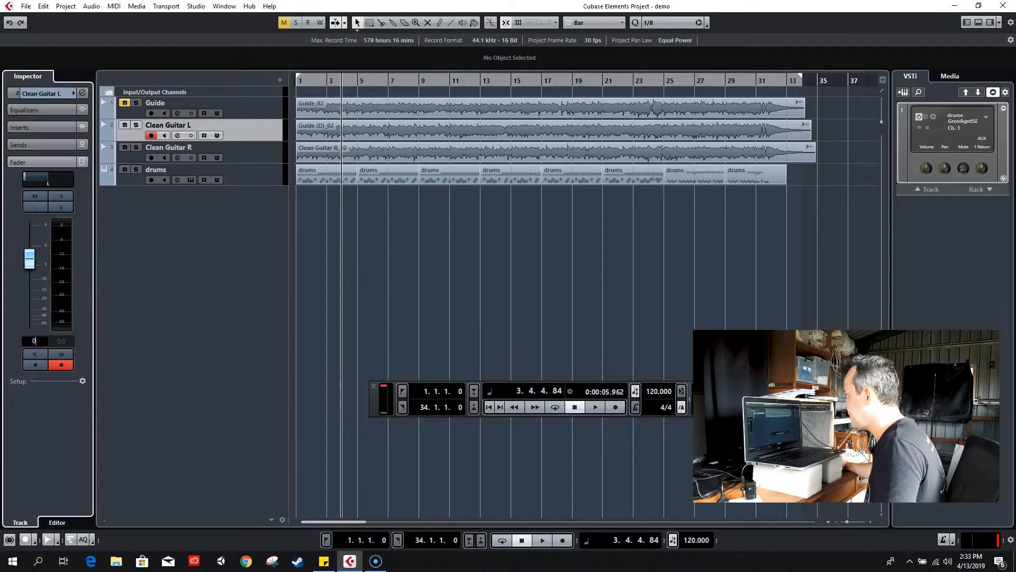
pyautogui.click(213, 276)
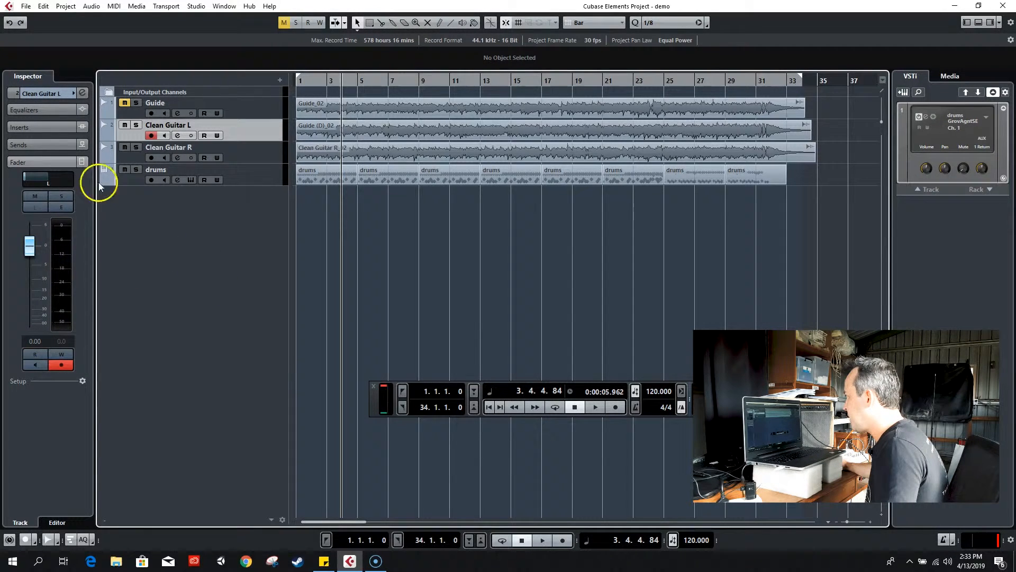
pyautogui.click(50, 94)
# Step: Add one stereo group channel track named Guitars
pyautogui.click(228, 139)
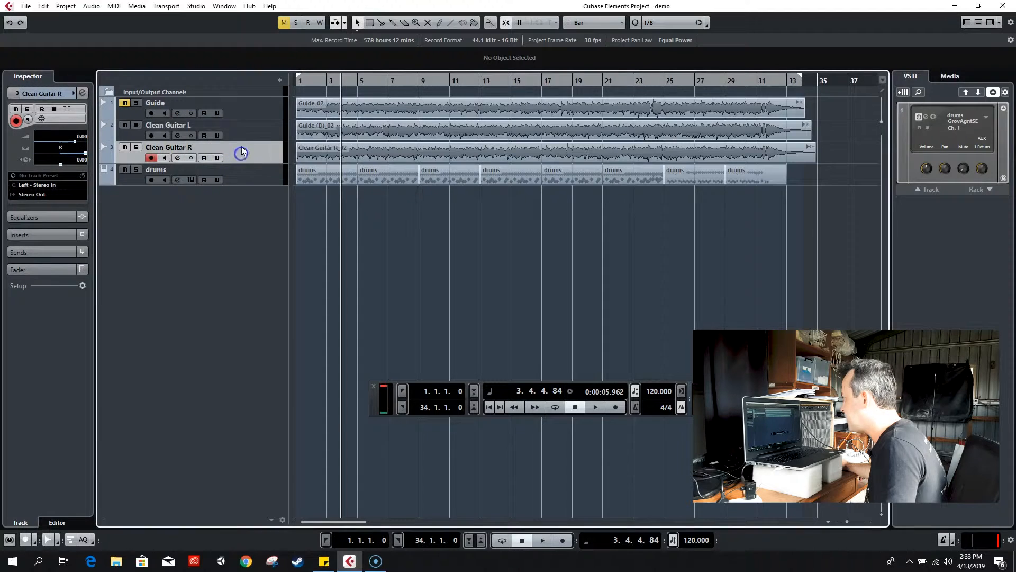
pyautogui.rightClick(197, 237)
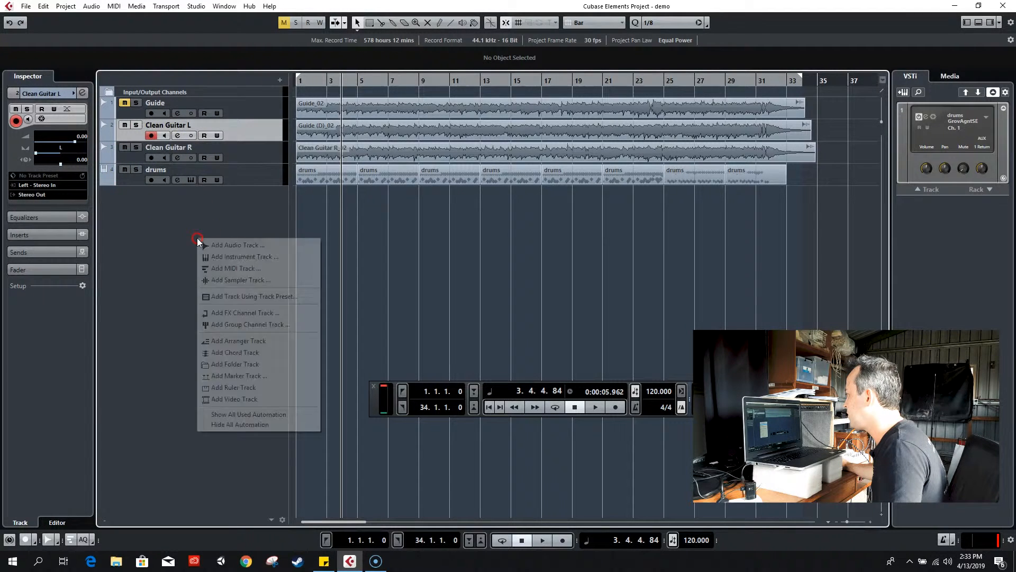
pyautogui.click(216, 325)
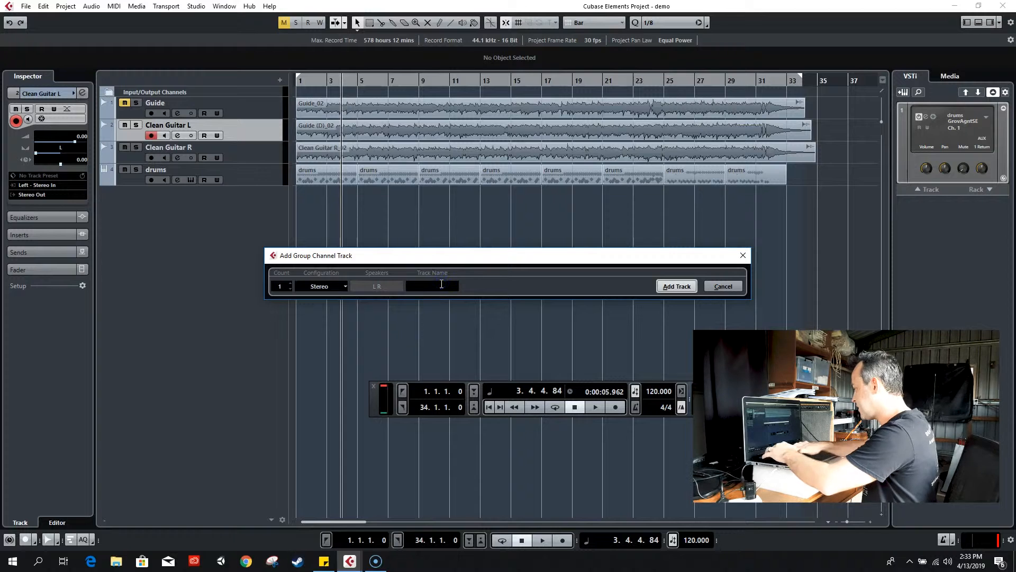
pyautogui.press('Return')
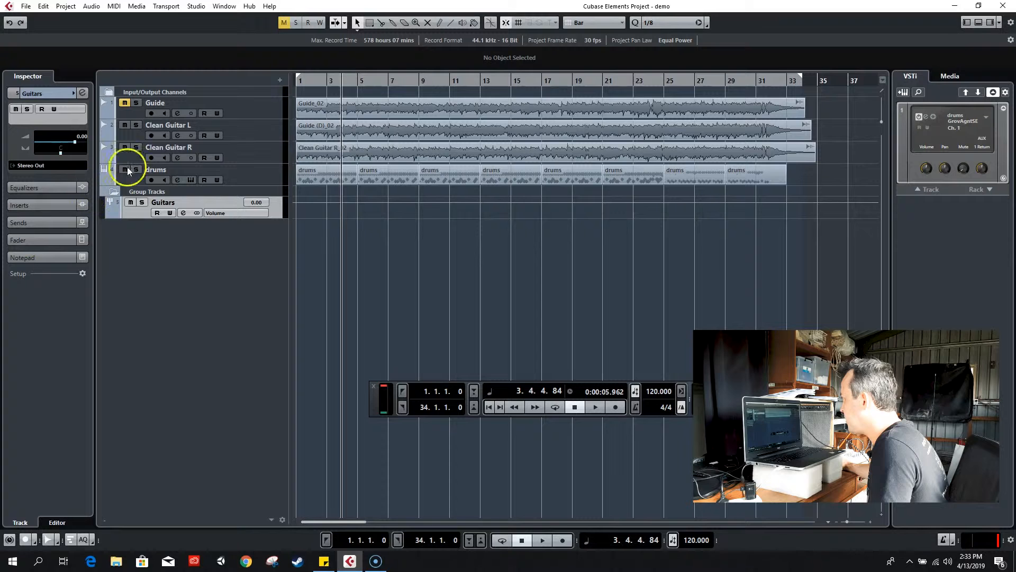
# Step: Route the output of Clean Guitar L to the Guitars group and check the group's own output routing
pyautogui.click(226, 133)
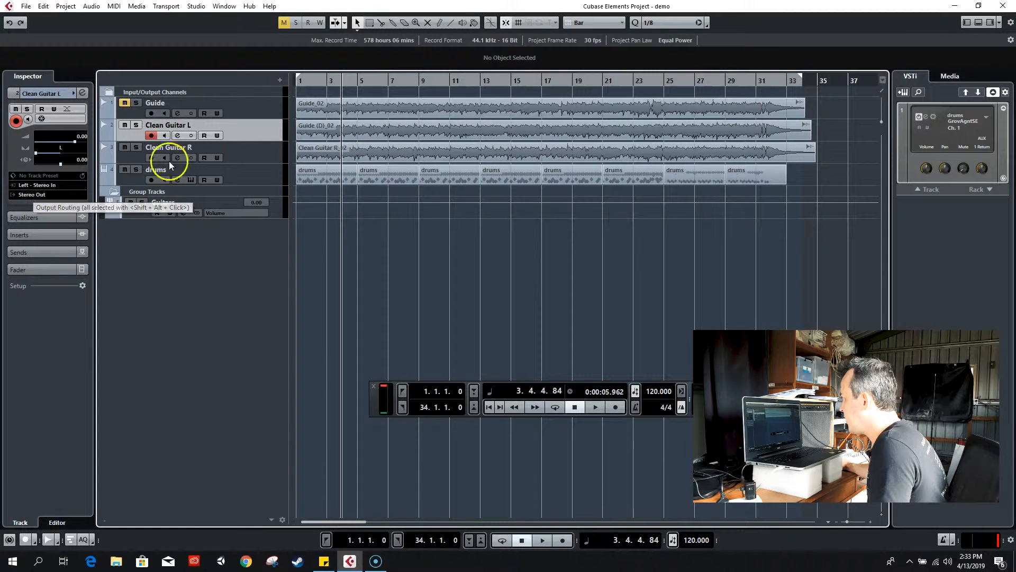
pyautogui.click(38, 195)
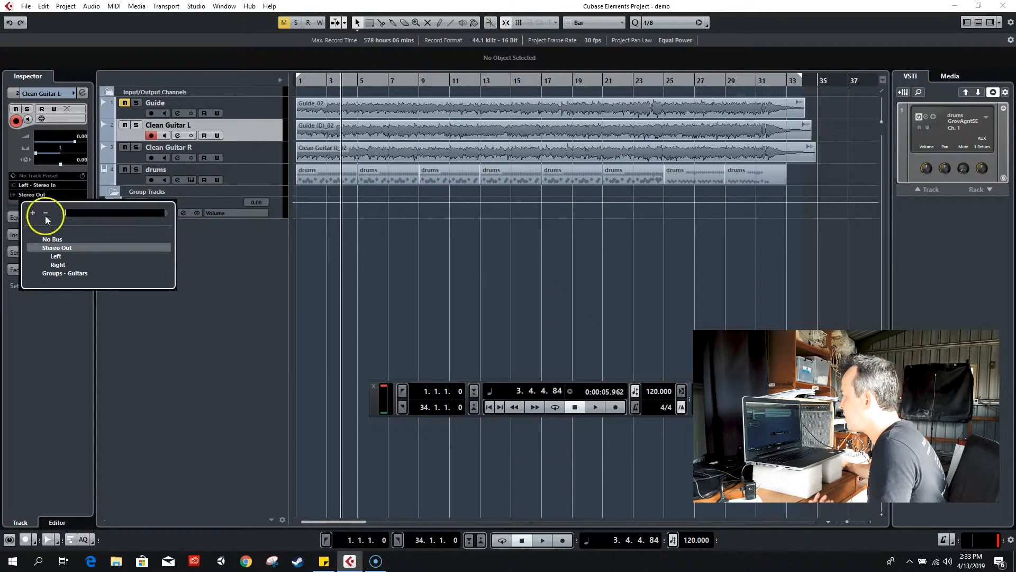
pyautogui.click(51, 273)
pyautogui.click(168, 203)
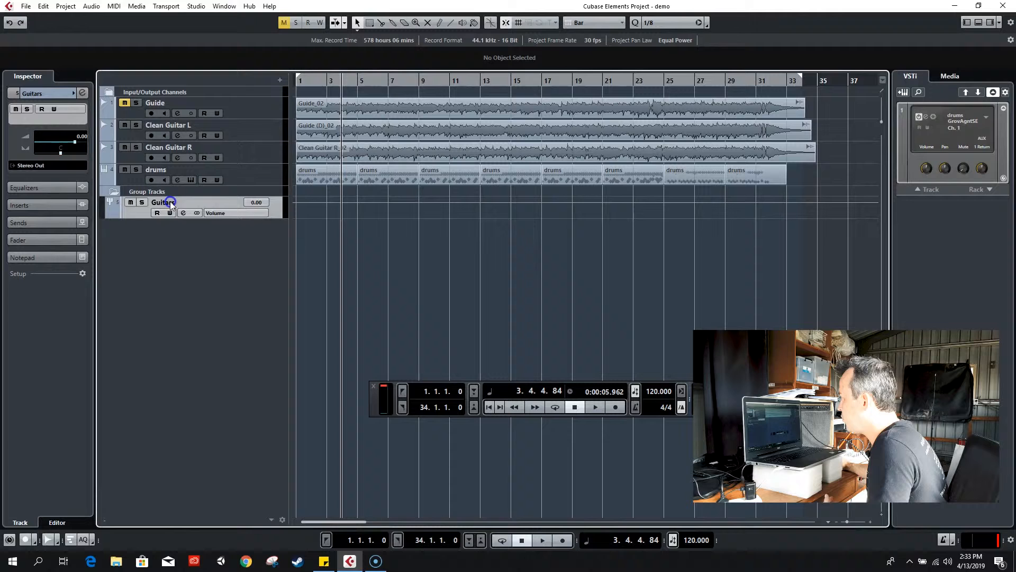
pyautogui.click(30, 169)
# Step: Route the output of Clean Guitar R to the Guitars group
pyautogui.click(255, 153)
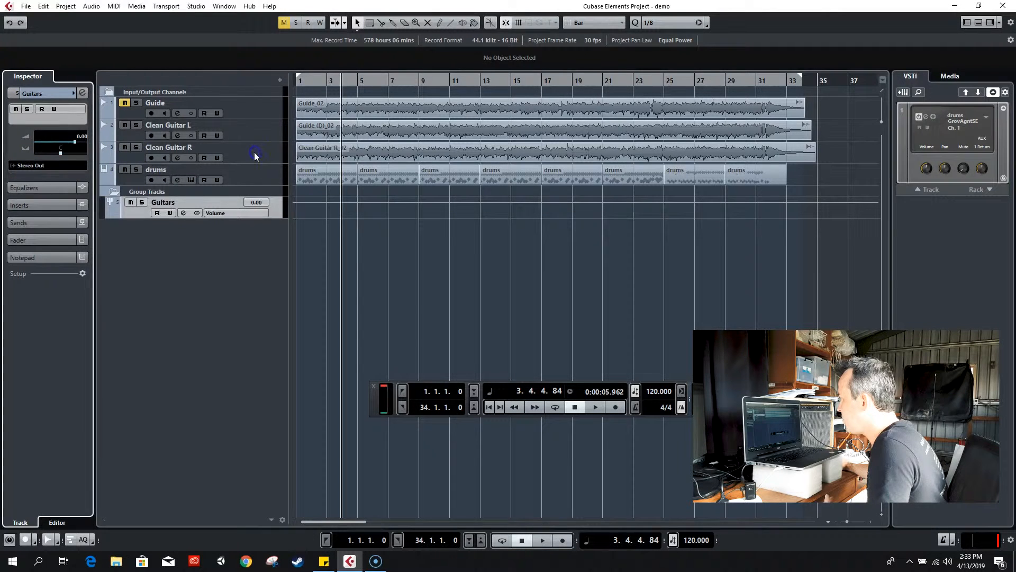
pyautogui.click(164, 157)
pyautogui.click(31, 195)
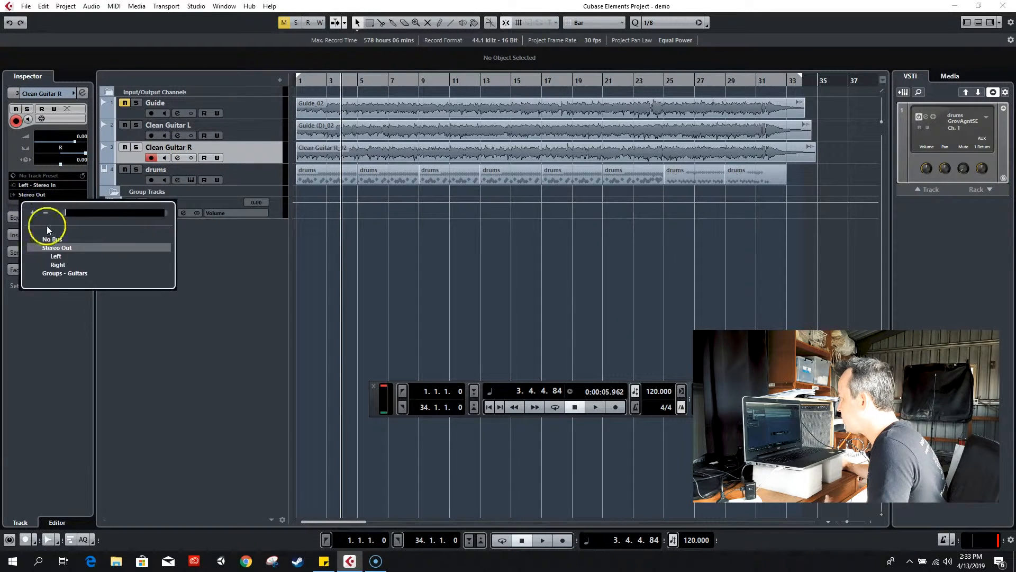
pyautogui.click(55, 273)
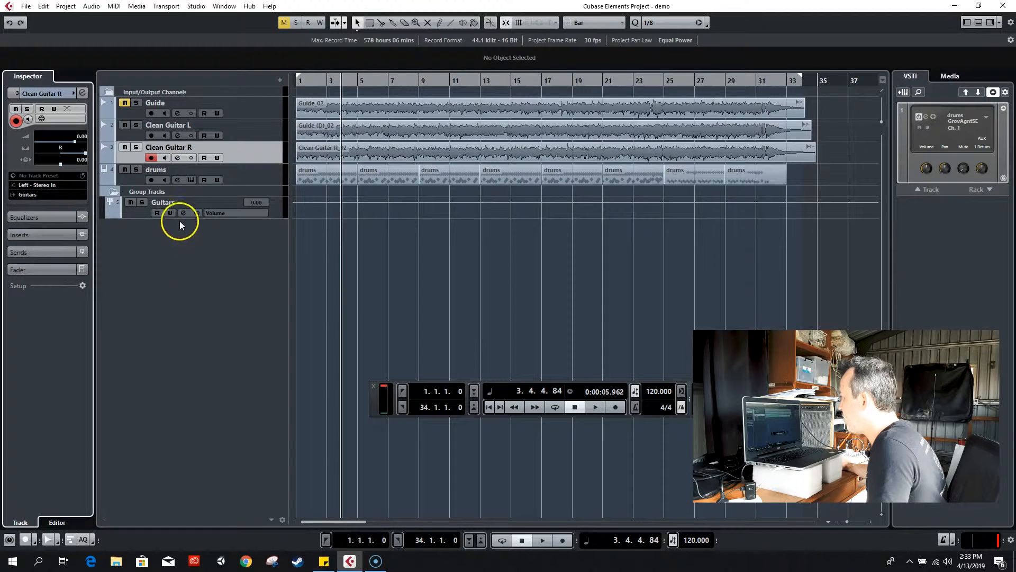
# Step: Play the song with the Guitars group soloed and lower the group's volume to about -13.1 dB
pyautogui.click(198, 200)
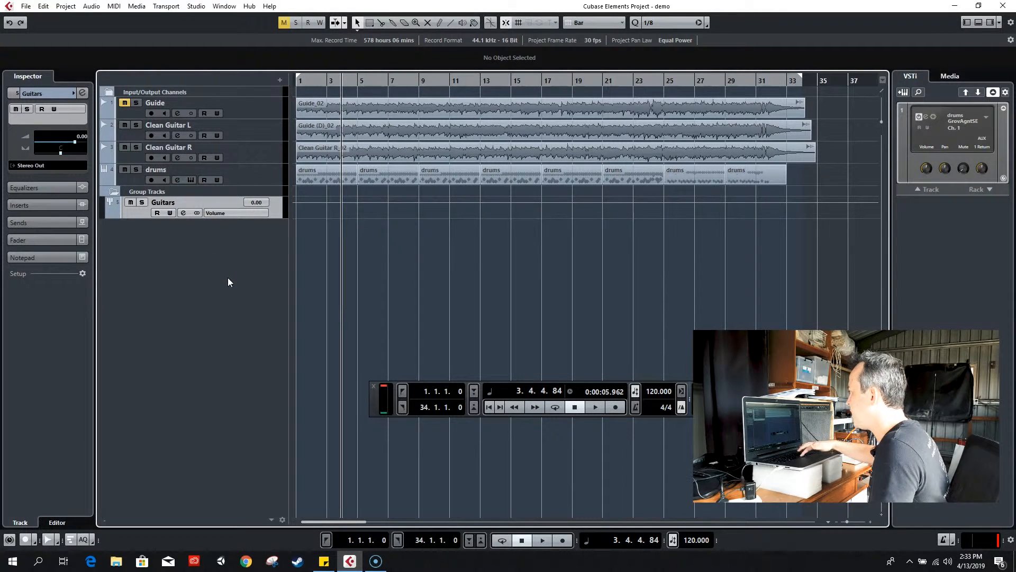
pyautogui.press('space')
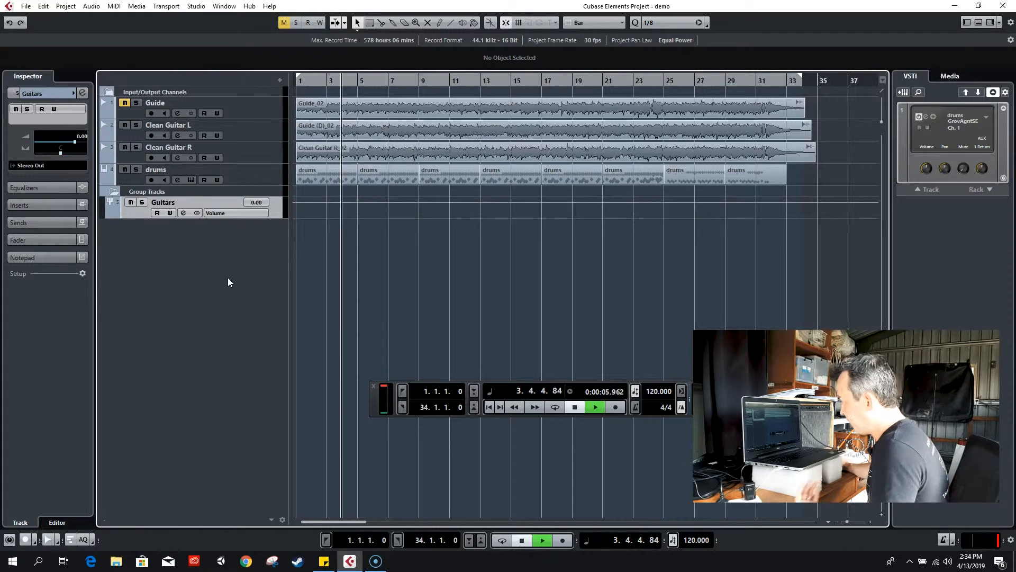
pyautogui.click(142, 202)
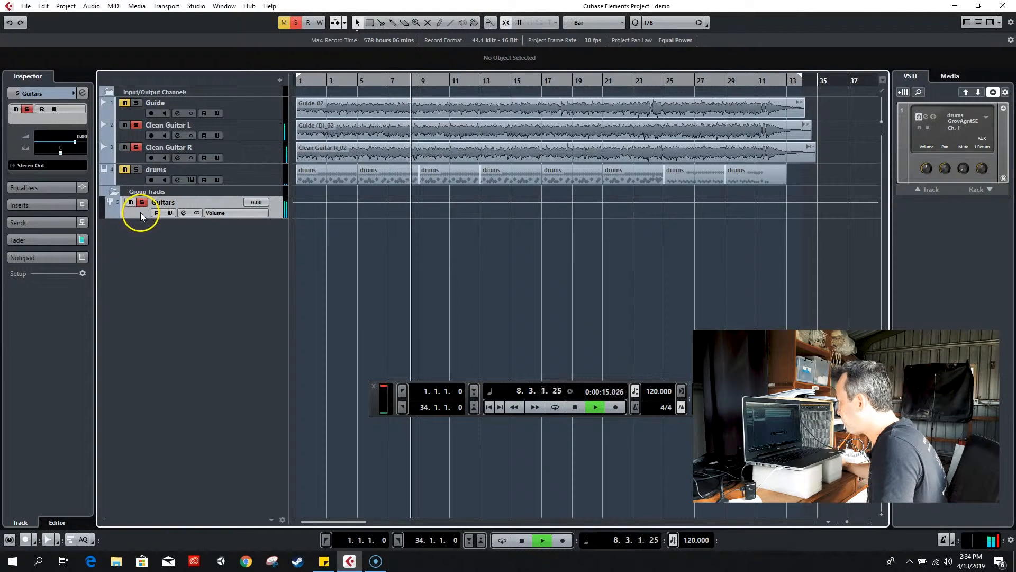
pyautogui.click(47, 256)
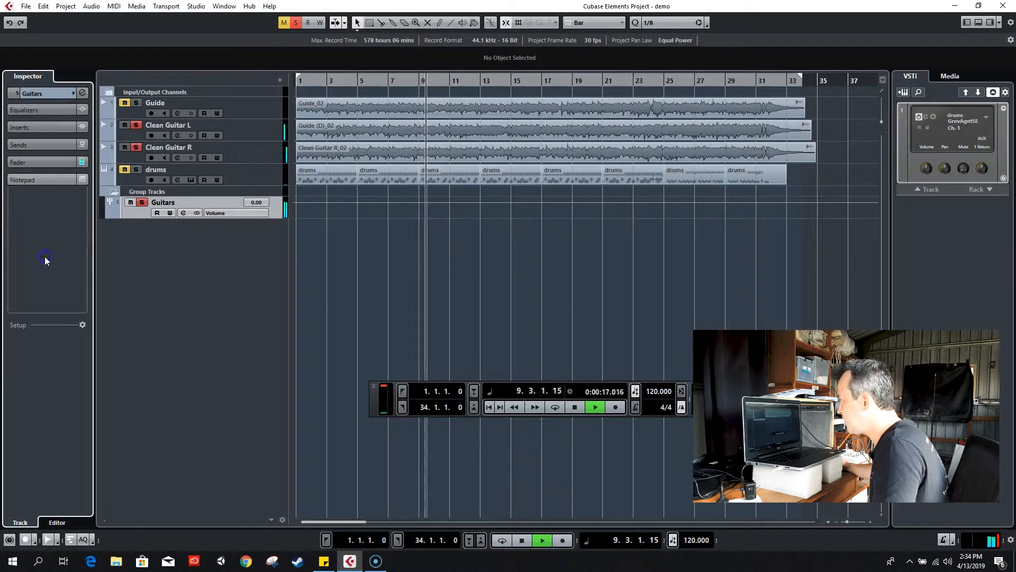
pyautogui.click(25, 163)
pyautogui.moveTo(29, 246); pyautogui.dragTo(33, 289)
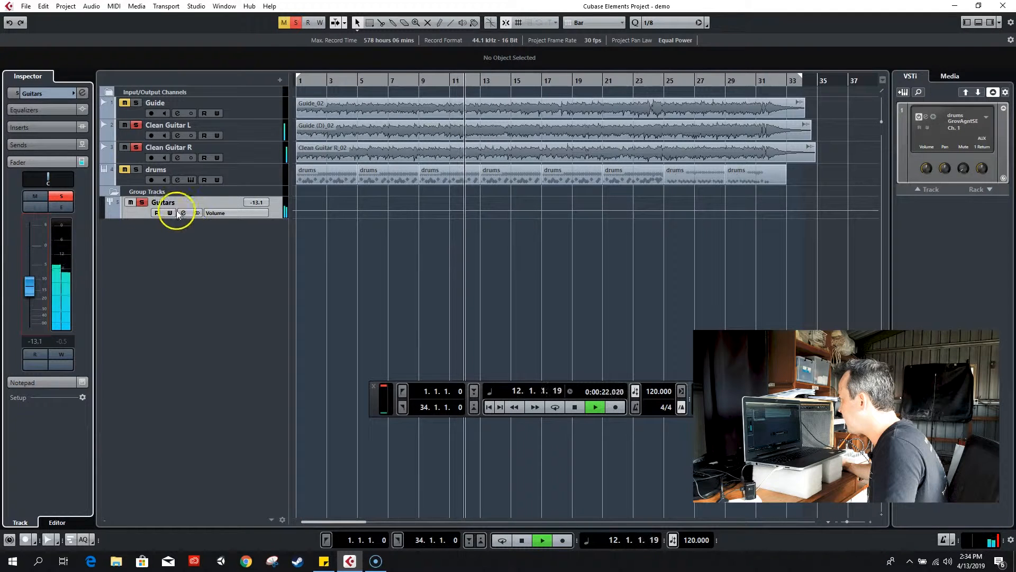
# Step: Clear all solos, set the Guitars group volume to about -2.61 dB and stop playback
pyautogui.click(296, 22)
pyautogui.moveTo(34, 283); pyautogui.dragTo(33, 255)
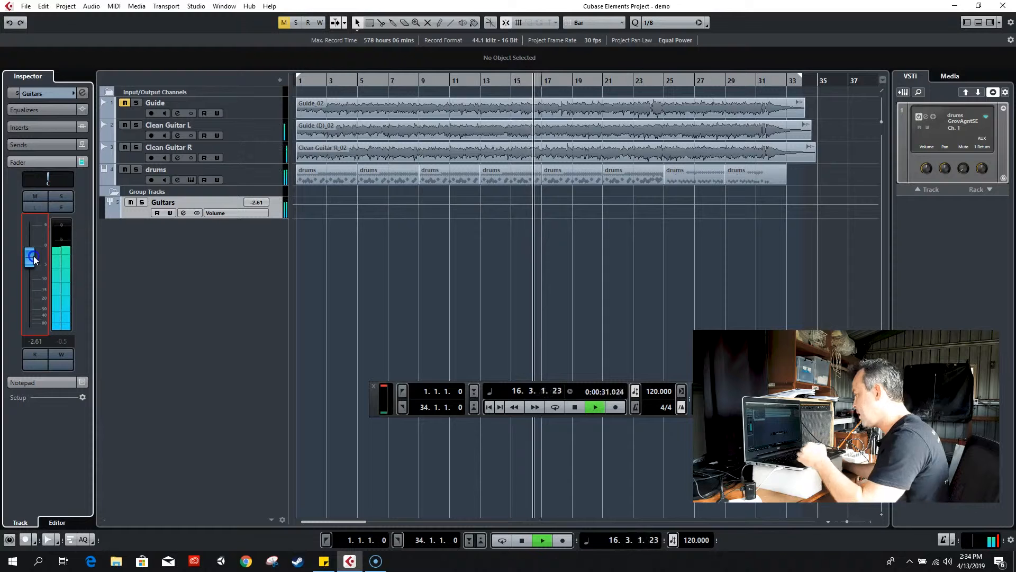
pyautogui.press('space')
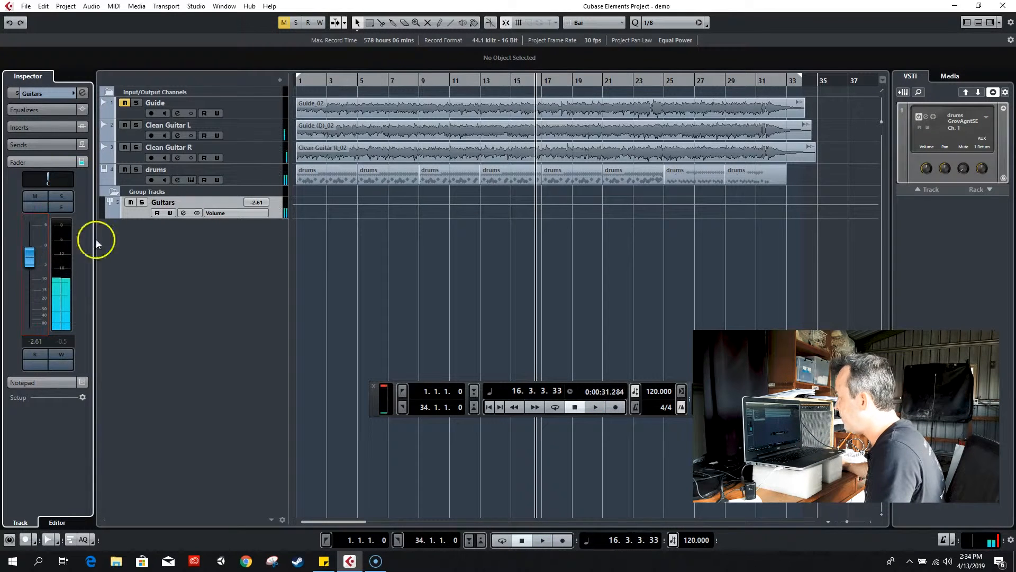
pyautogui.click(41, 95)
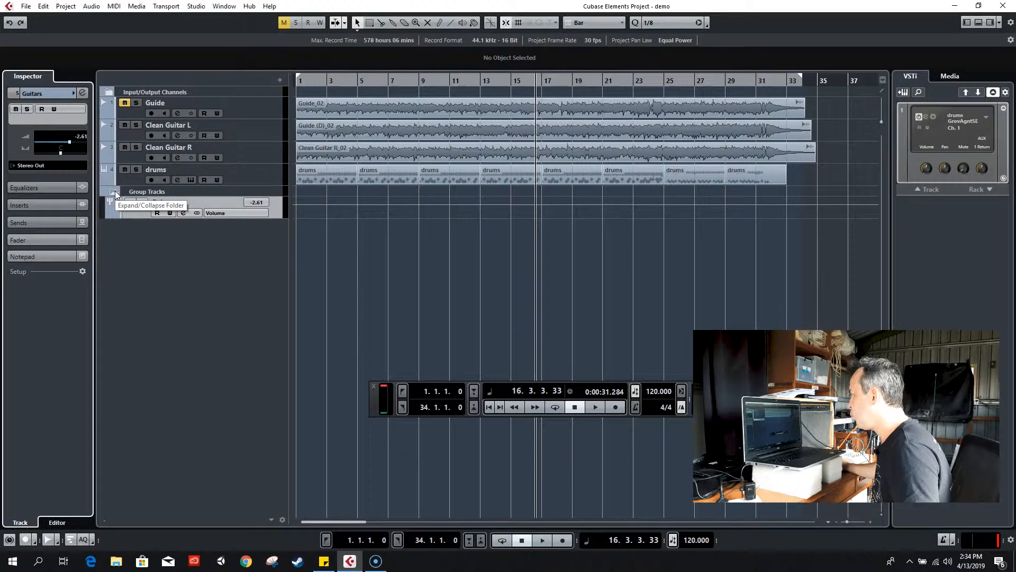
pyautogui.click(109, 217)
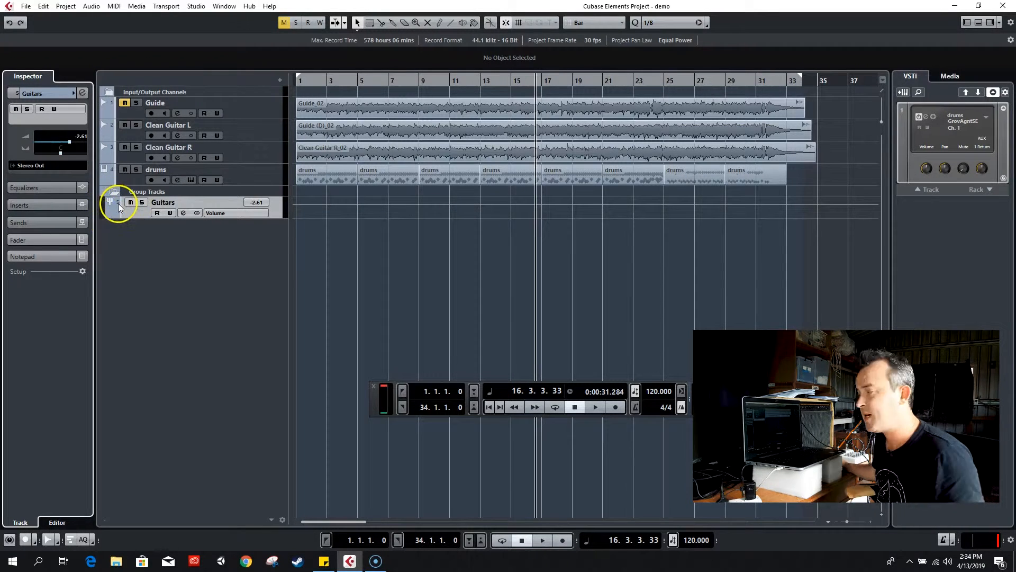
# Step: Add one instrument track using the HALion Sonic SE synth from the VST Instruments rack
pyautogui.click(207, 238)
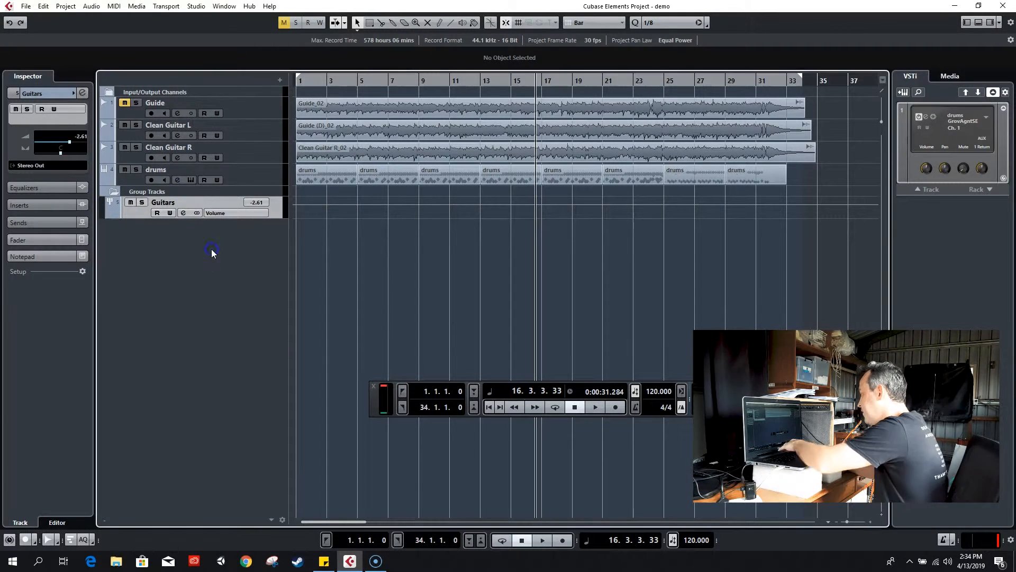
pyautogui.press('F11')
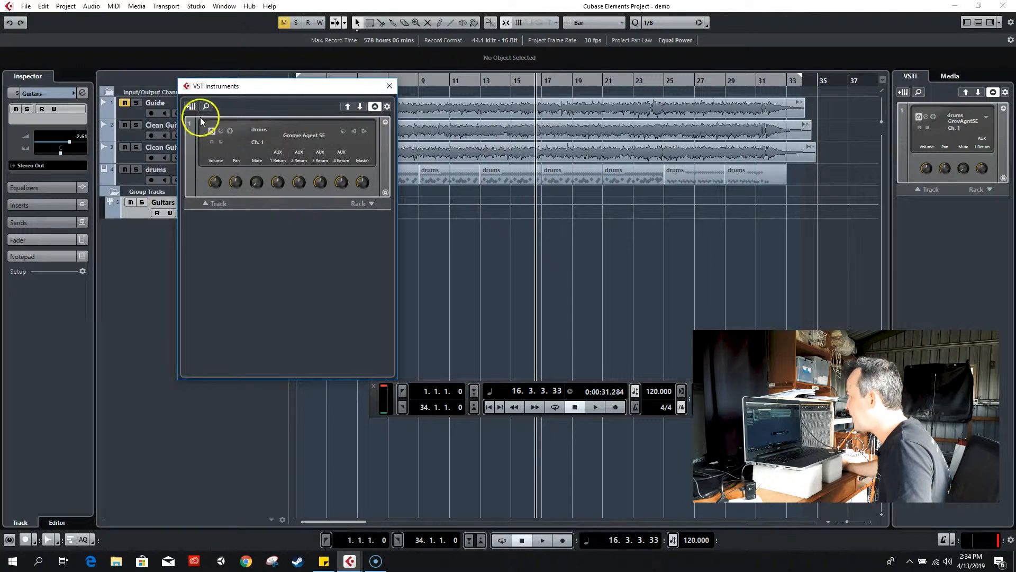
pyautogui.click(193, 106)
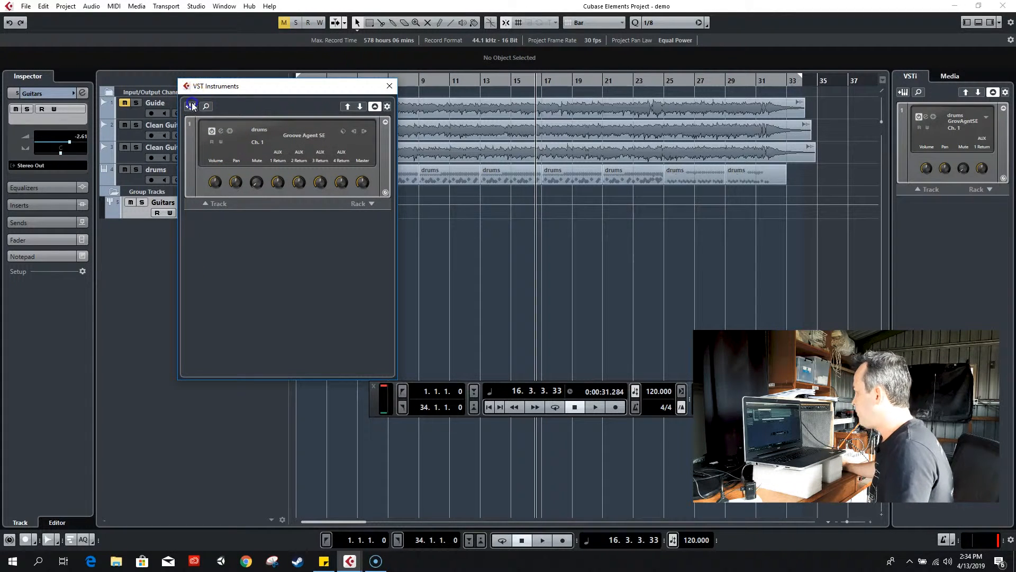
pyautogui.click(373, 239)
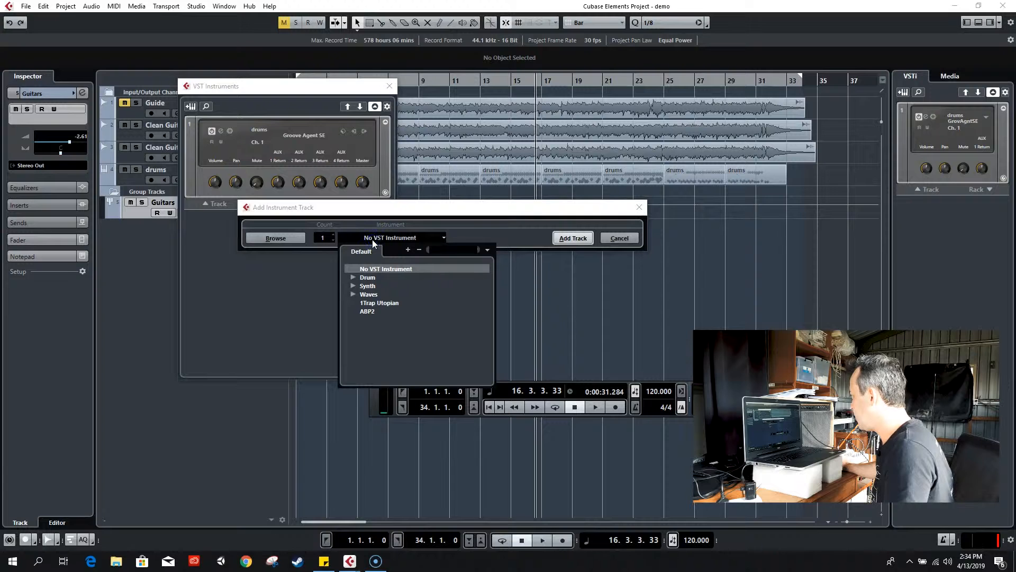
pyautogui.click(353, 287)
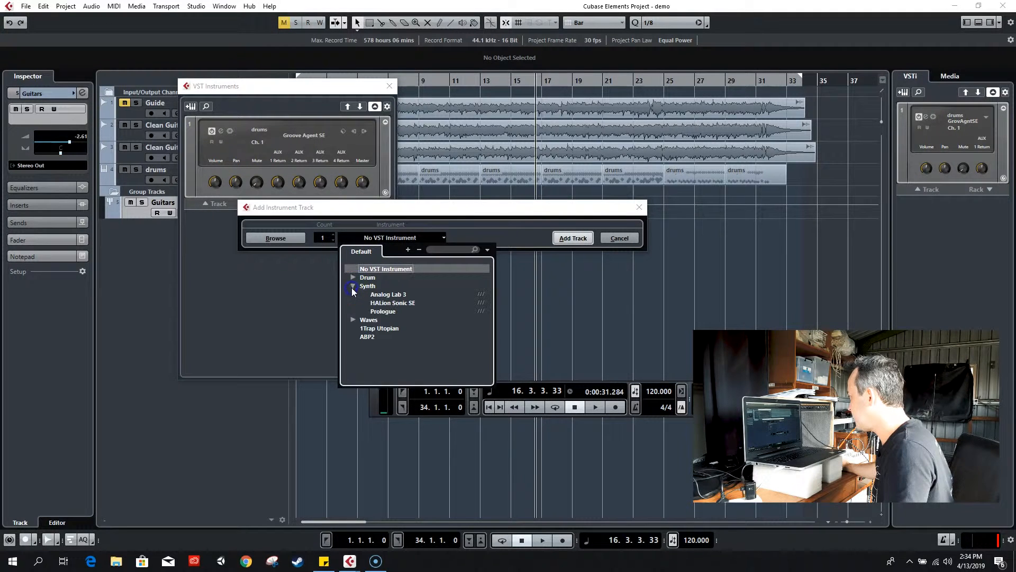
pyautogui.click(388, 302)
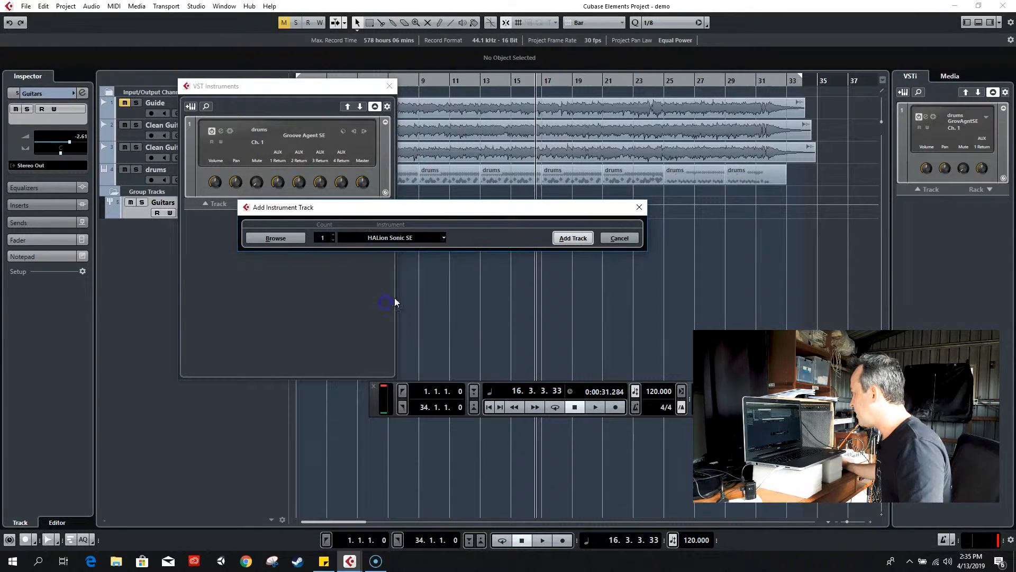
pyautogui.moveTo(494, 220); pyautogui.dragTo(455, 221)
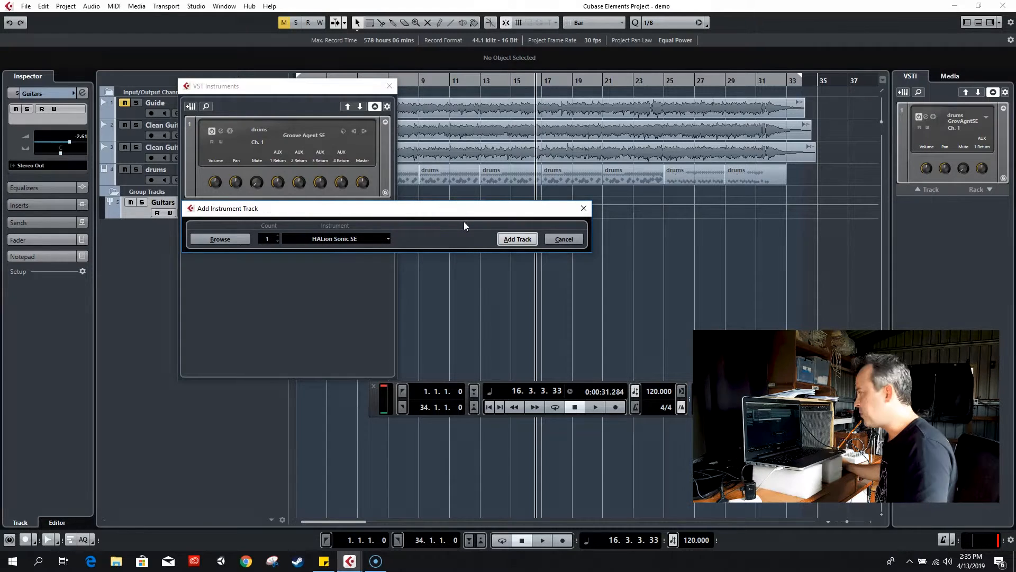
pyautogui.click(344, 239)
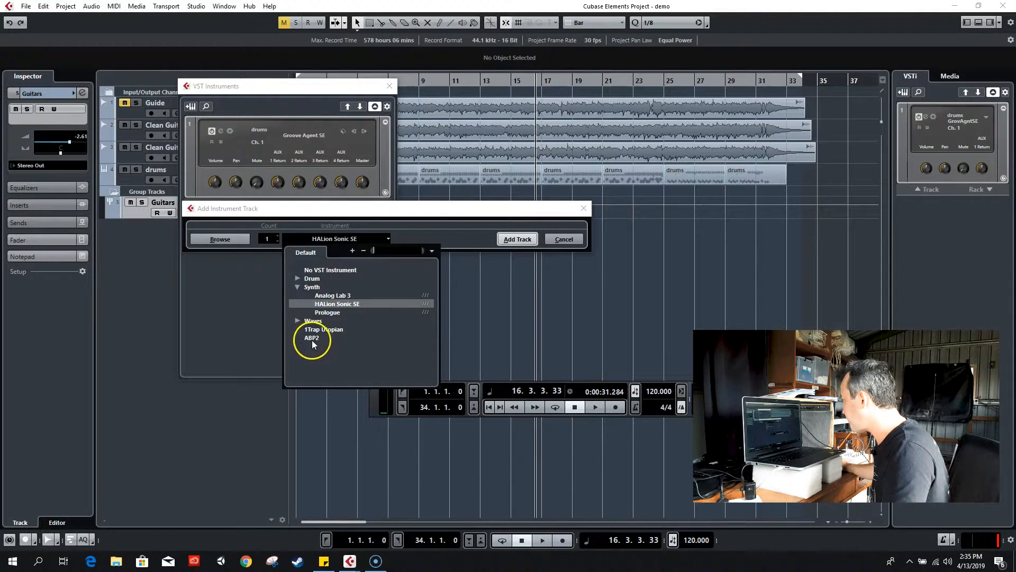
pyautogui.click(324, 305)
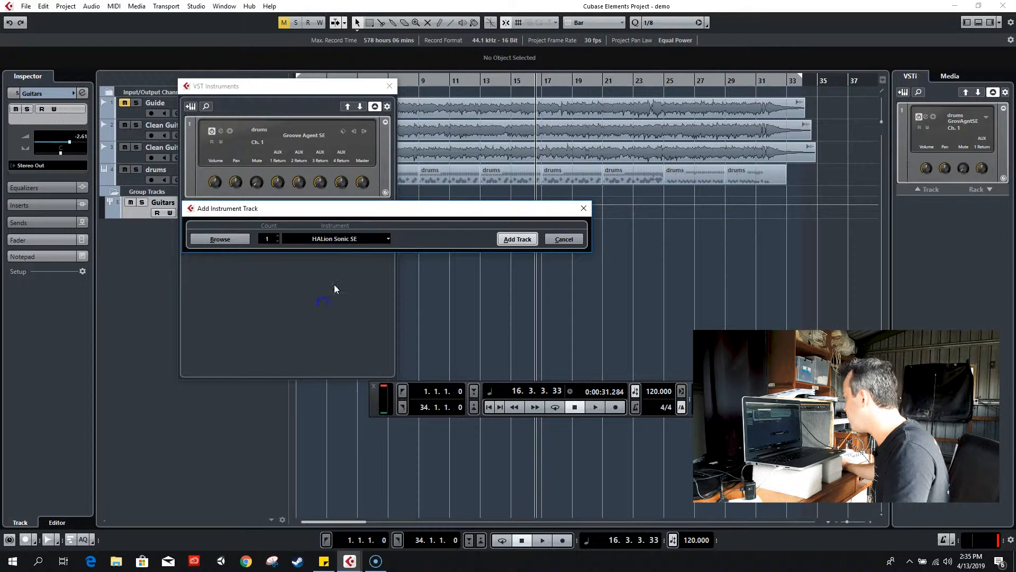
pyautogui.click(512, 240)
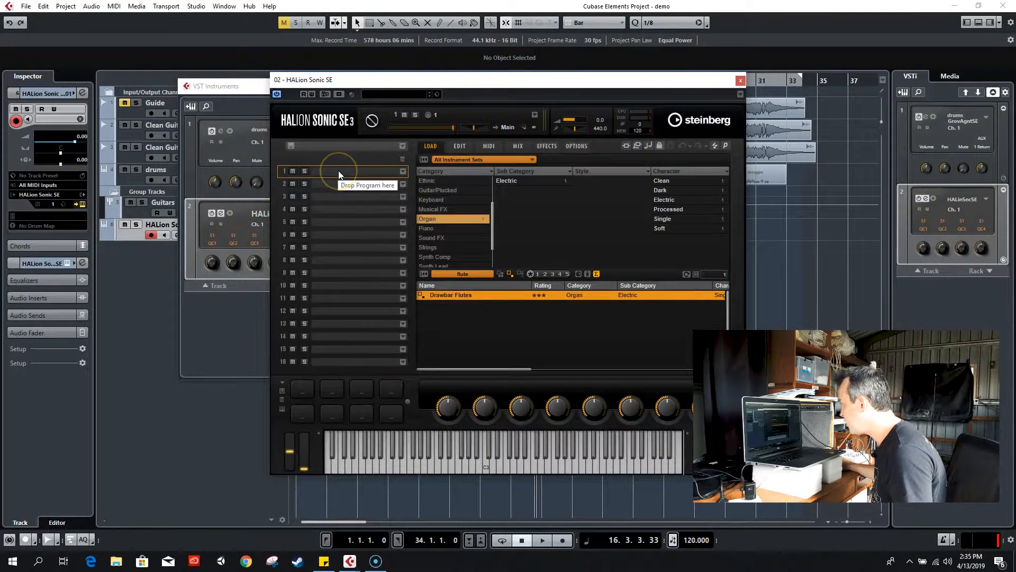
# Step: Load the E. Bass program [GM 035] Electric Bass (Pick) into HALion Sonic SE slot 1
pyautogui.click(403, 169)
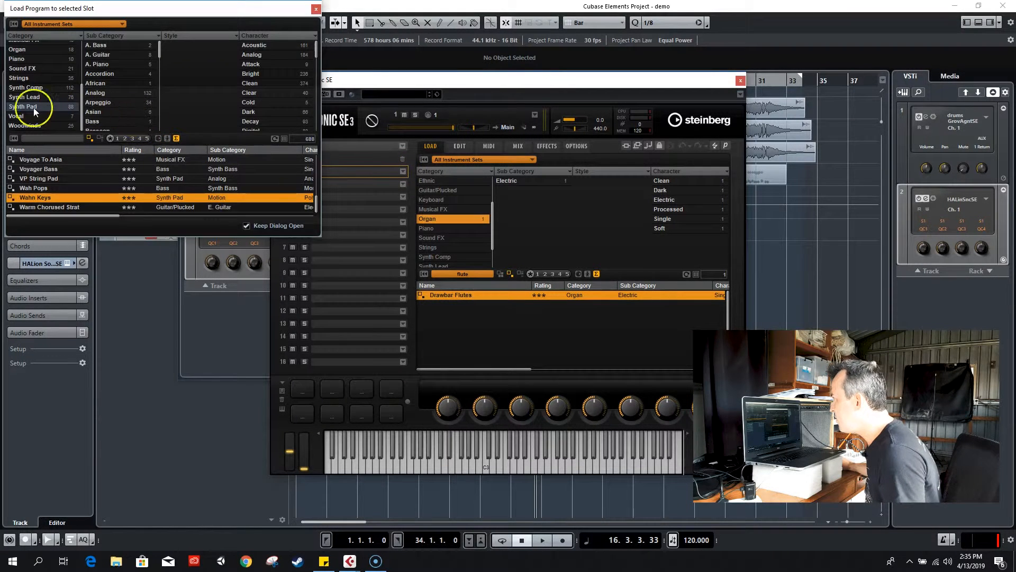
pyautogui.scroll(3, 33, 105)
pyautogui.click(16, 54)
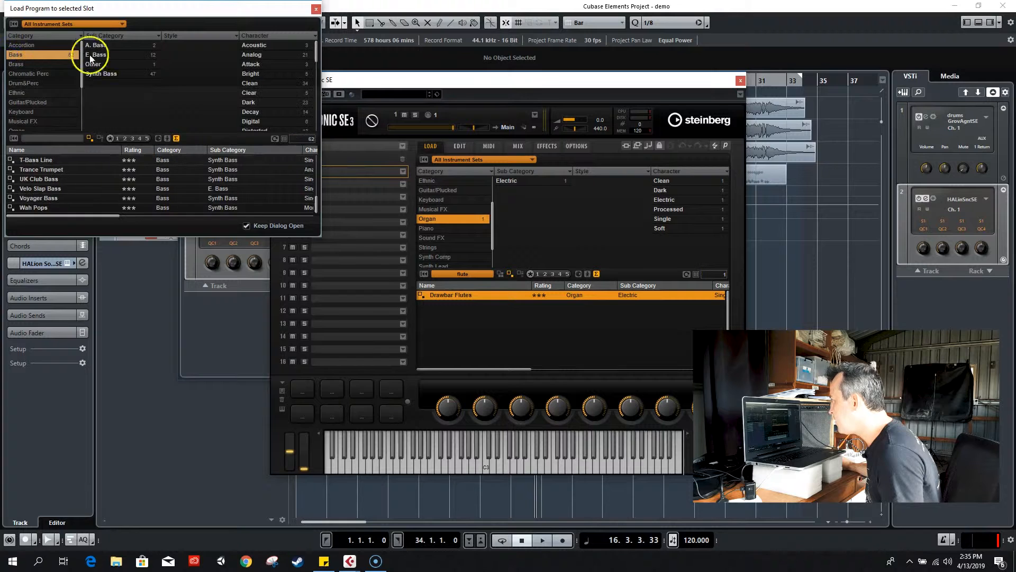
pyautogui.click(91, 57)
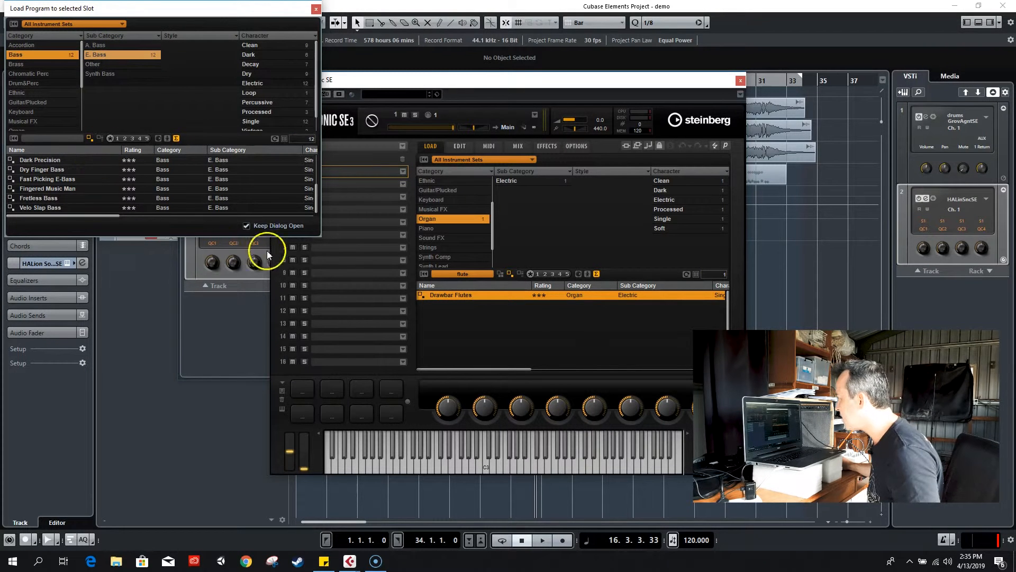
pyautogui.moveTo(321, 236); pyautogui.dragTo(400, 352)
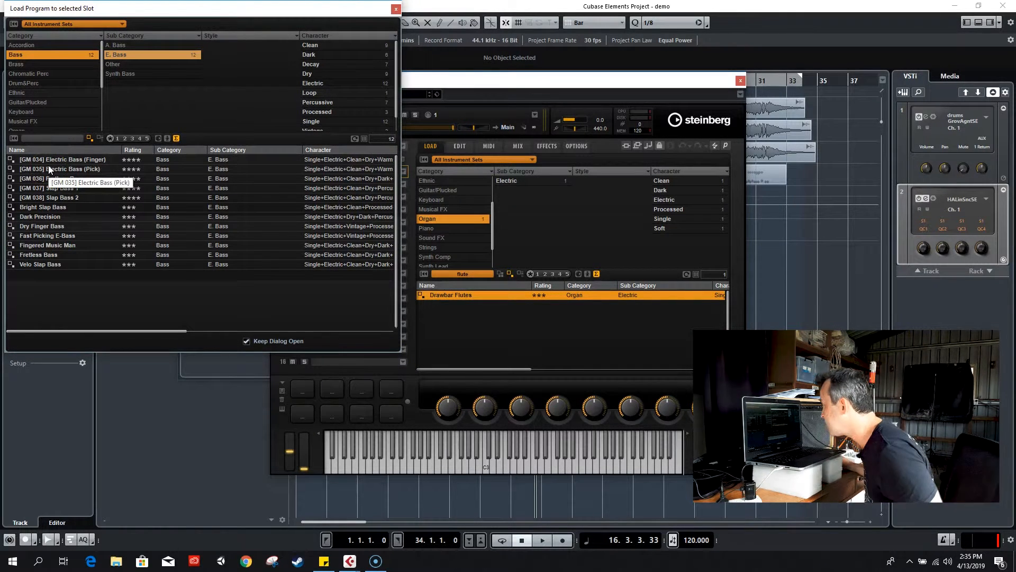
pyautogui.click(76, 168)
pyautogui.doubleClick(83, 169)
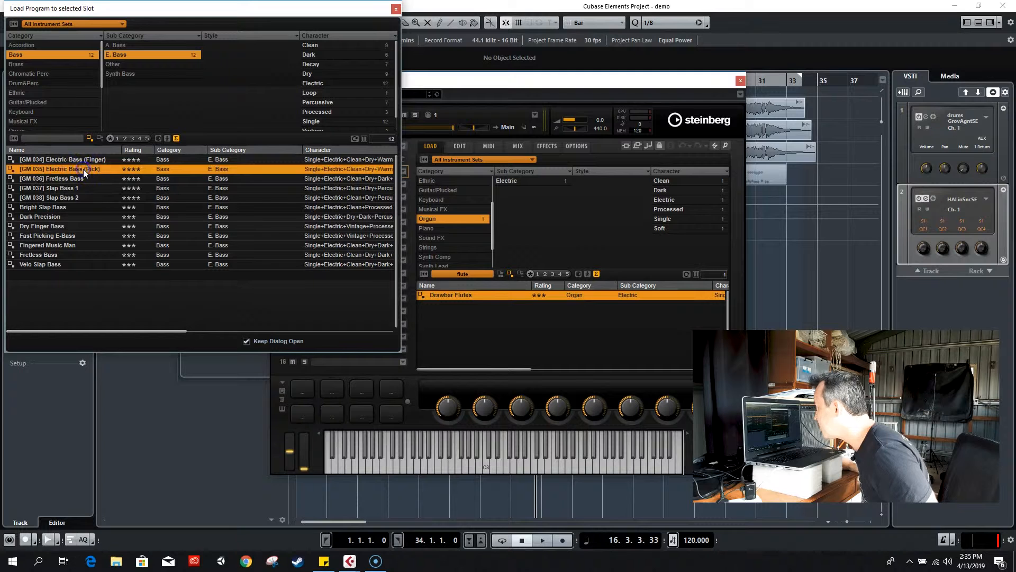
pyautogui.click(395, 8)
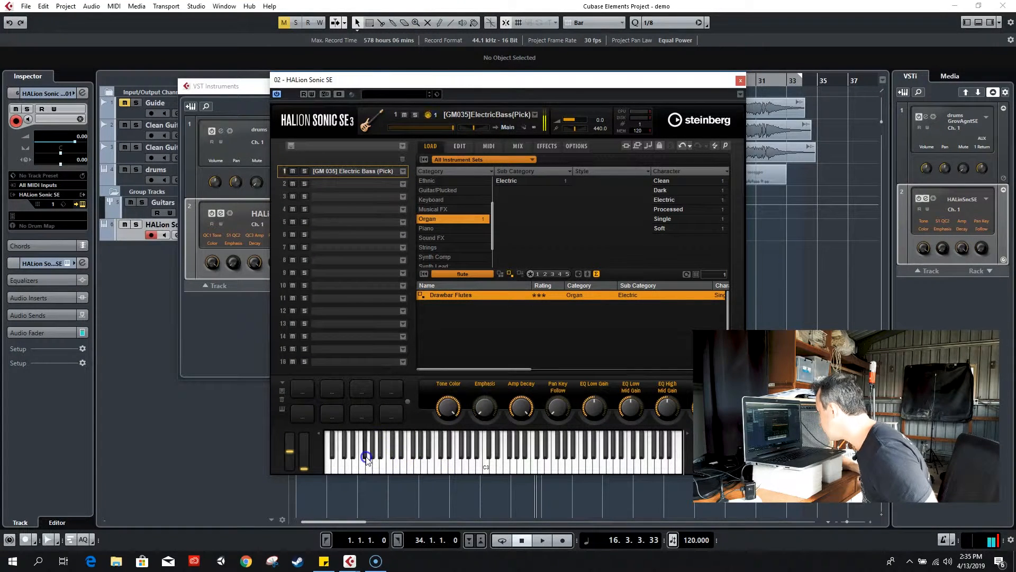
# Step: Audition low and high notes of the bass program on the virtual keyboard, and close the instrument and rack windows
pyautogui.click(421, 466)
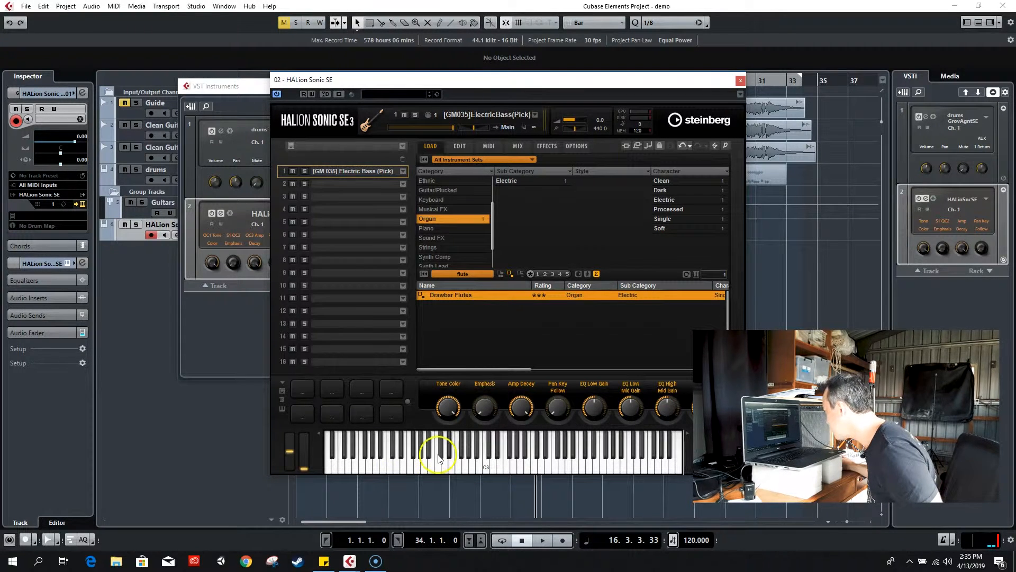
pyautogui.click(386, 462)
pyautogui.click(541, 468)
pyautogui.click(377, 465)
pyautogui.click(465, 462)
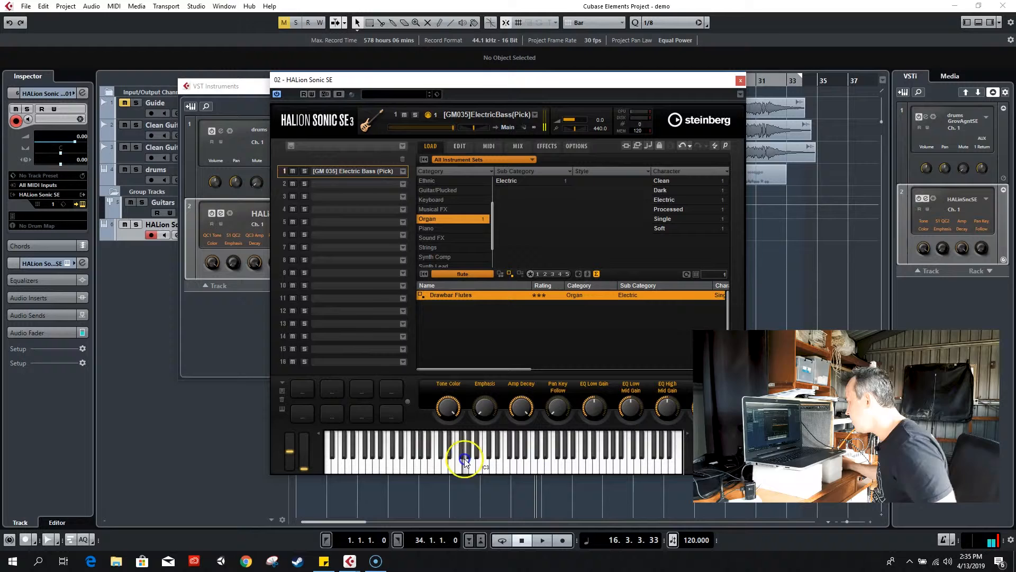
pyautogui.click(496, 467)
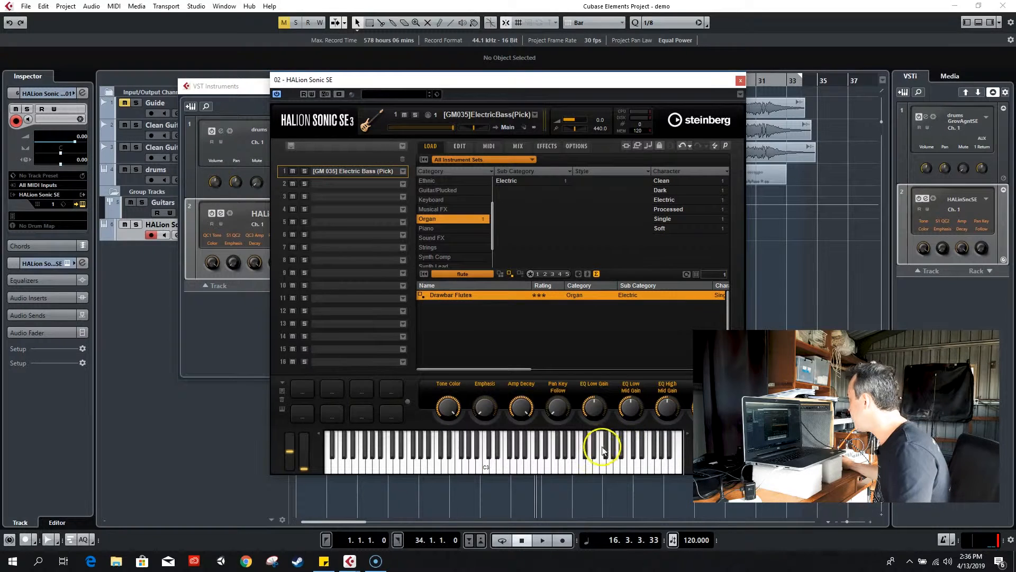
pyautogui.click(740, 81)
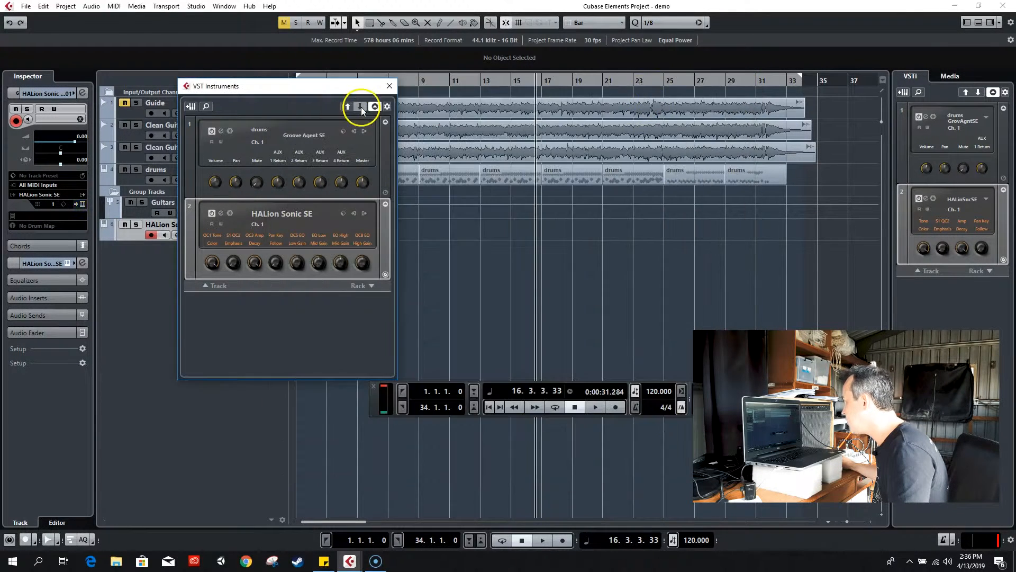
pyautogui.click(388, 84)
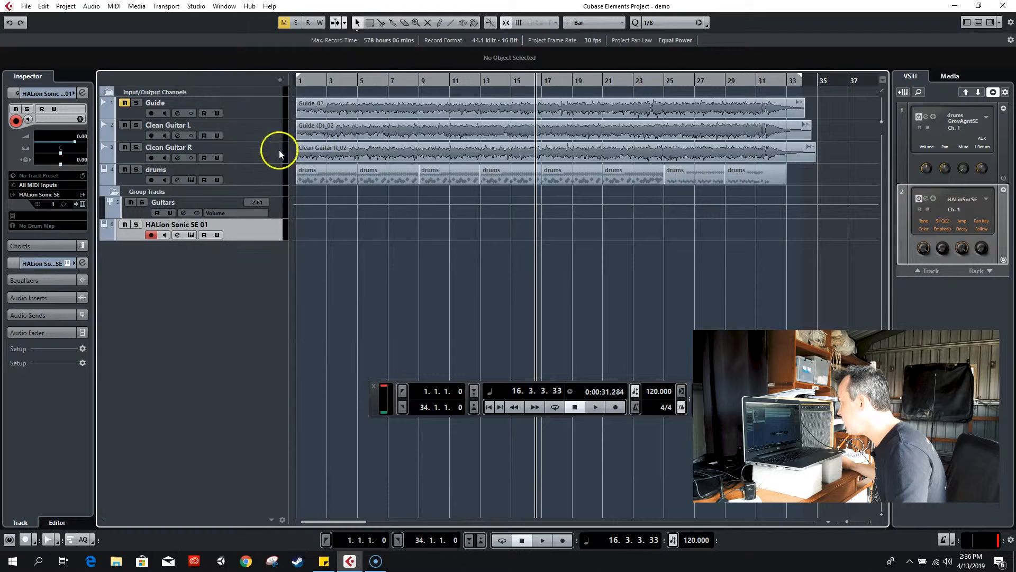
# Step: Rename the HALion Sonic SE track as Bass and move it above the drums track
pyautogui.doubleClick(180, 225)
pyautogui.write('B')
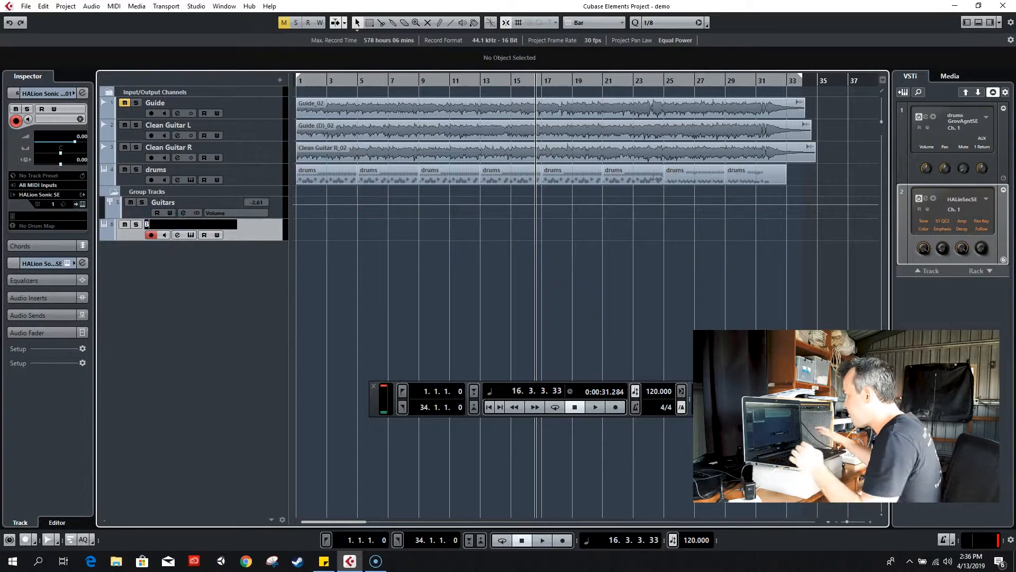
pyautogui.write('ass')
pyautogui.press('Return')
pyautogui.click(213, 231)
pyautogui.moveTo(244, 232); pyautogui.dragTo(262, 176)
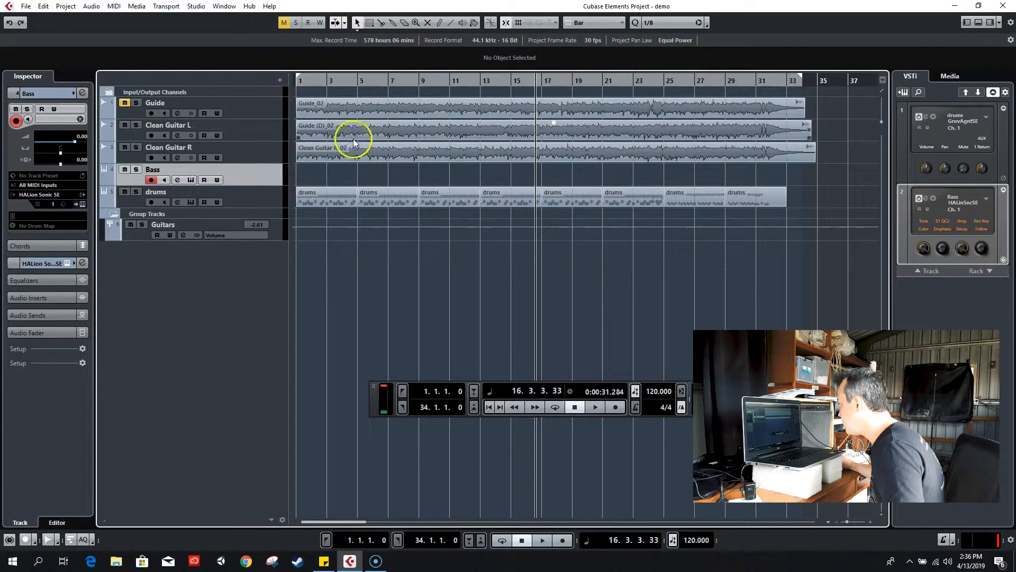
# Step: Return the song to the start and draw an empty four-bar part on the Bass track from bar 1 to bar 5
pyautogui.click(488, 407)
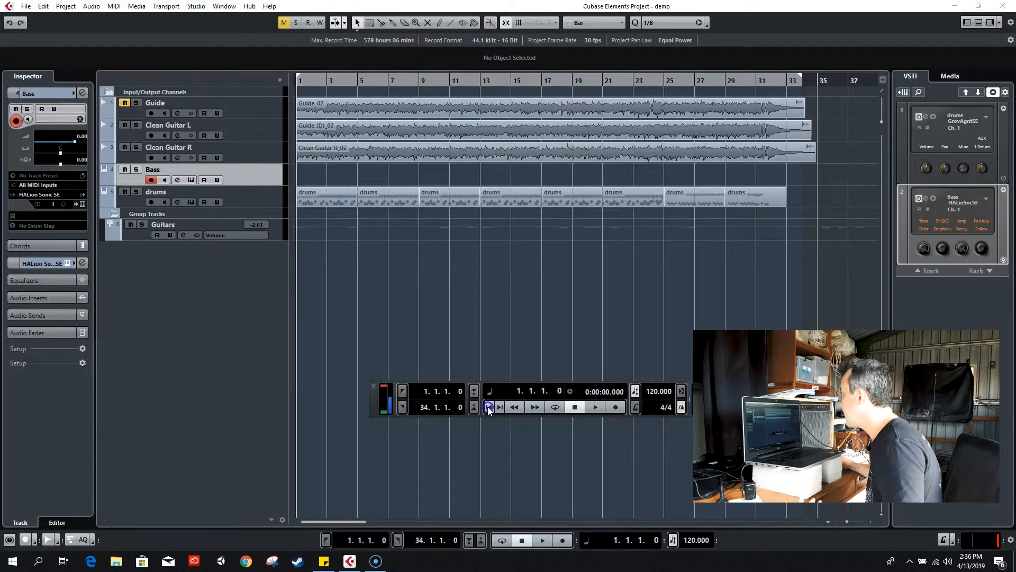
pyautogui.click(442, 23)
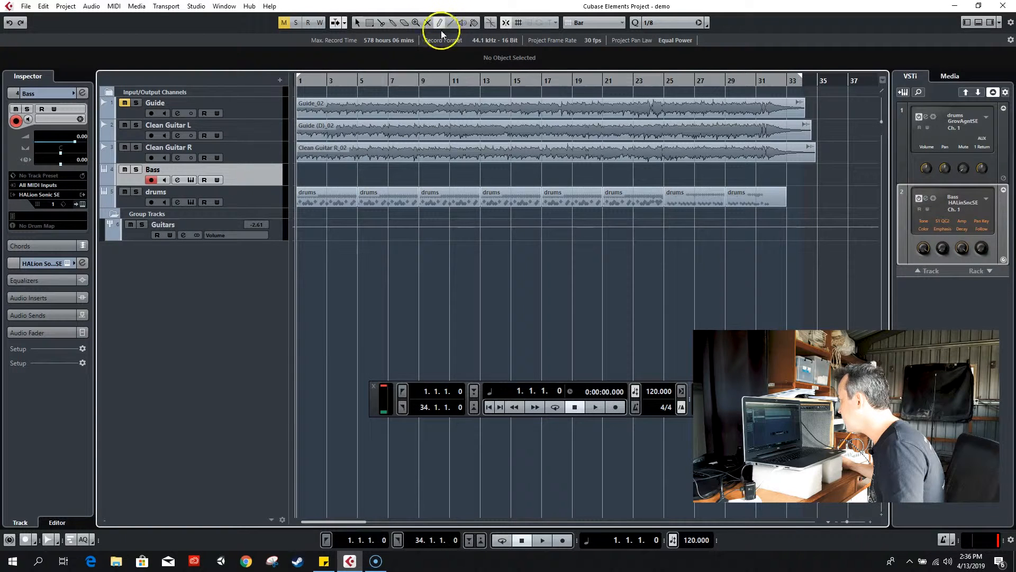
pyautogui.moveTo(295, 167); pyautogui.dragTo(357, 170)
pyautogui.click(355, 24)
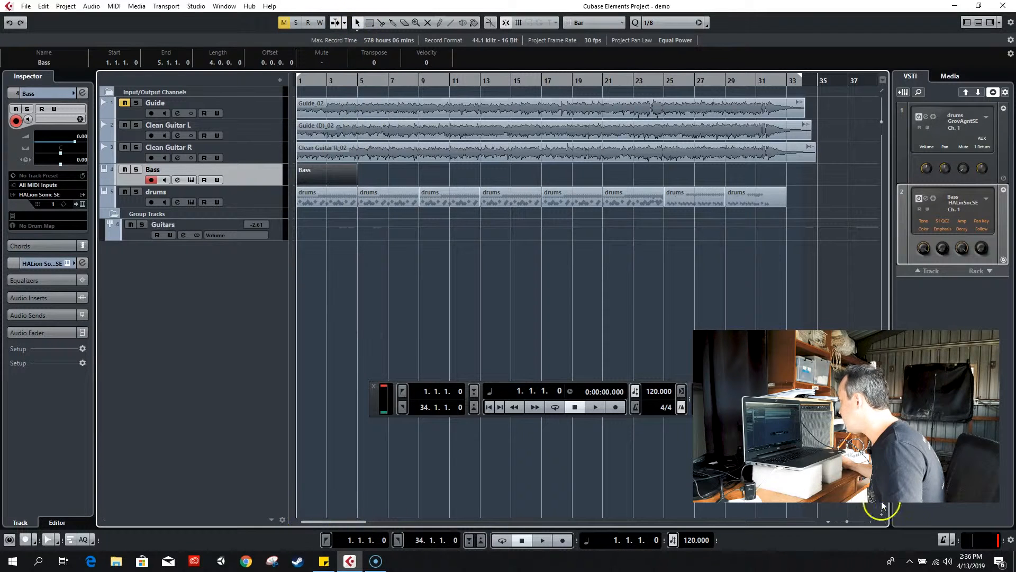
# Step: Open the Bass part in a full-size Key Editor window and hide the floating transport
pyautogui.moveTo(324, 79); pyautogui.dragTo(329, 97)
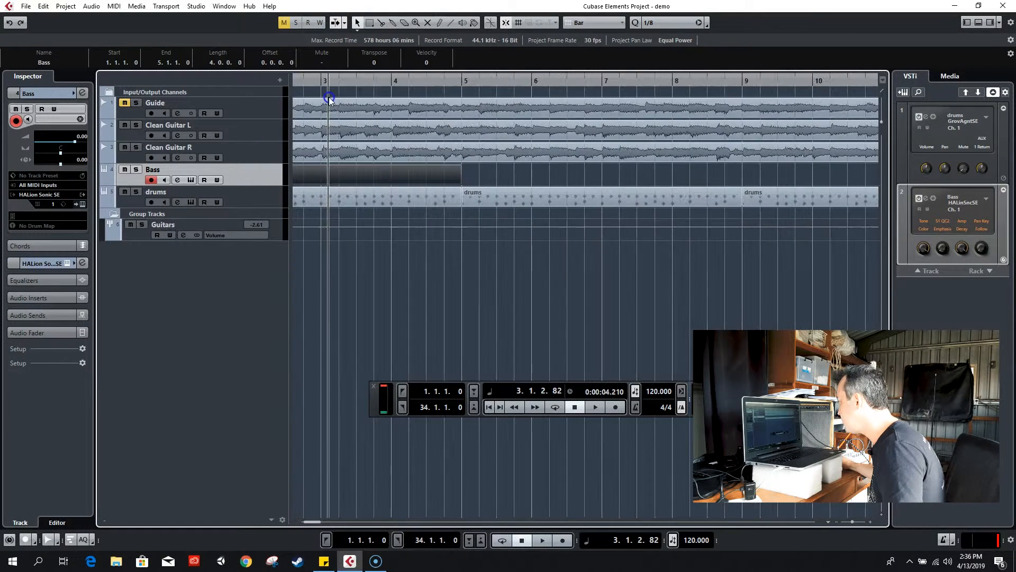
pyautogui.moveTo(315, 522); pyautogui.dragTo(309, 522)
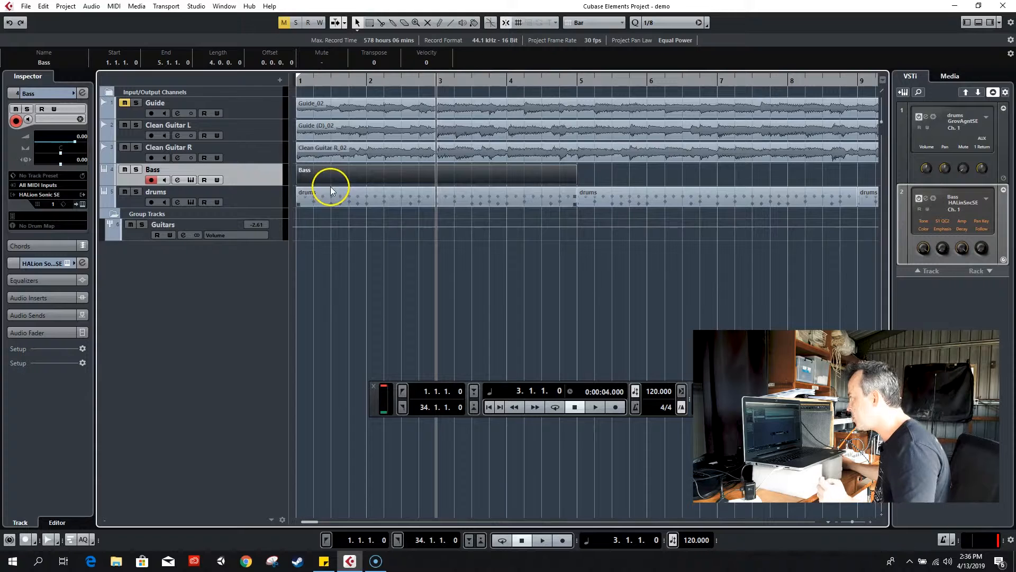
pyautogui.doubleClick(331, 173)
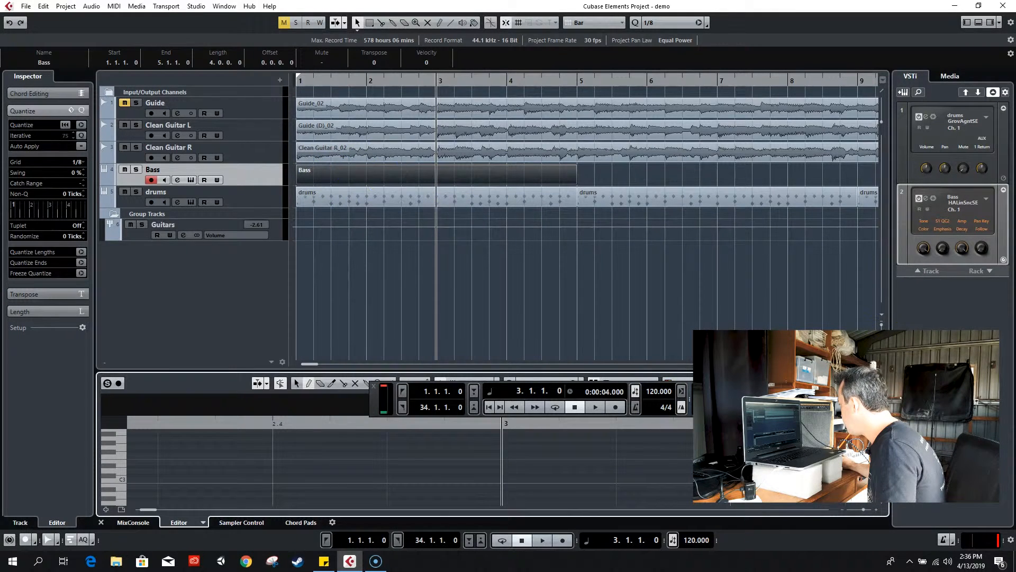
pyautogui.click(869, 383)
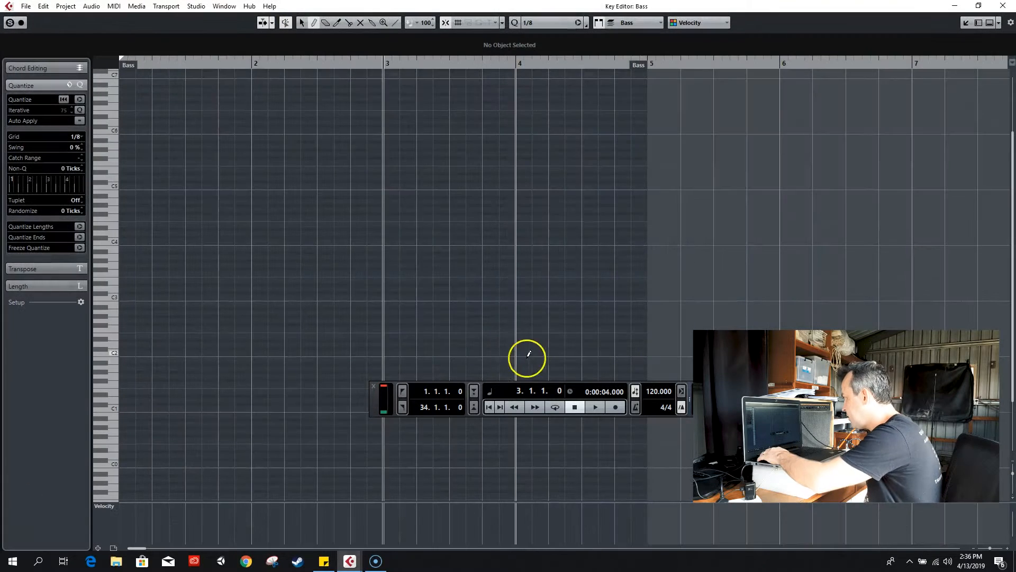
pyautogui.click(374, 386)
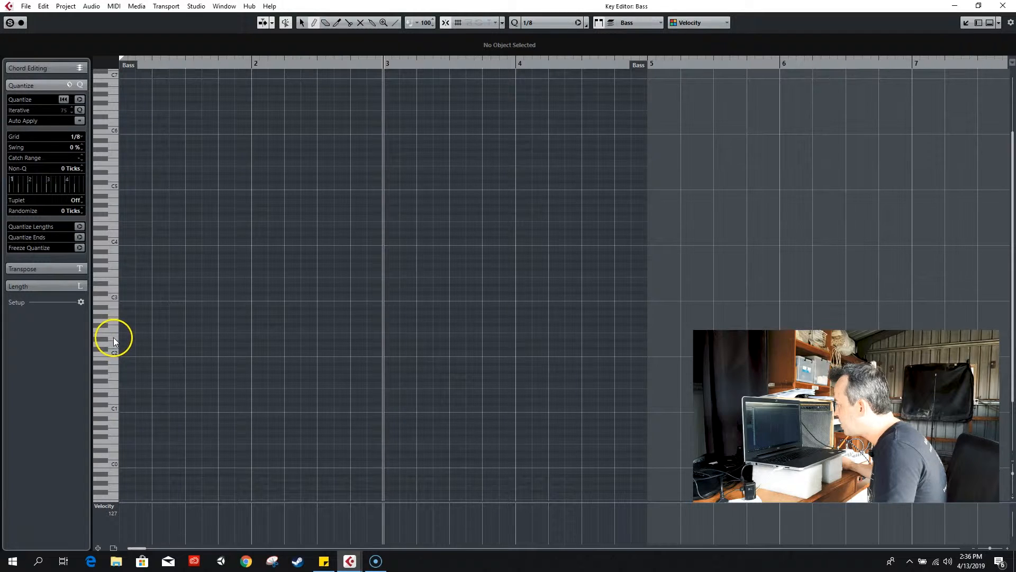
# Step: Bring the bass octaves into view and play the song from bar 1 to hear the rhythm
pyautogui.scroll(-3, 112, 394)
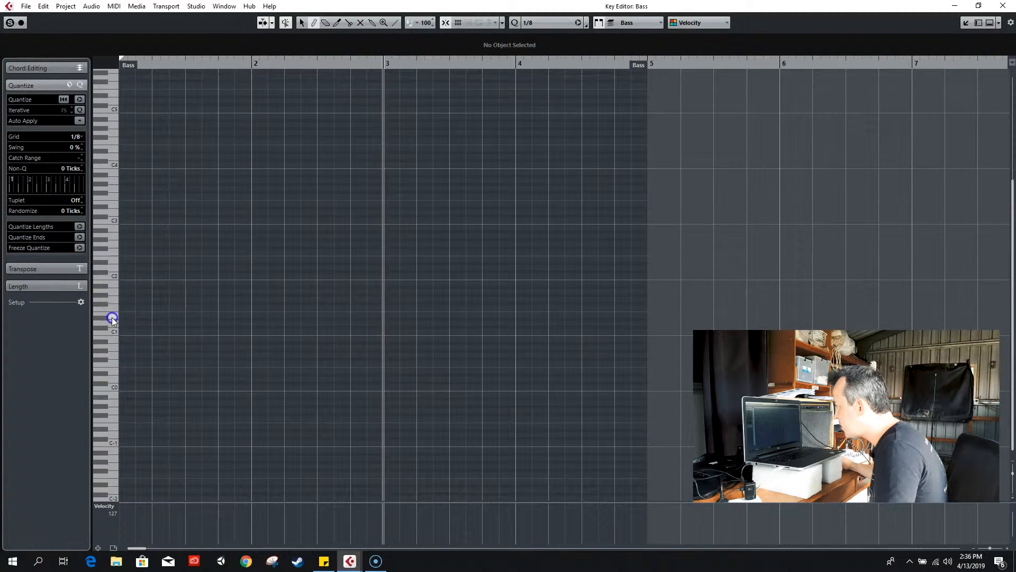
pyautogui.click(156, 69)
pyautogui.hotkey('ctrl', 'z')
pyautogui.click(122, 61)
pyautogui.press('space')
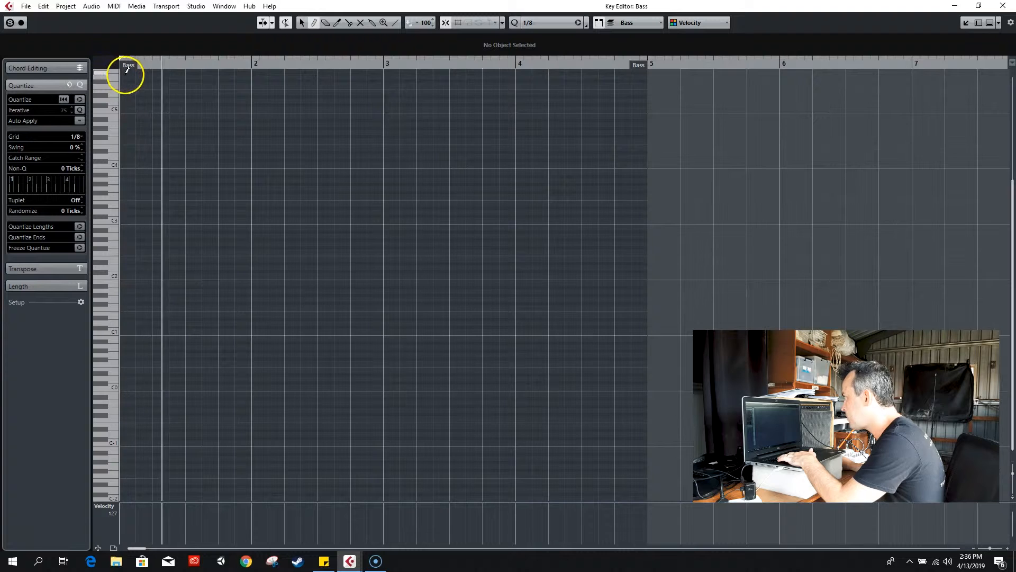
pyautogui.press('space')
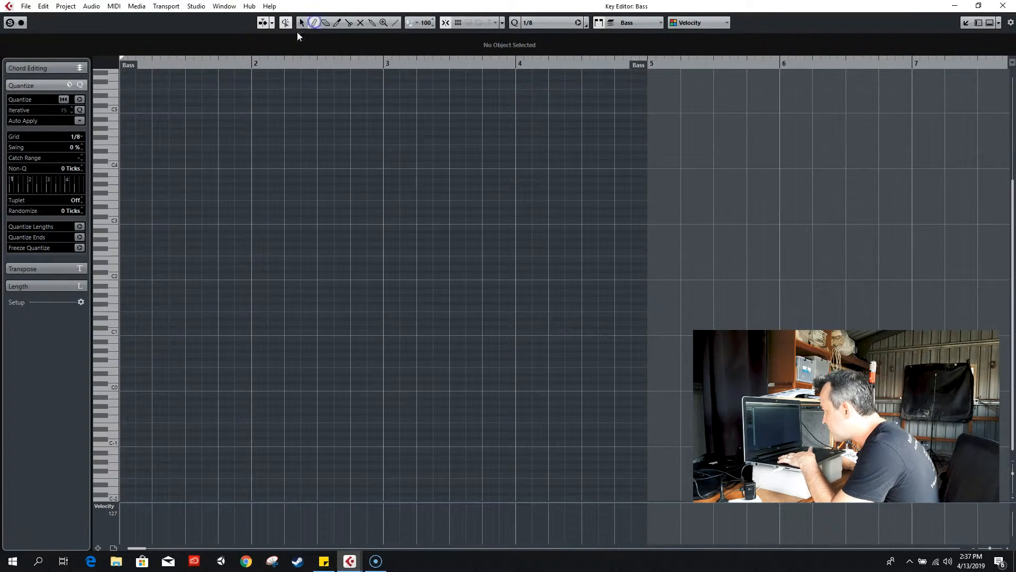
# Step: Draw E1 notes in bar 1: a two-beat note from beat 1, then eighth notes at 1.3.1 and 1.3.3
pyautogui.click(122, 315)
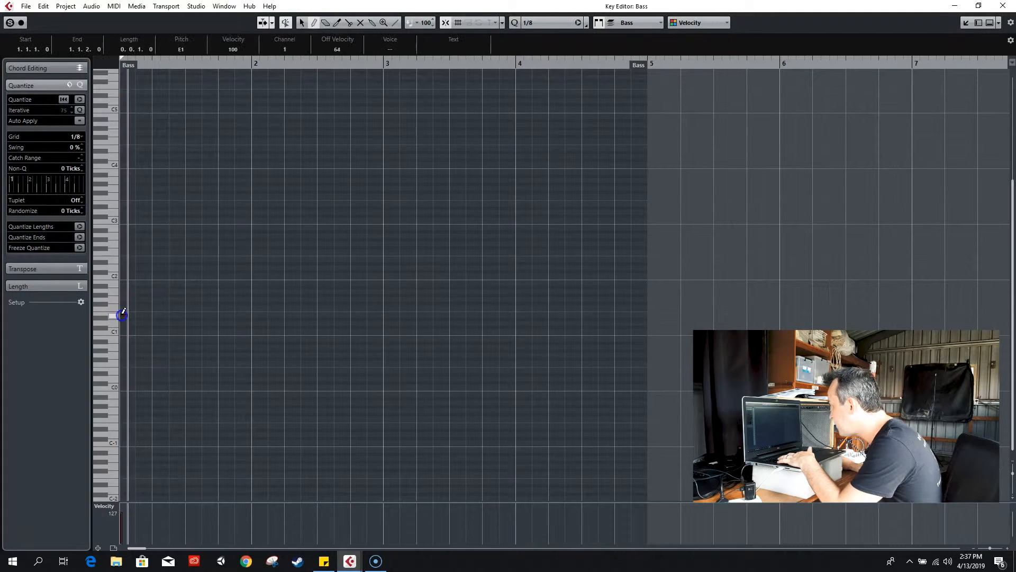
pyautogui.moveTo(121, 315)
pyautogui.mouseDown()
pyautogui.moveTo(249, 313)
pyautogui.moveTo(170, 313)
pyautogui.moveTo(185, 311)
pyautogui.mouseUp()
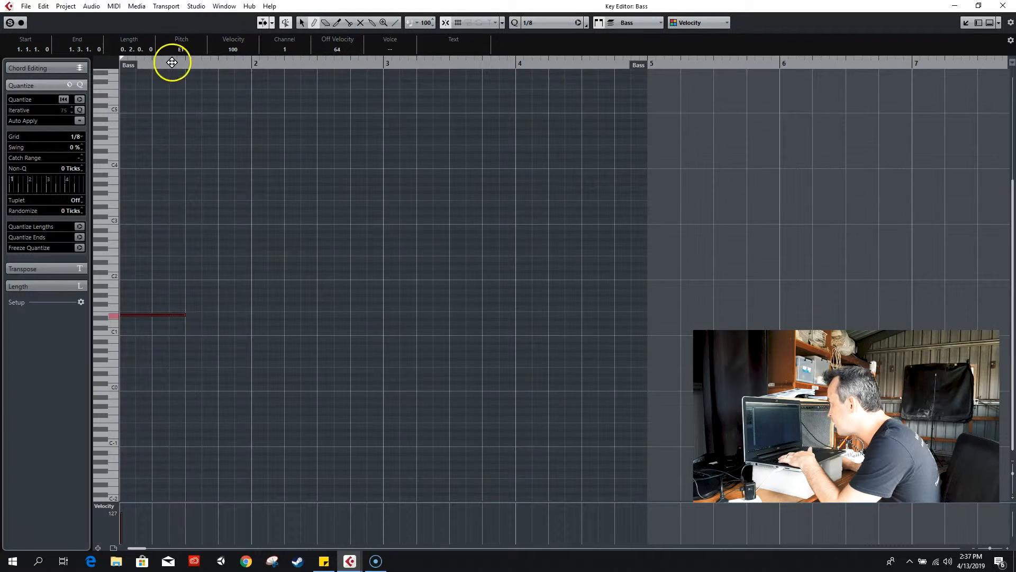
pyautogui.press('space')
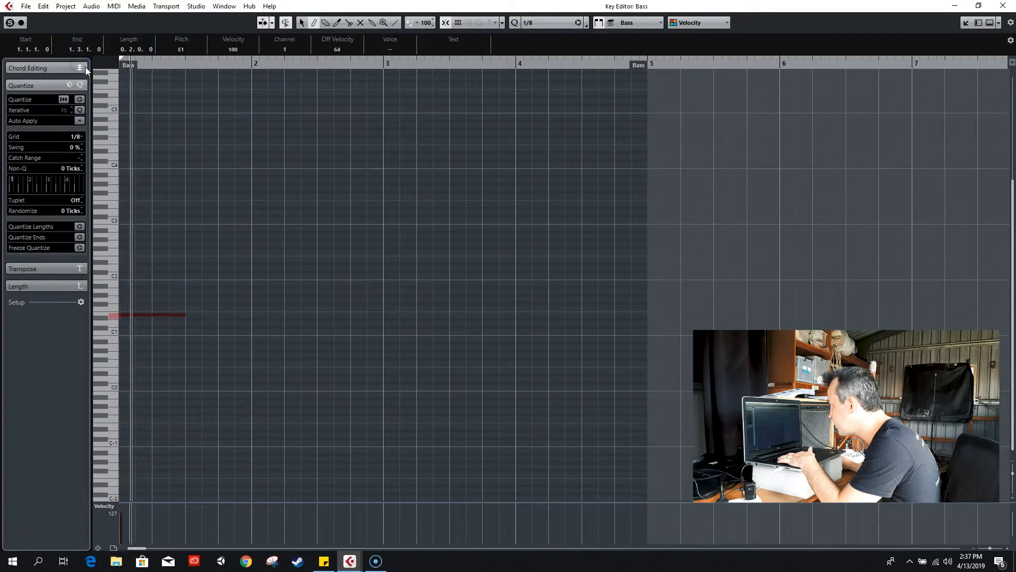
pyautogui.click(194, 311)
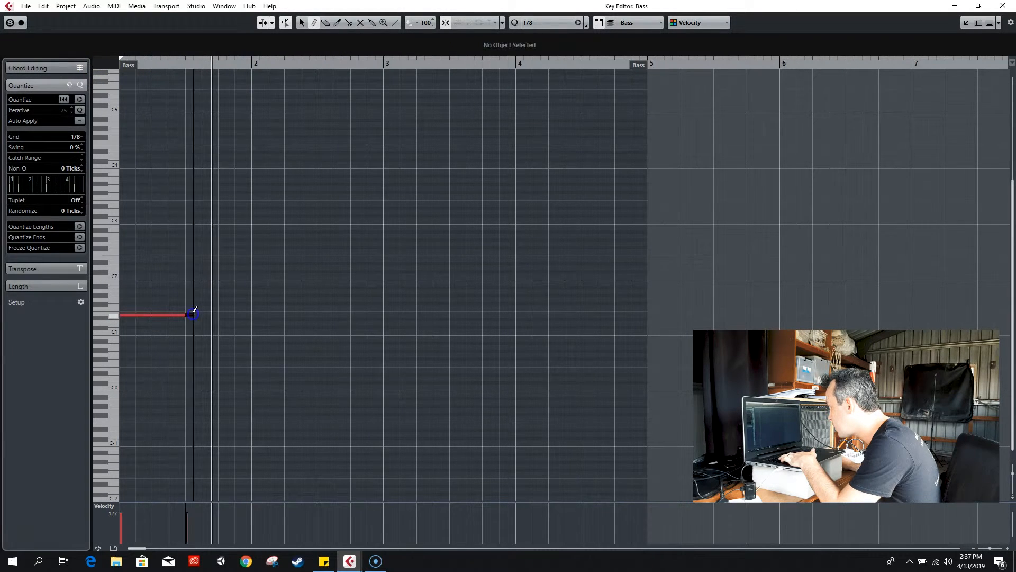
pyautogui.click(205, 313)
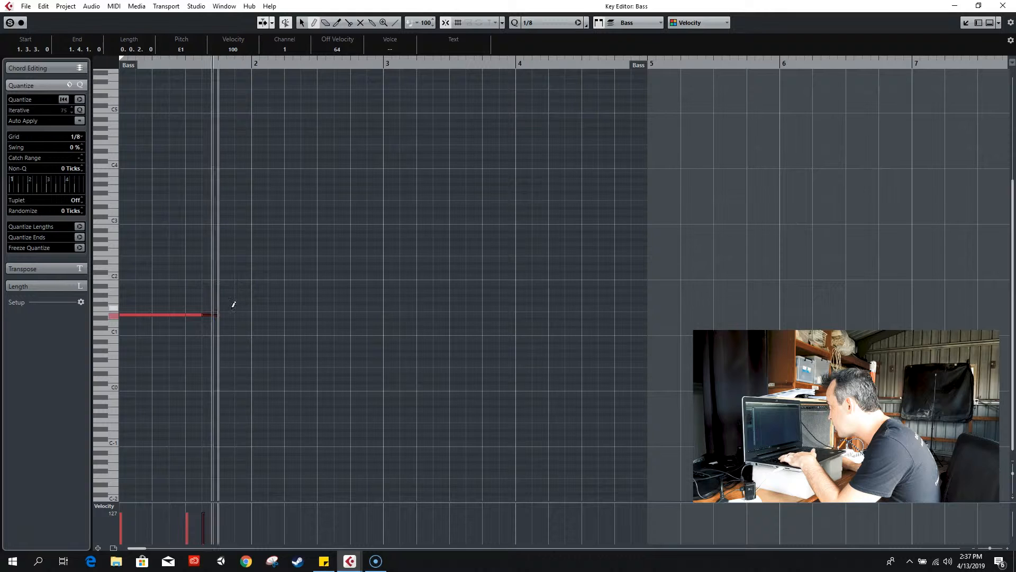
# Step: Lengthen the last E1 note to the end of bar 1 and play the bar back
pyautogui.click(302, 22)
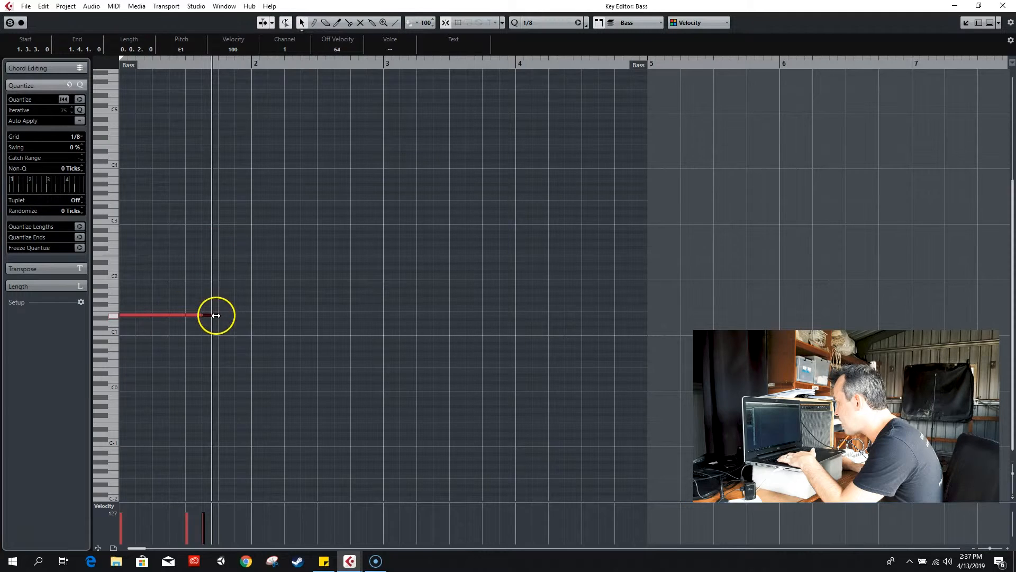
pyautogui.moveTo(219, 315); pyautogui.dragTo(251, 324)
pyautogui.click(166, 280)
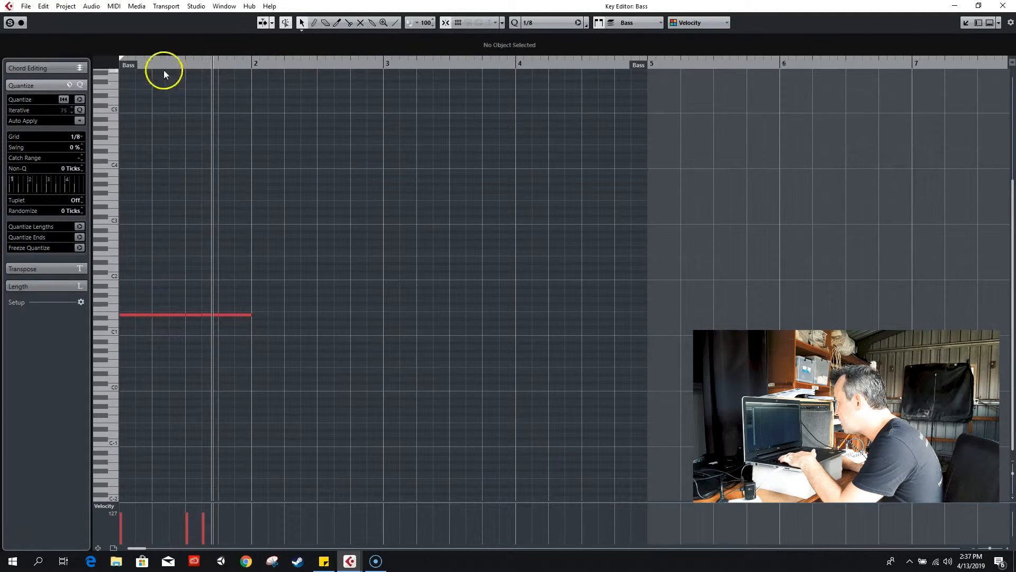
pyautogui.click(132, 78)
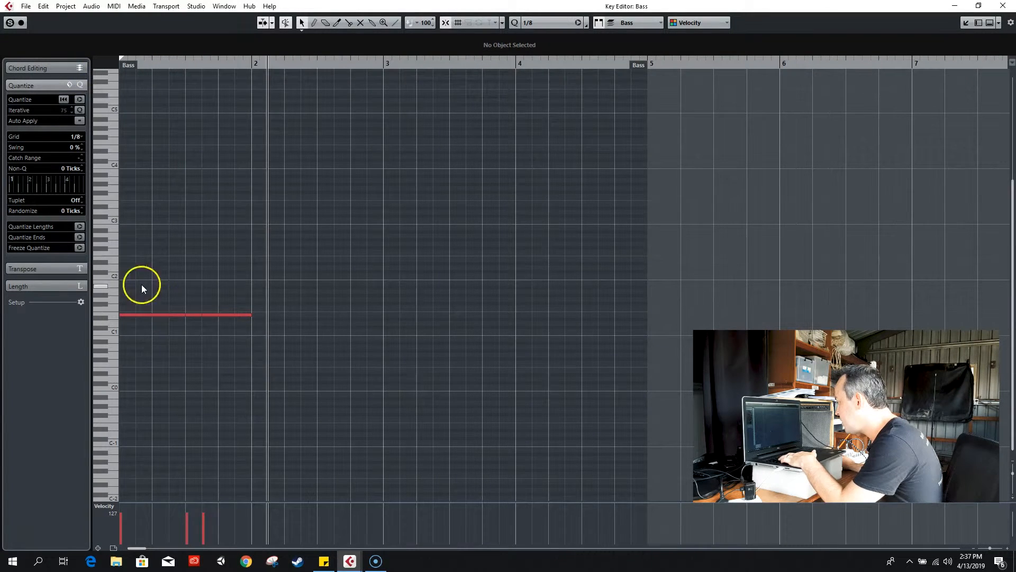
# Step: Duplicate the three bar 1 notes into bar 2 and lower the copies to D1
pyautogui.moveTo(142, 288); pyautogui.dragTo(380, 364)
pyautogui.hotkey('alt', 'd')
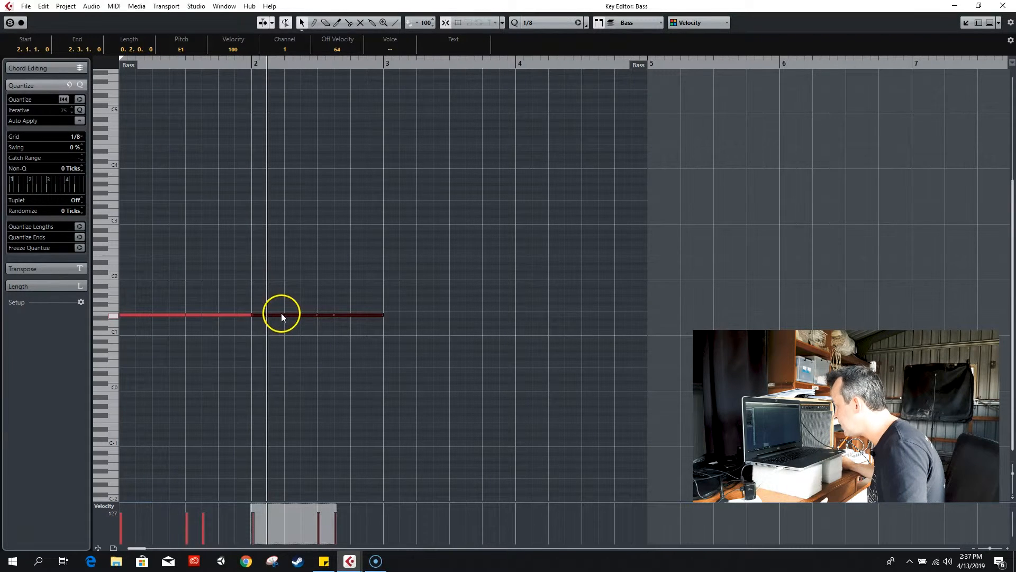
pyautogui.moveTo(281, 313); pyautogui.dragTo(281, 327)
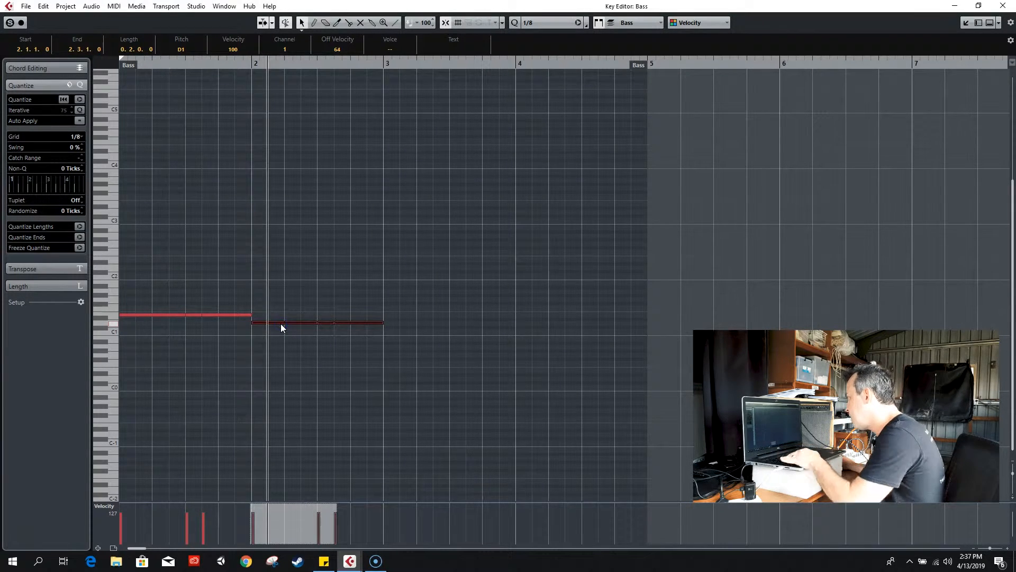
# Step: Duplicate the note pattern into bars 3 and 4, lowering bar 3 to C1 and bar 4 to G0
pyautogui.hotkey('alt', 'd')
pyautogui.moveTo(417, 326); pyautogui.dragTo(417, 330)
pyautogui.hotkey('alt', 'd')
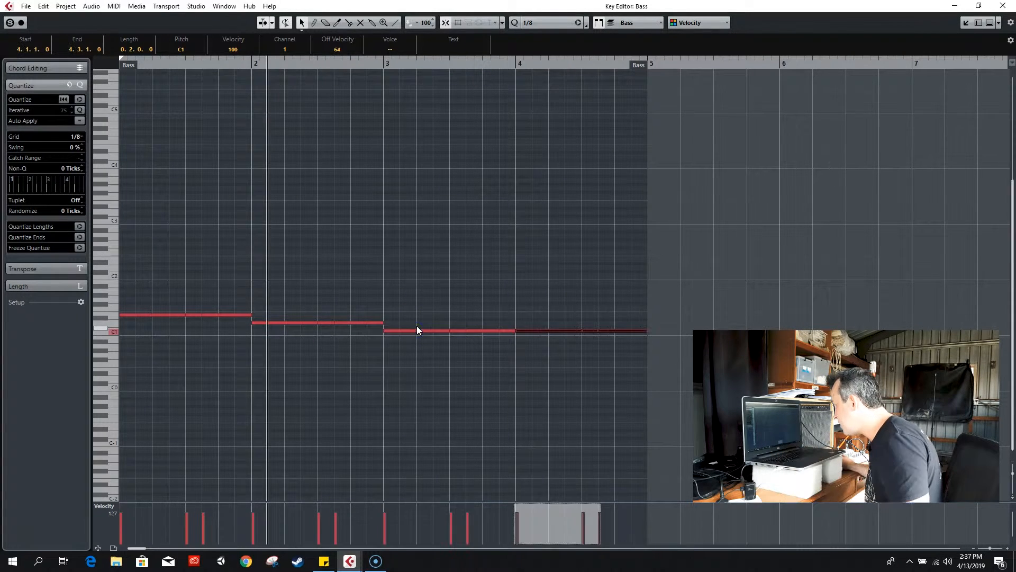
pyautogui.click(545, 336)
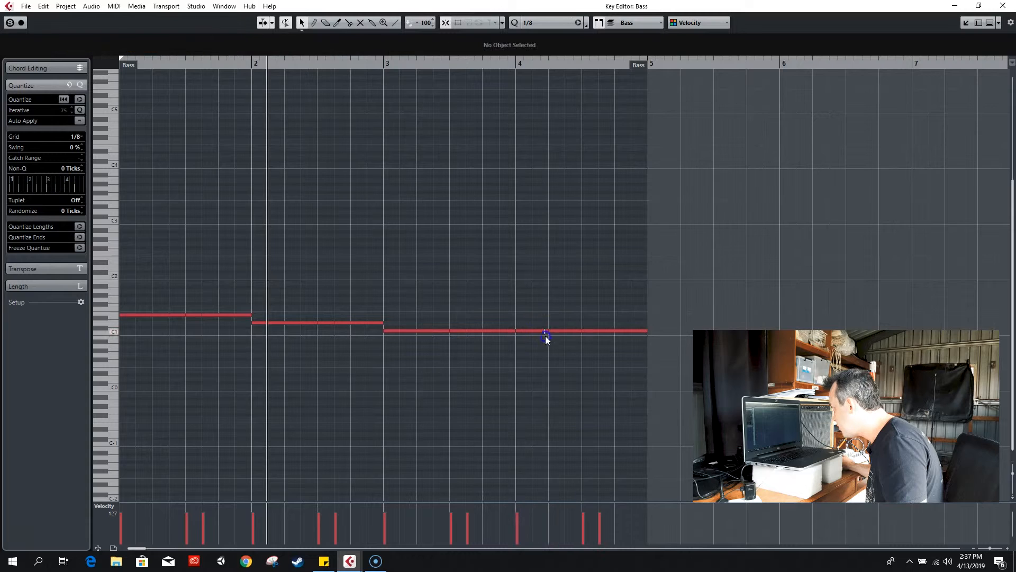
pyautogui.moveTo(533, 318); pyautogui.dragTo(547, 353)
# Step: Play the four-bar bass line from the start of the song
pyautogui.moveTo(291, 61); pyautogui.dragTo(81, 77)
pyautogui.press('space')
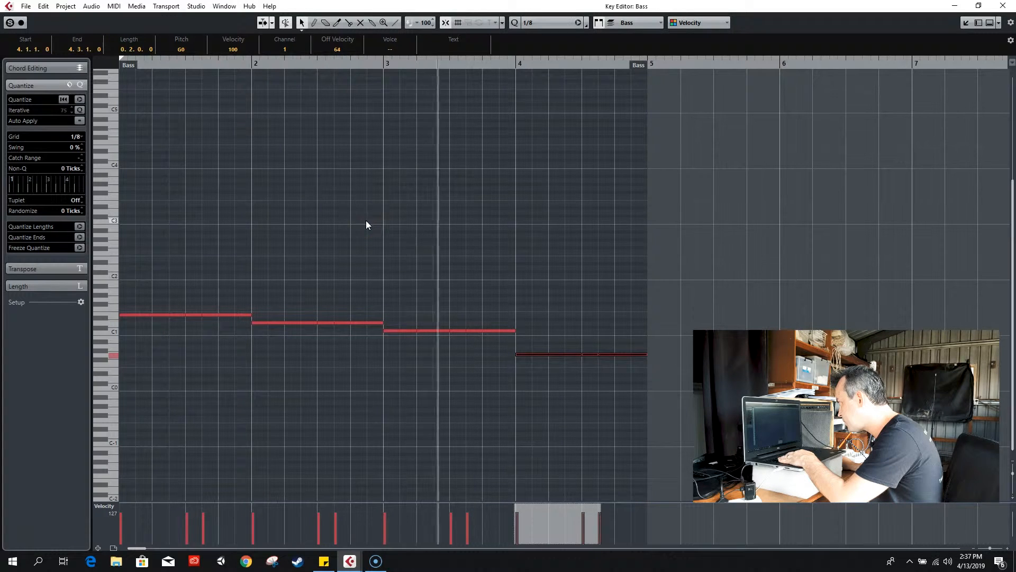
pyautogui.click(420, 219)
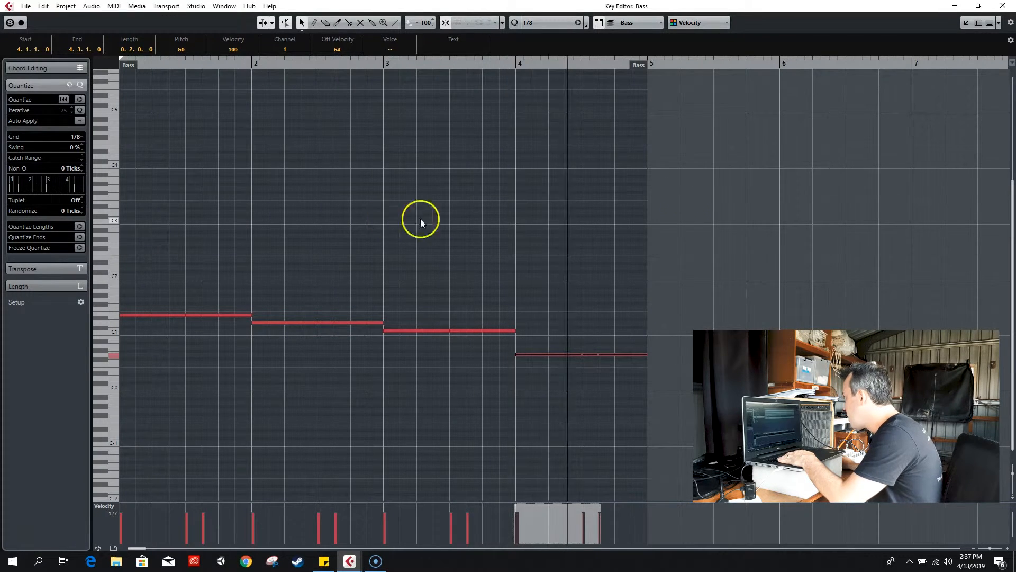
# Step: Return from the Key Editor to the project window and select the Bass part
pyautogui.click(979, 5)
pyautogui.click(479, 248)
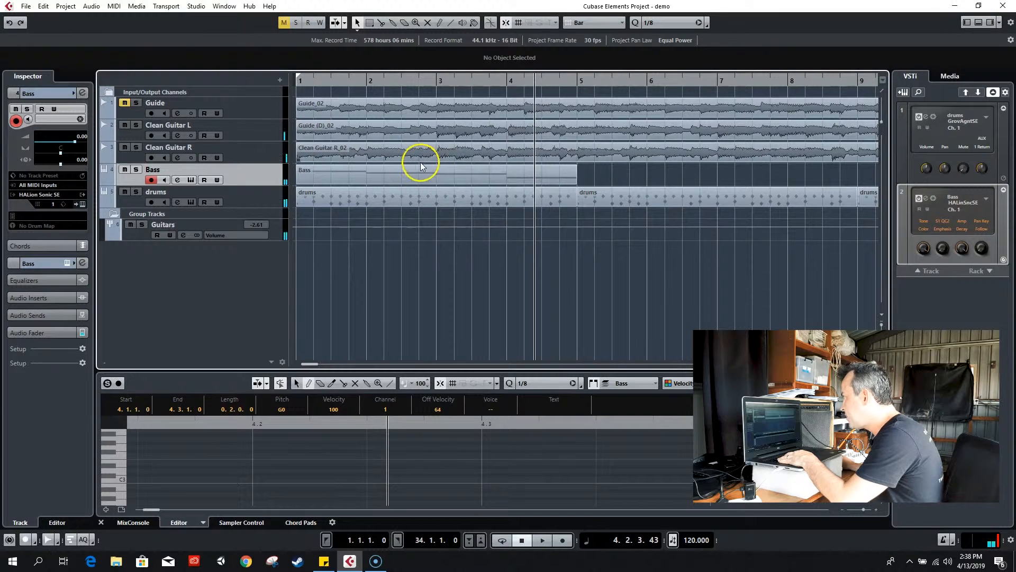
pyautogui.click(361, 175)
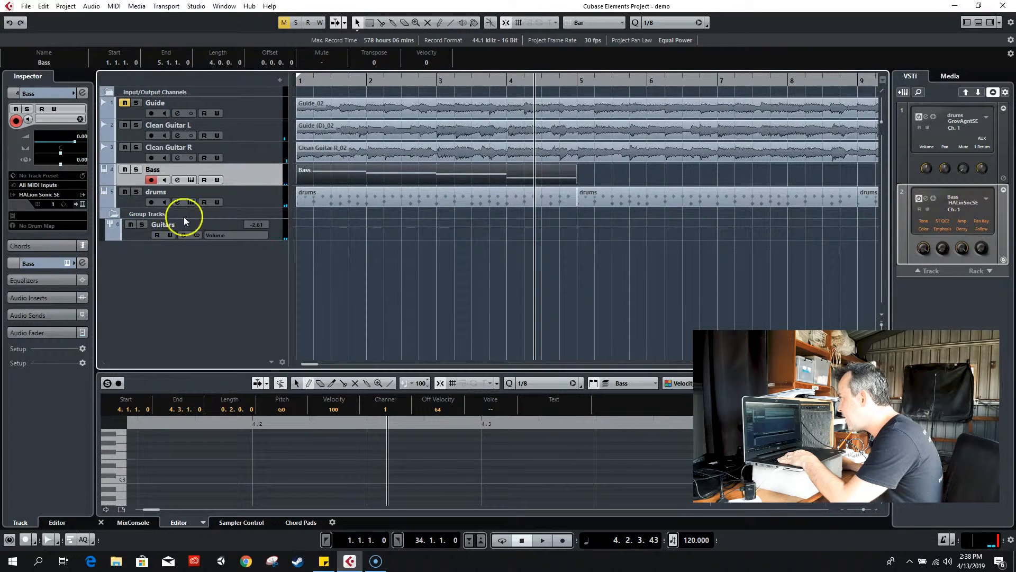
# Step: Open Groove Agent SE for the drums track and lower the Snare 1 pad's volume to -4.4 dB
pyautogui.click(258, 199)
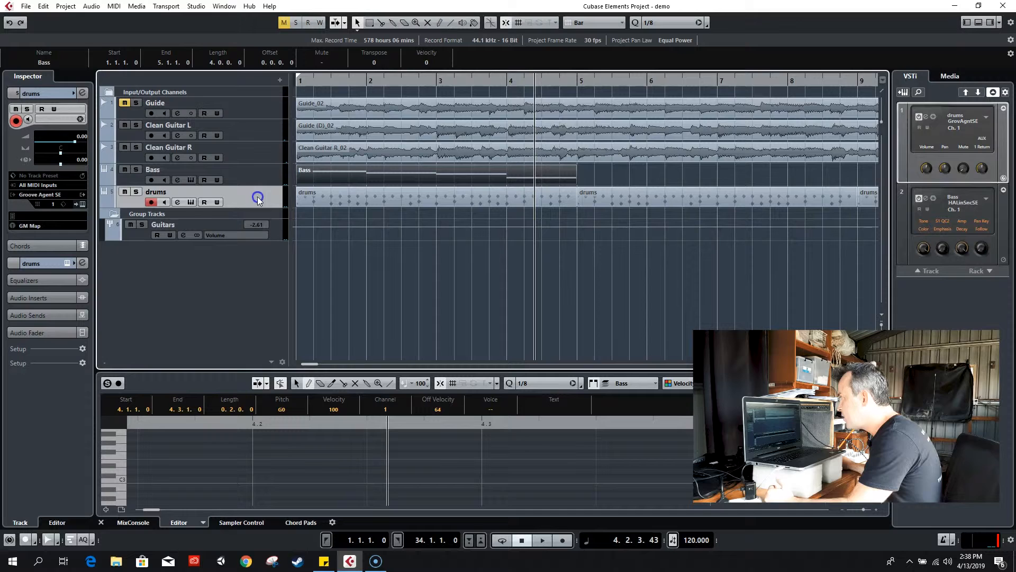
pyautogui.moveTo(105, 206)
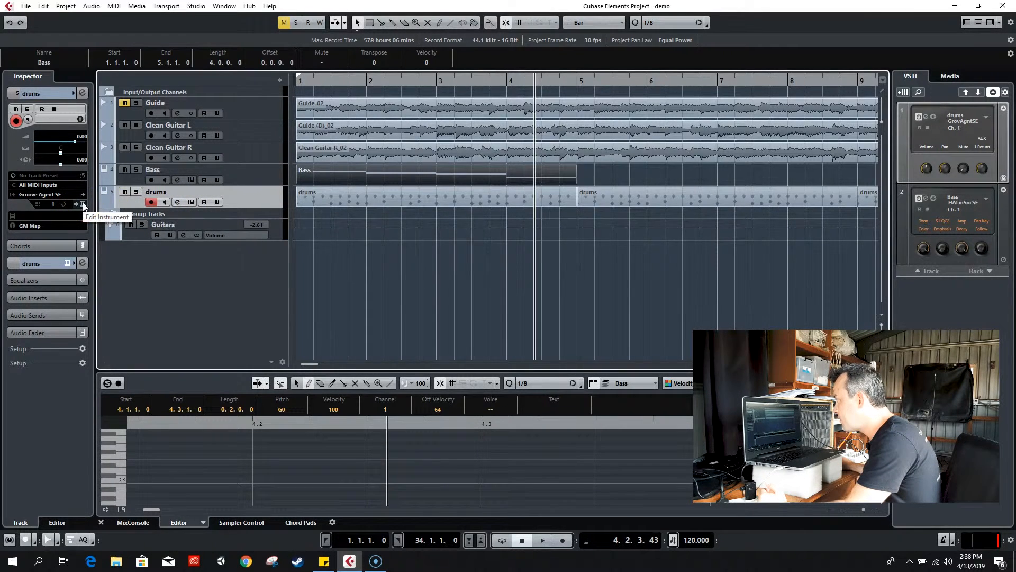
pyautogui.click(82, 204)
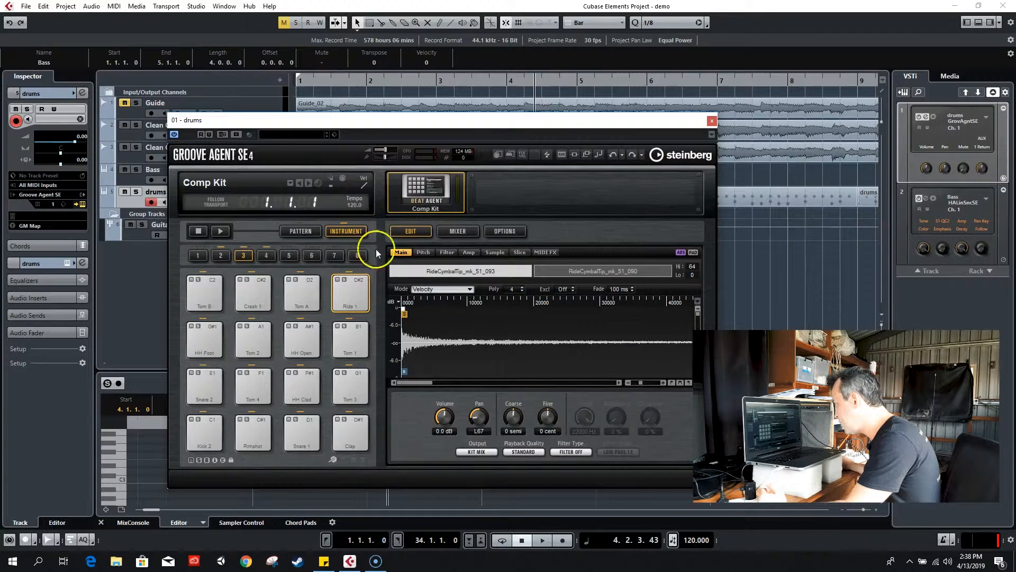
pyautogui.click(311, 430)
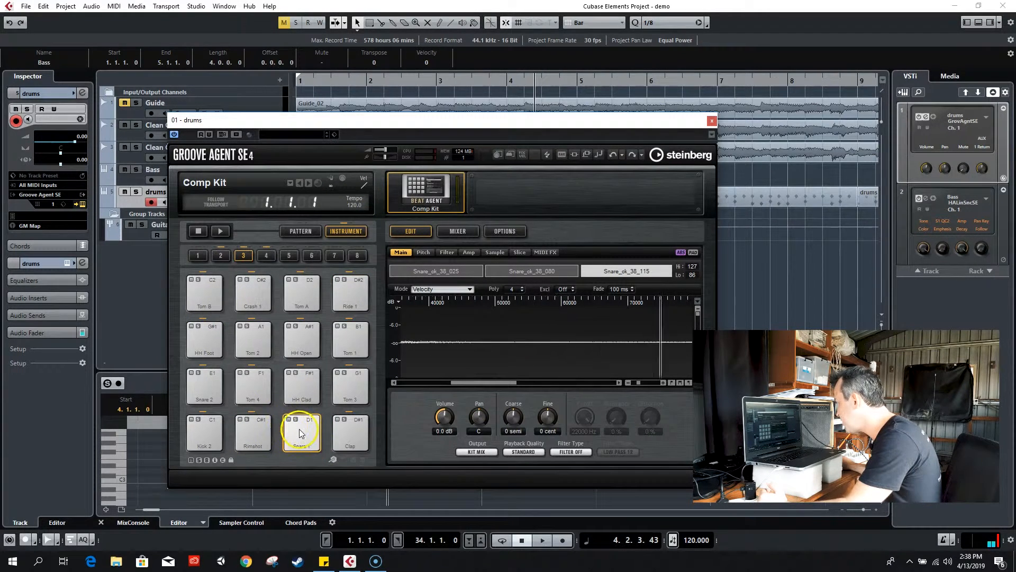
pyautogui.moveTo(444, 416); pyautogui.dragTo(442, 423)
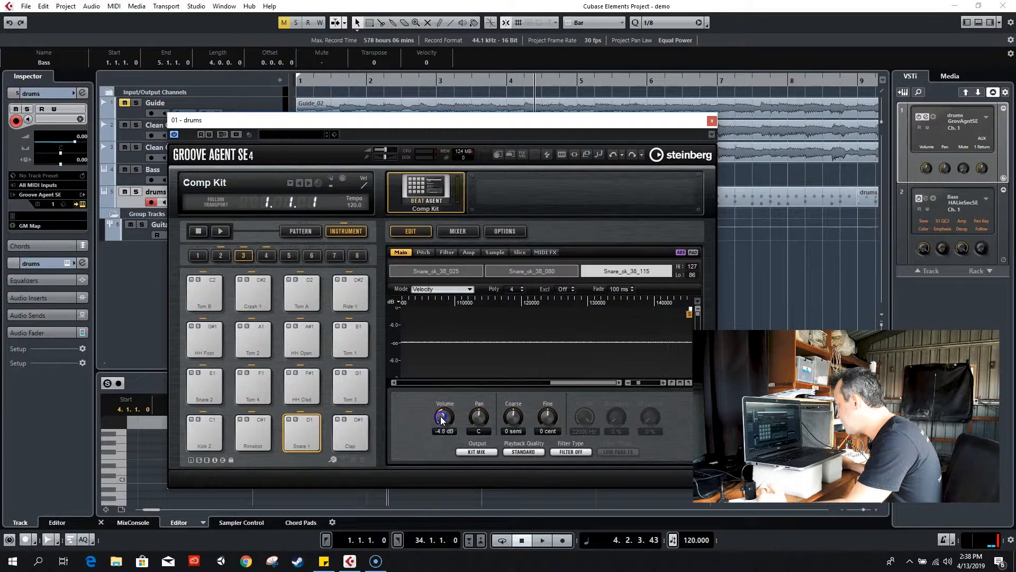
pyautogui.click(314, 430)
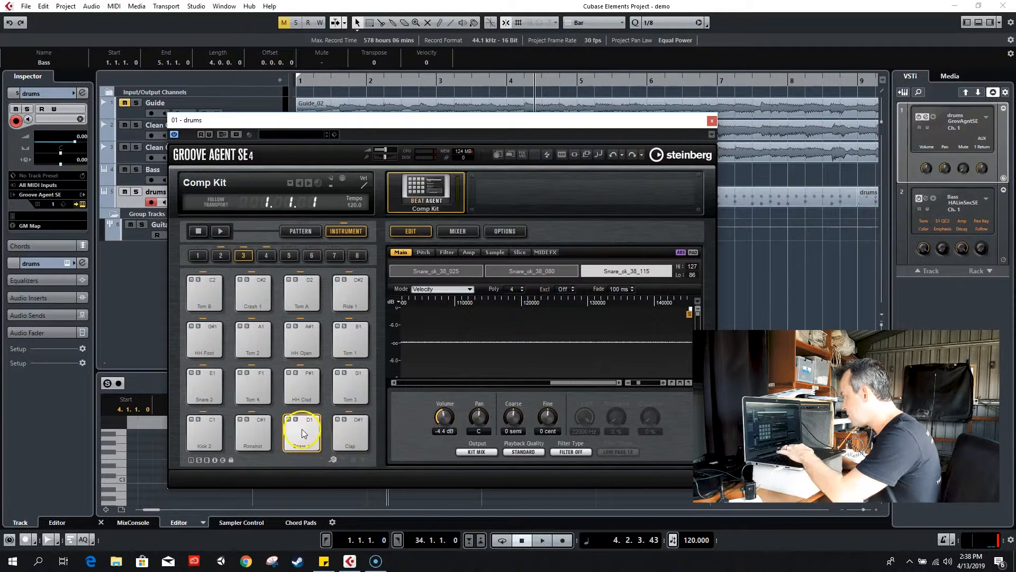
# Step: Lower the Kick 2 pad's volume to -3.3 dB during playback, and close the Groove Agent window
pyautogui.press('space')
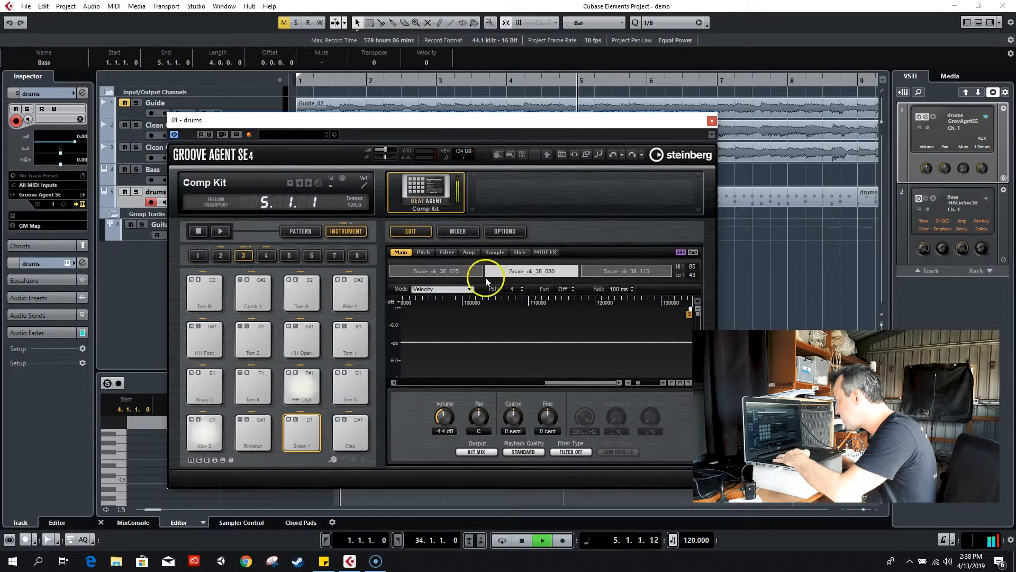
pyautogui.moveTo(452, 416); pyautogui.dragTo(444, 420)
pyautogui.click(201, 435)
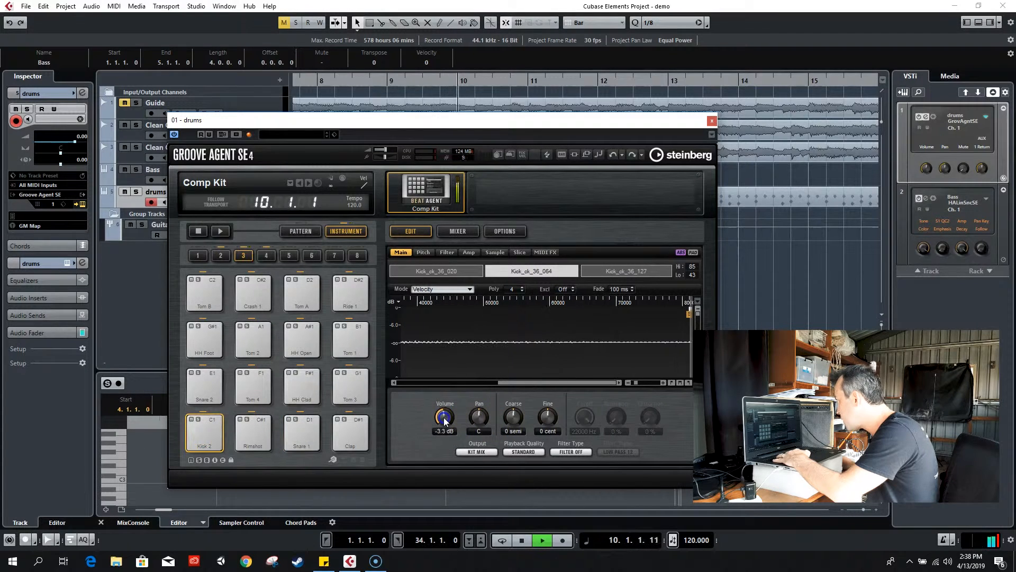
pyautogui.press('space')
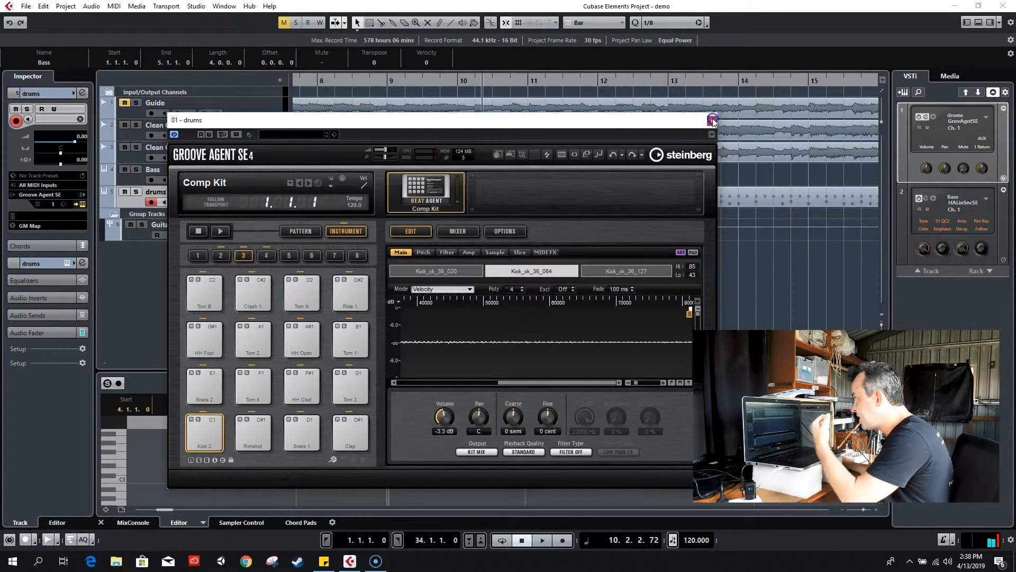
pyautogui.click(713, 121)
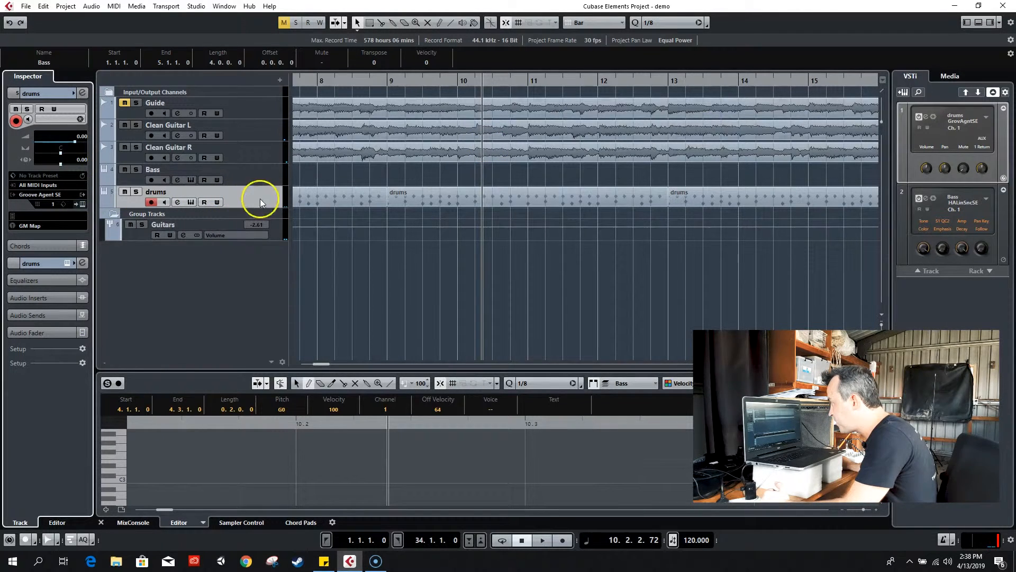
# Step: Lower the drums track's audio fader to -4.02 dB and check the level in playback
pyautogui.click(25, 332)
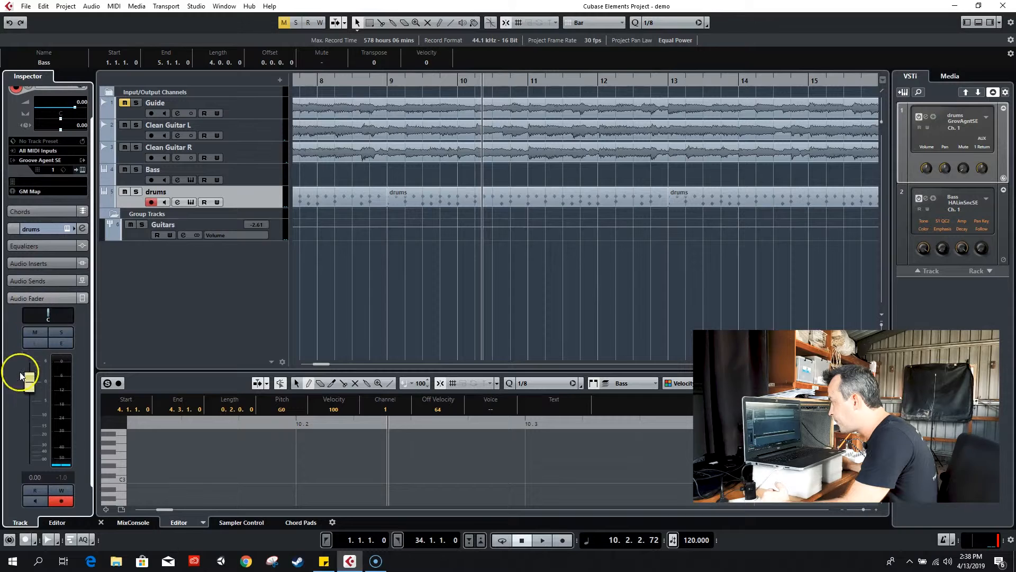
pyautogui.moveTo(27, 376); pyautogui.dragTo(30, 391)
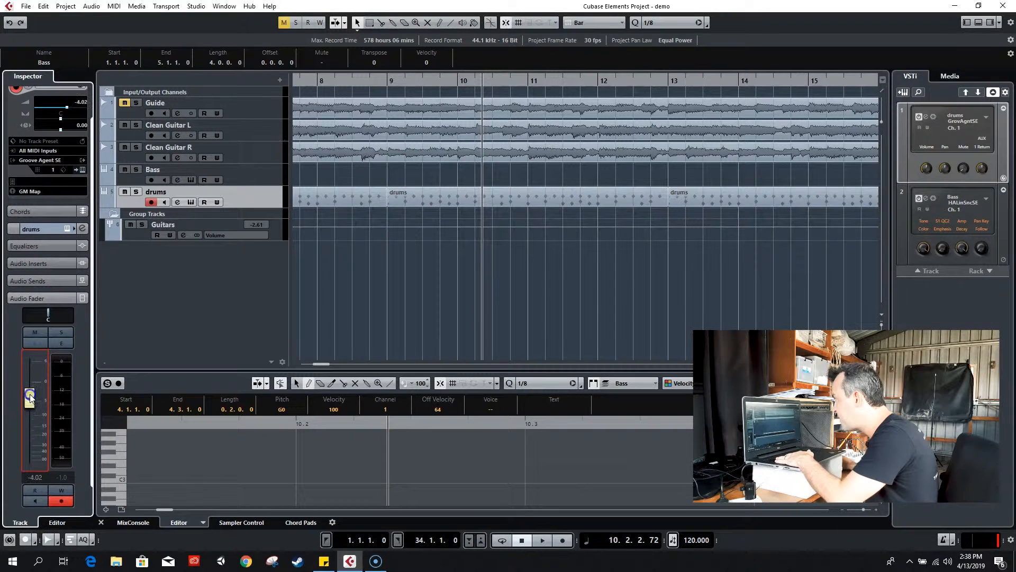
pyautogui.press('space')
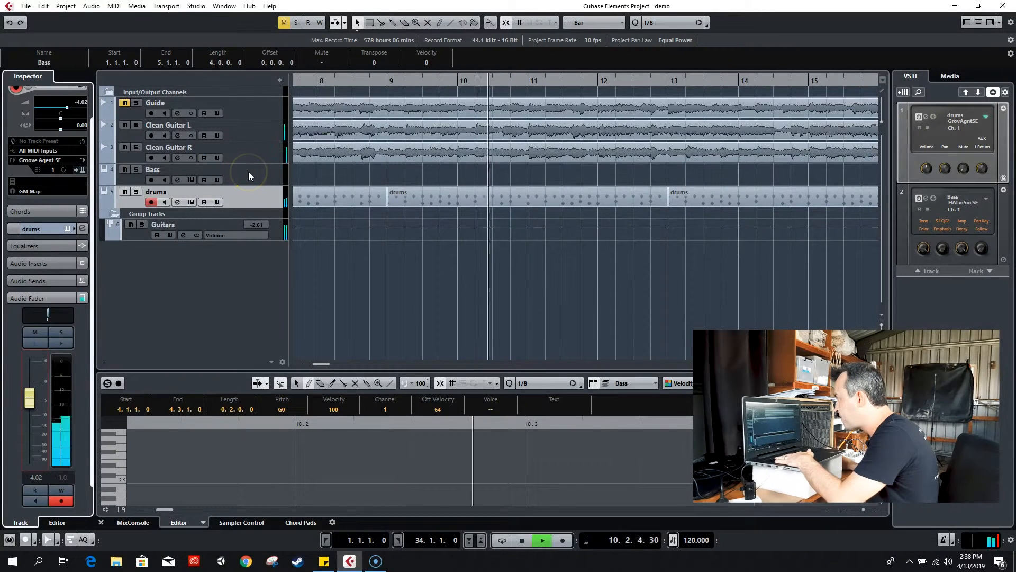
pyautogui.press('space')
# Step: Raise the Bass track's audio fader to 3.30 dB
pyautogui.click(249, 171)
pyautogui.click(140, 170)
pyautogui.click(29, 380)
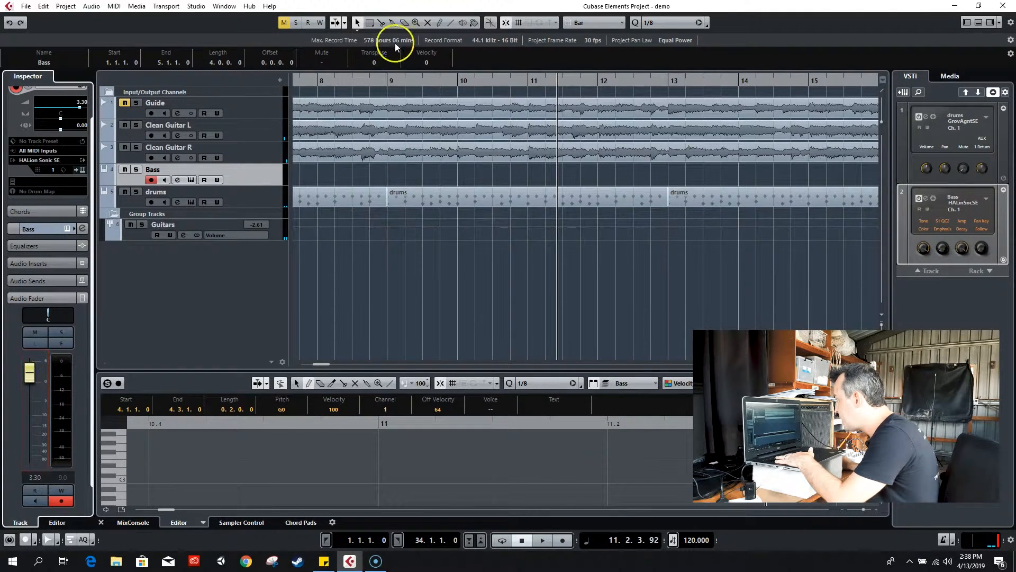
# Step: Show the floating transport, play the song from the start, and close the lower editor zone
pyautogui.press('F2')
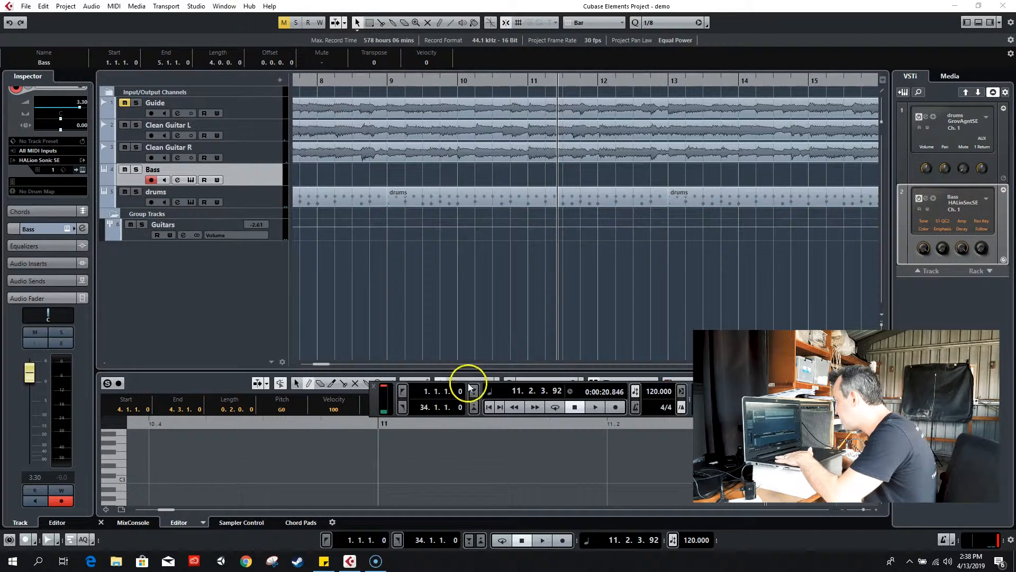
pyautogui.click(489, 407)
pyautogui.press('space')
pyautogui.click(101, 523)
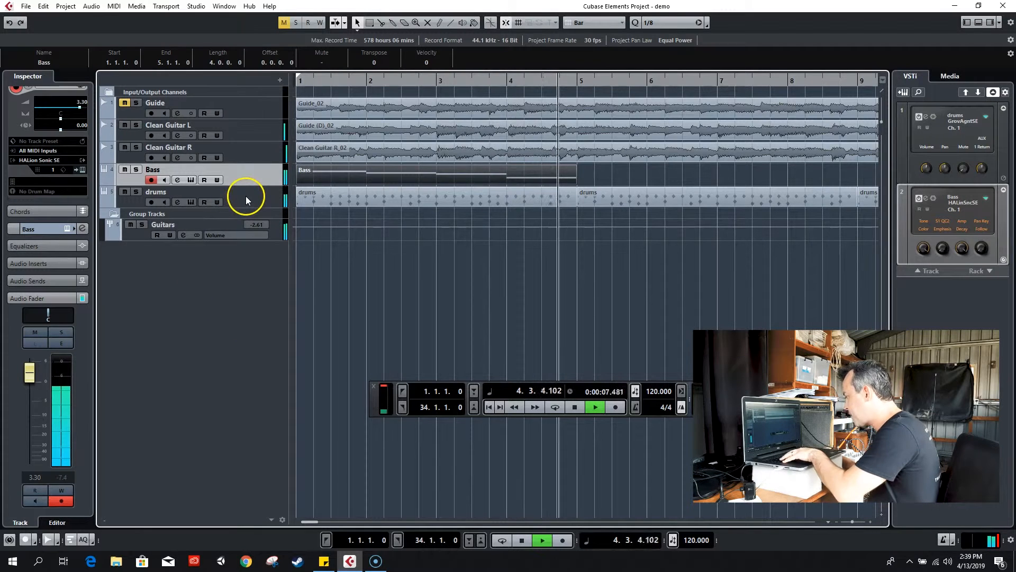
# Step: Repeat the four-bar Bass part back to back from bar 5 up to bar 25, checking it during playback
pyautogui.hotkey('ctrl', 'd')
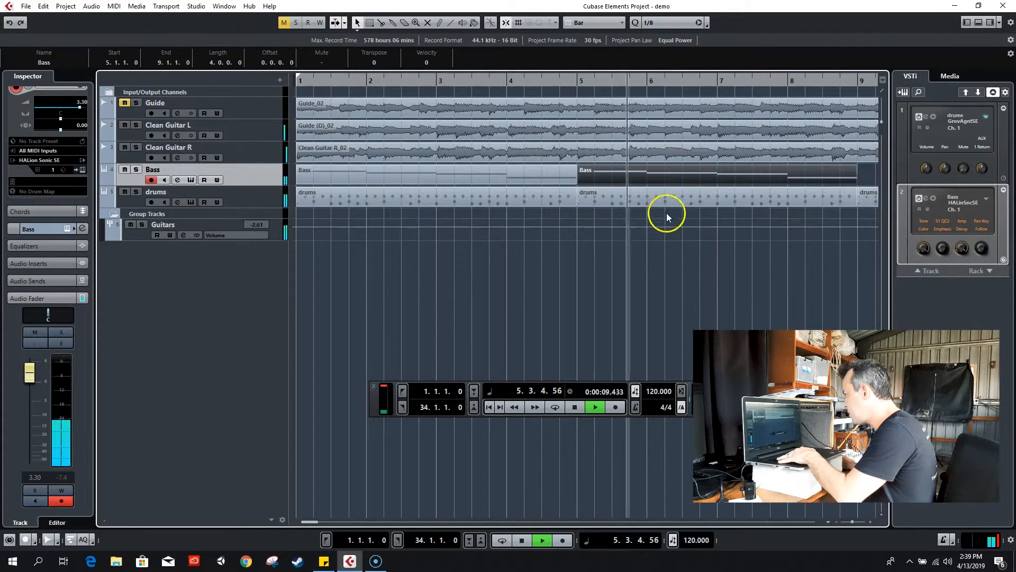
pyautogui.press('space')
pyautogui.moveTo(316, 519); pyautogui.dragTo(318, 522)
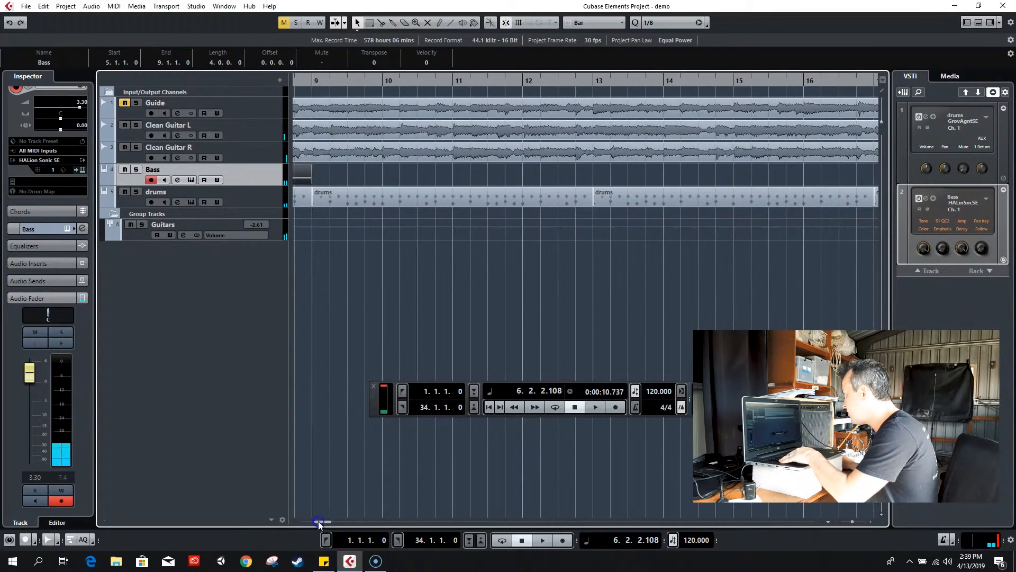
pyautogui.moveTo(408, 79); pyautogui.dragTo(409, 64)
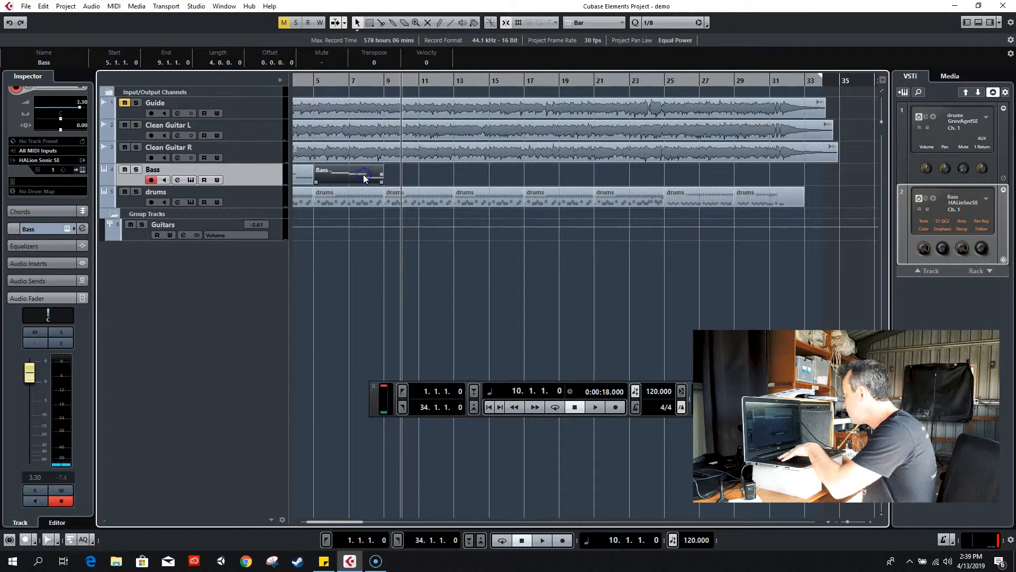
pyautogui.hotkey('ctrl', 'd')
pyautogui.hotkey('ctrl', 'd')
pyautogui.click(527, 82)
pyautogui.press('space')
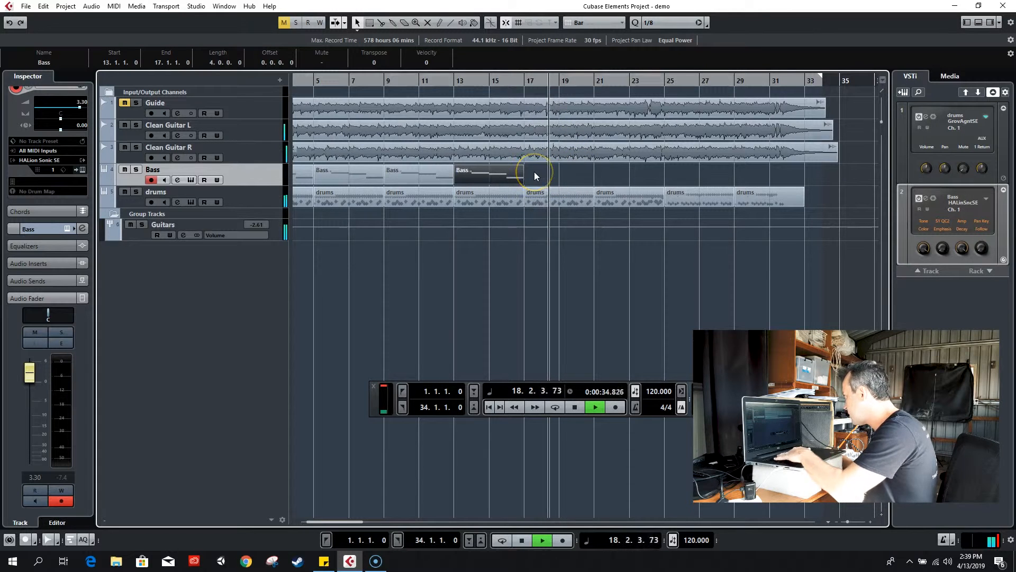
pyautogui.hotkey('ctrl', 'd')
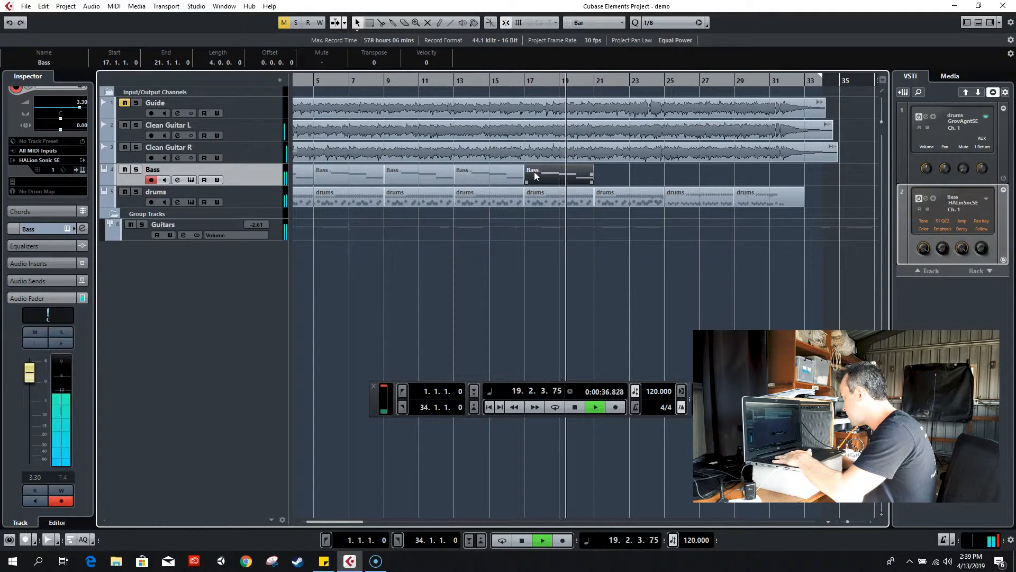
pyautogui.moveTo(535, 172); pyautogui.dragTo(605, 180)
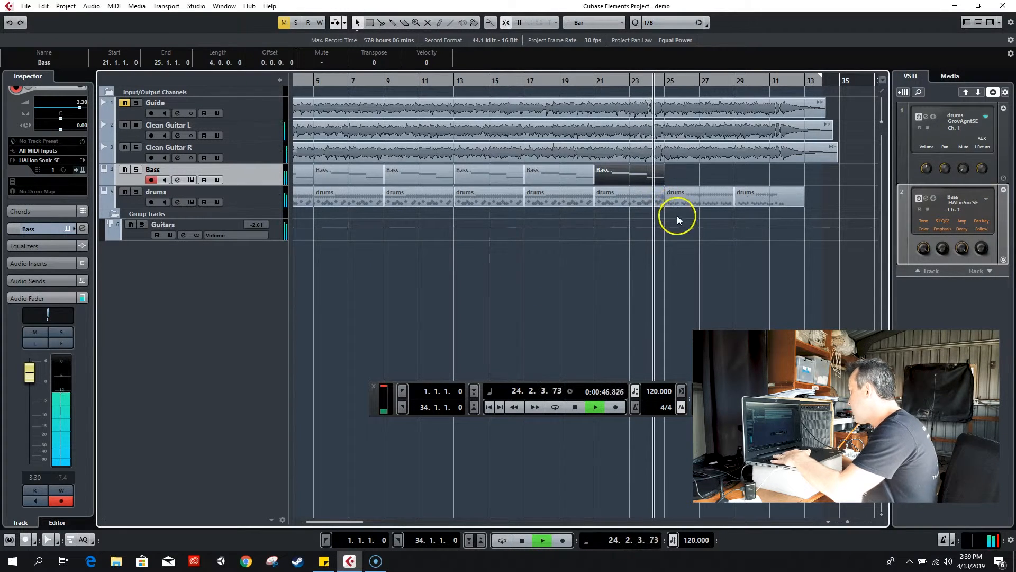
# Step: Stop playback and delete all the duplicated Bass parts from bar 5 onwards
pyautogui.press('space')
pyautogui.click(622, 266)
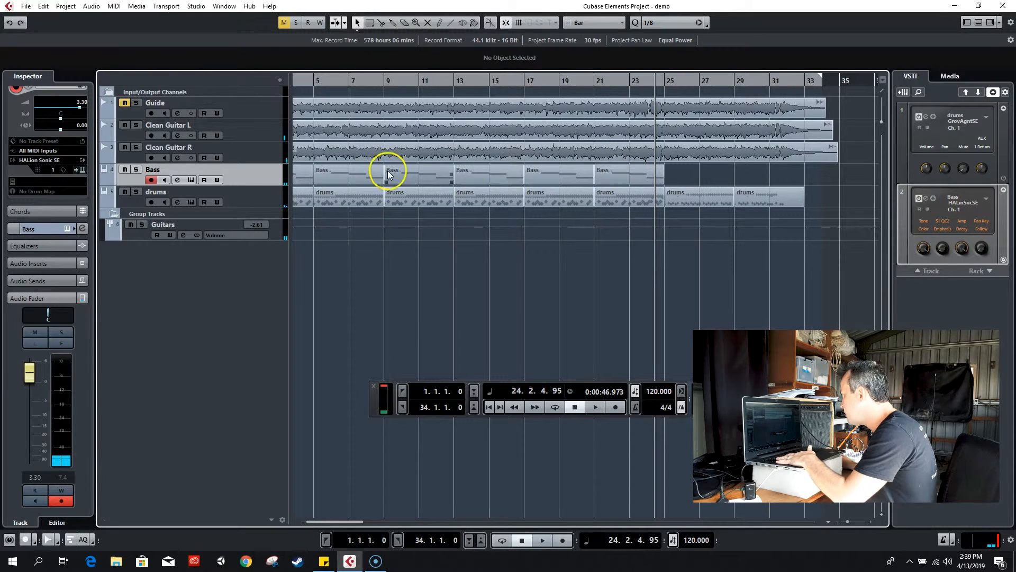
pyautogui.moveTo(680, 175); pyautogui.dragTo(398, 175)
pyautogui.press('Delete')
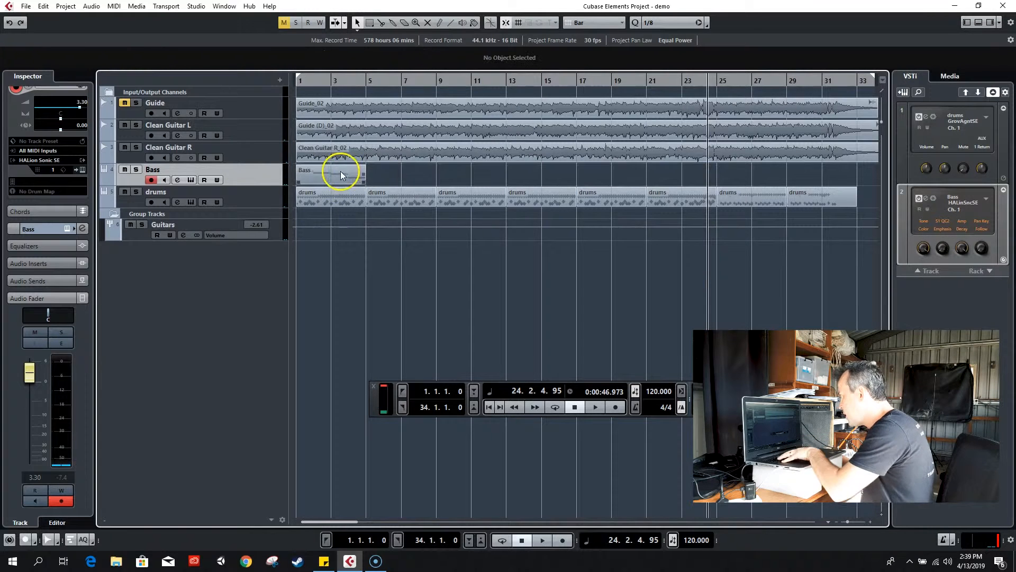
# Step: Duplicate the first Bass part to bar 5, move the playhead to bar 7, and open the copy for note editing
pyautogui.click(341, 175)
pyautogui.hotkey('ctrl', 'd')
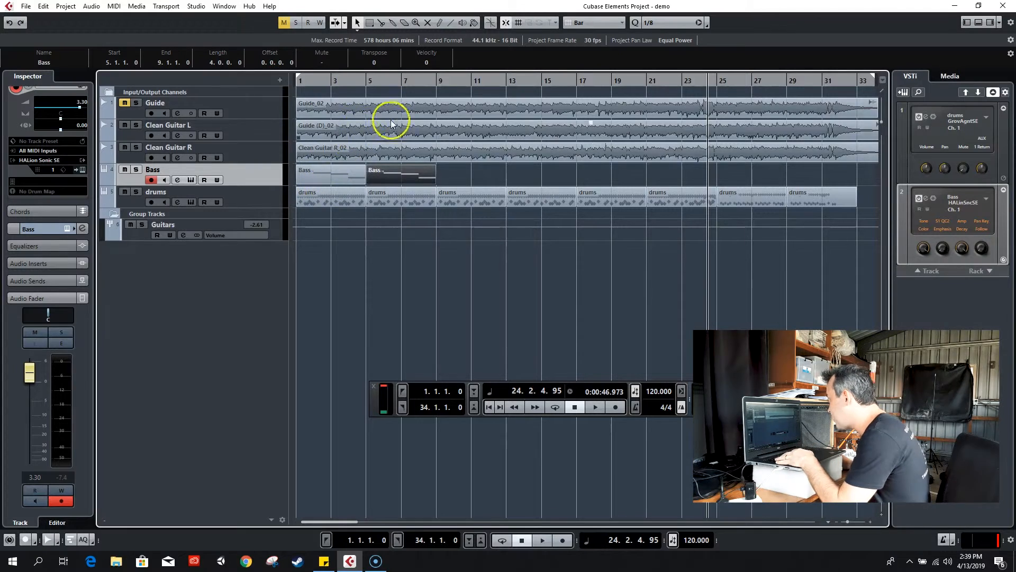
pyautogui.click(400, 81)
pyautogui.doubleClick(413, 180)
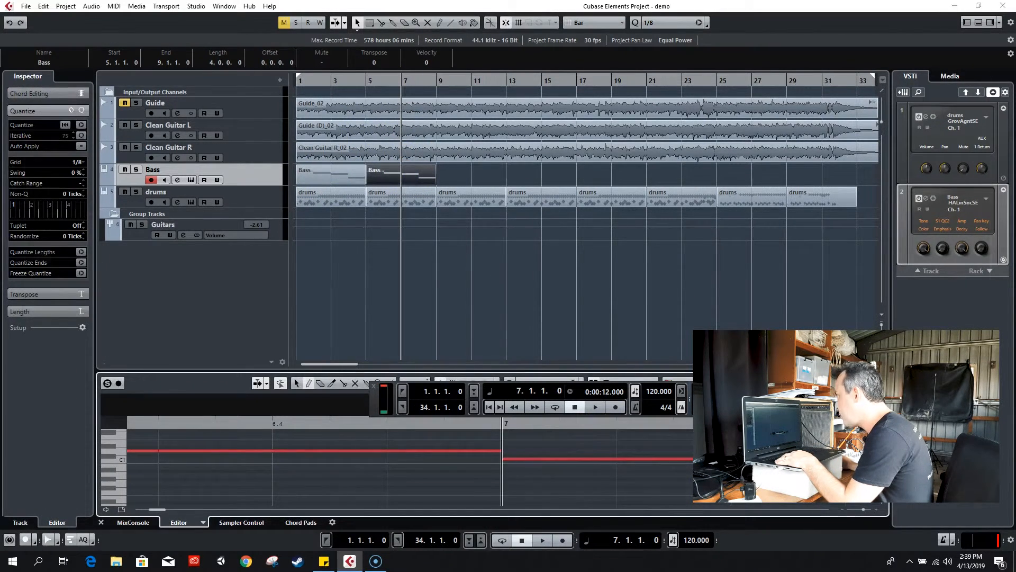
# Step: In the separate Key Editor window, replace the bar 8 notes with a copy of bar 7's C1 notes and close it
pyautogui.click(850, 382)
pyautogui.moveTo(521, 328); pyautogui.dragTo(646, 372)
pyautogui.press('Delete')
pyautogui.moveTo(405, 316); pyautogui.dragTo(549, 345)
pyautogui.hotkey('ctrl', 'd')
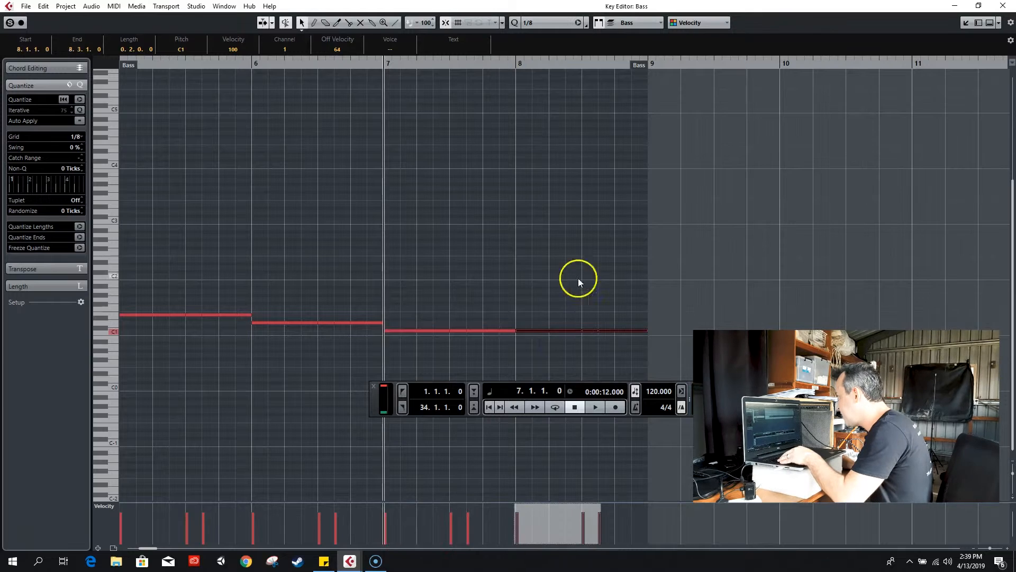
pyautogui.click(1003, 6)
# Step: Duplicate the two Bass parts at bars 1 and 5 together to fill the track up to bar 25
pyautogui.click(353, 181)
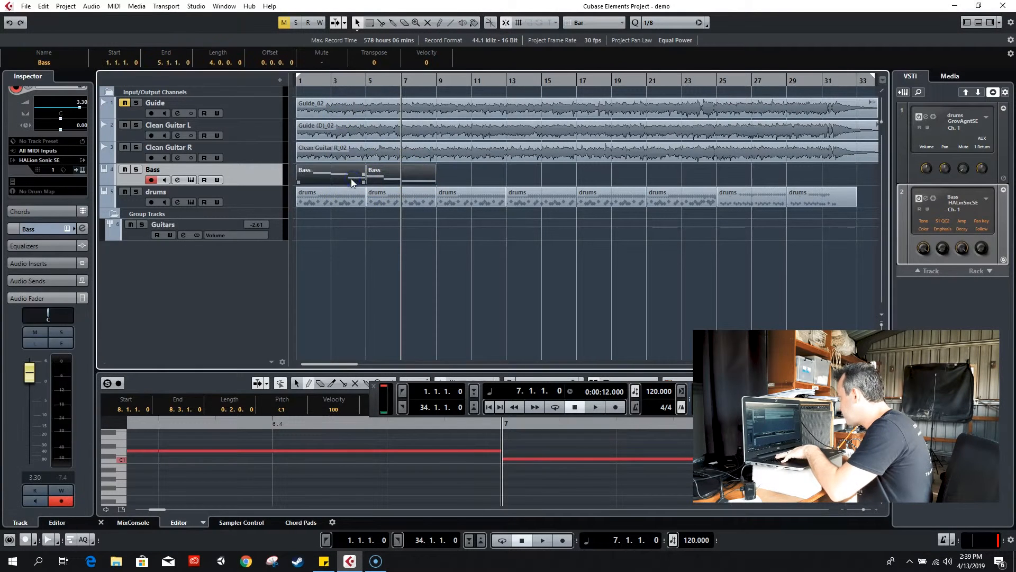
pyautogui.hotkey('ctrl', 'd')
pyautogui.hotkey('ctrl', 'd')
pyautogui.hotkey('ctrl', 'd')
pyautogui.hotkey('ctrl', 'd')
# Step: Play the transition from bar 24, and duplicate the last Bass part at bar 25
pyautogui.click(717, 80)
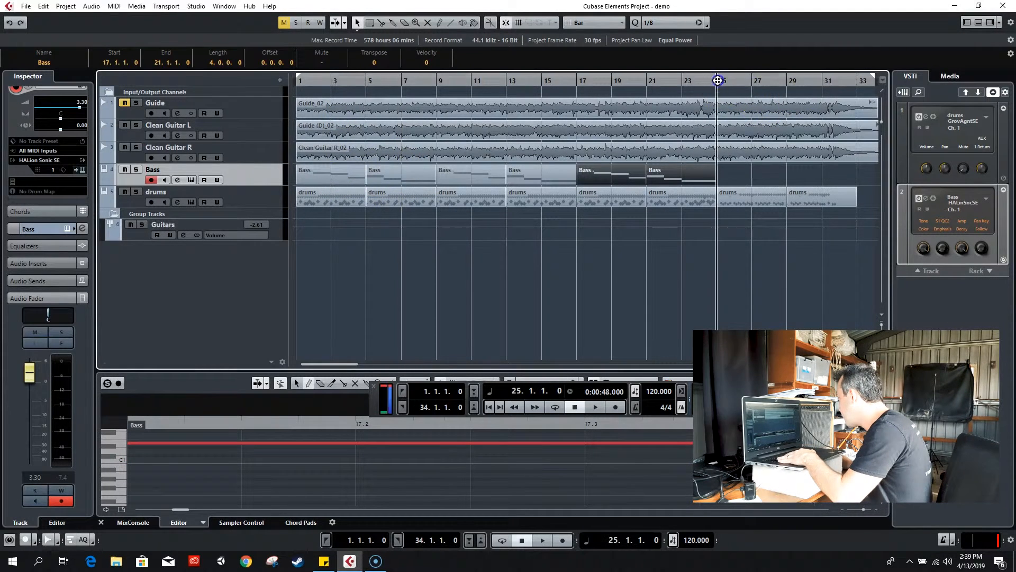
pyautogui.click(702, 80)
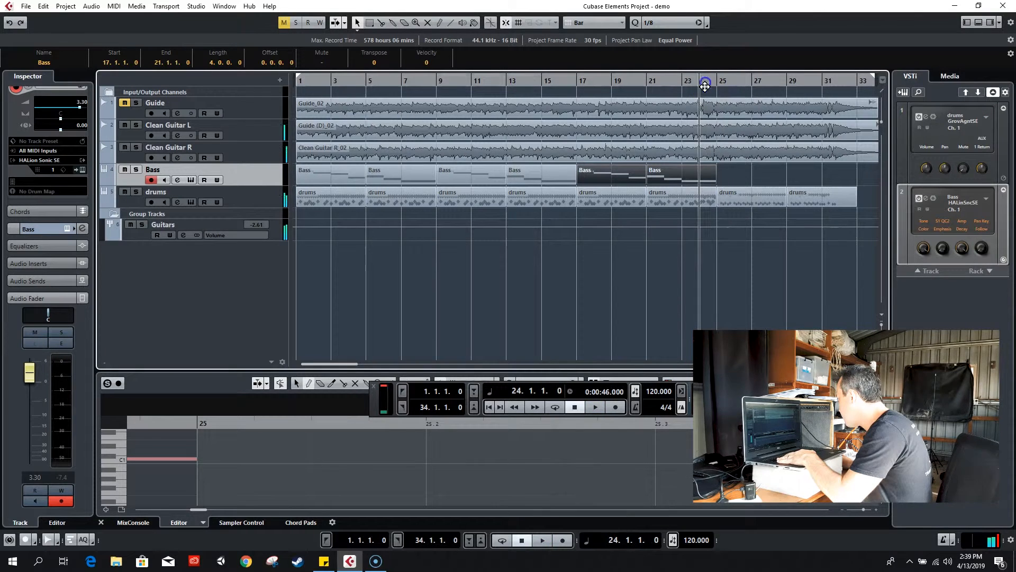
pyautogui.press('space')
pyautogui.click(733, 173)
pyautogui.click(717, 80)
pyautogui.click(691, 175)
pyautogui.hotkey('ctrl', 'd')
pyautogui.click(746, 170)
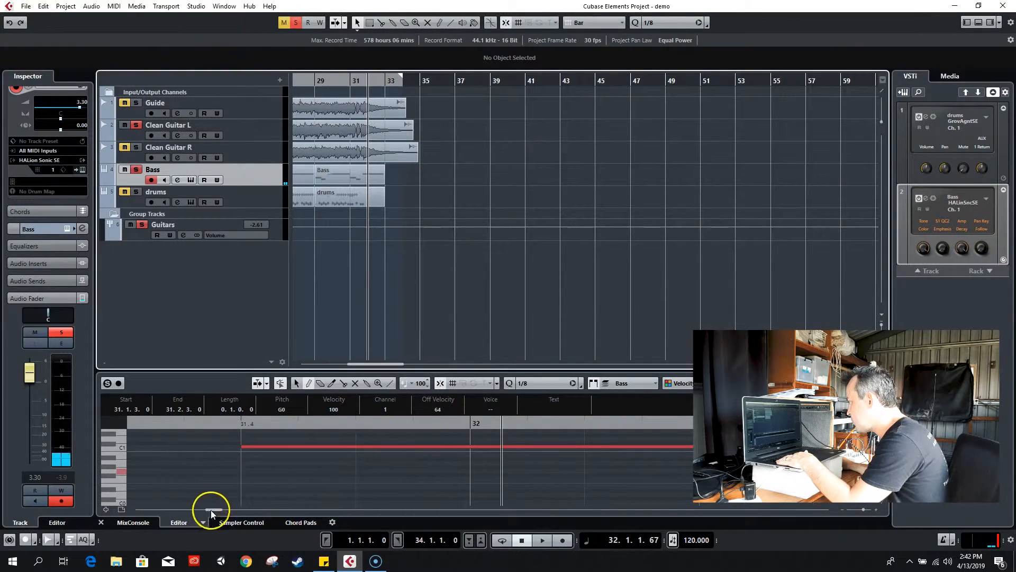
# Step: Close the lower editor zone, clear all solos, and unmute the drums track
pyautogui.click(100, 521)
pyautogui.moveTo(382, 521); pyautogui.dragTo(336, 522)
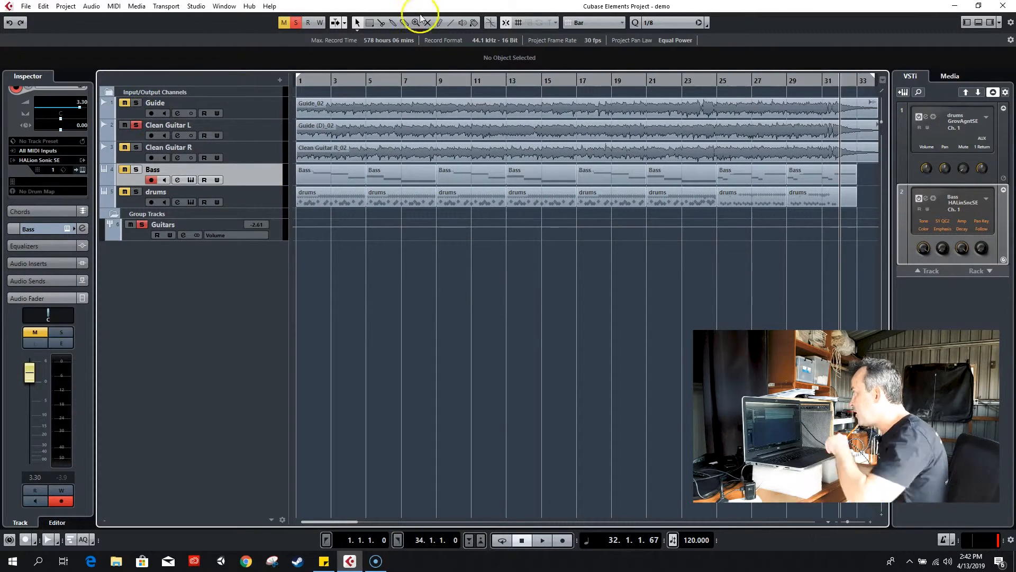
pyautogui.click(296, 23)
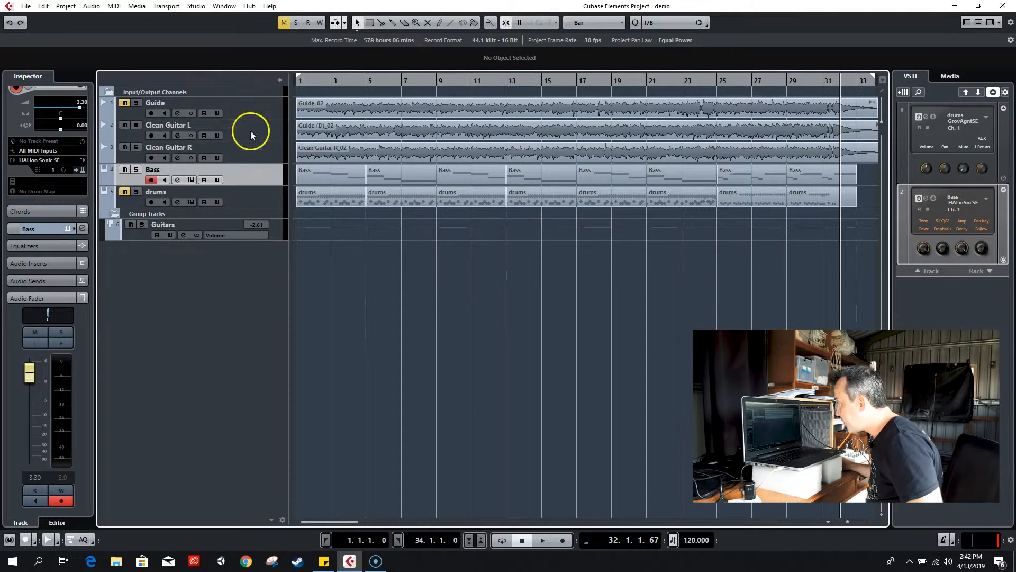
pyautogui.click(124, 192)
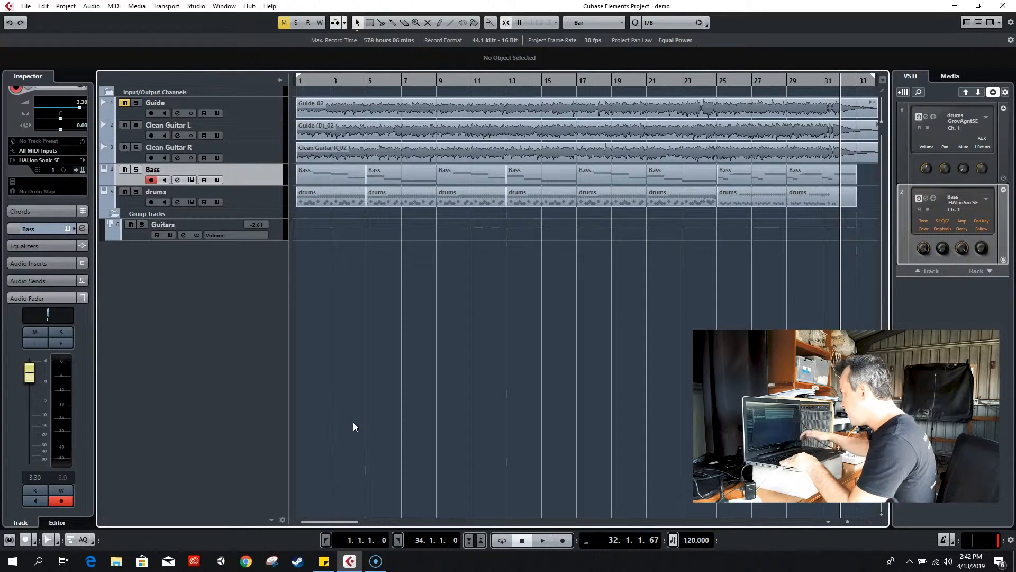
# Step: Add one instrument track that uses the ABP2 instrument
pyautogui.press('F11')
pyautogui.click(192, 108)
pyautogui.click(311, 240)
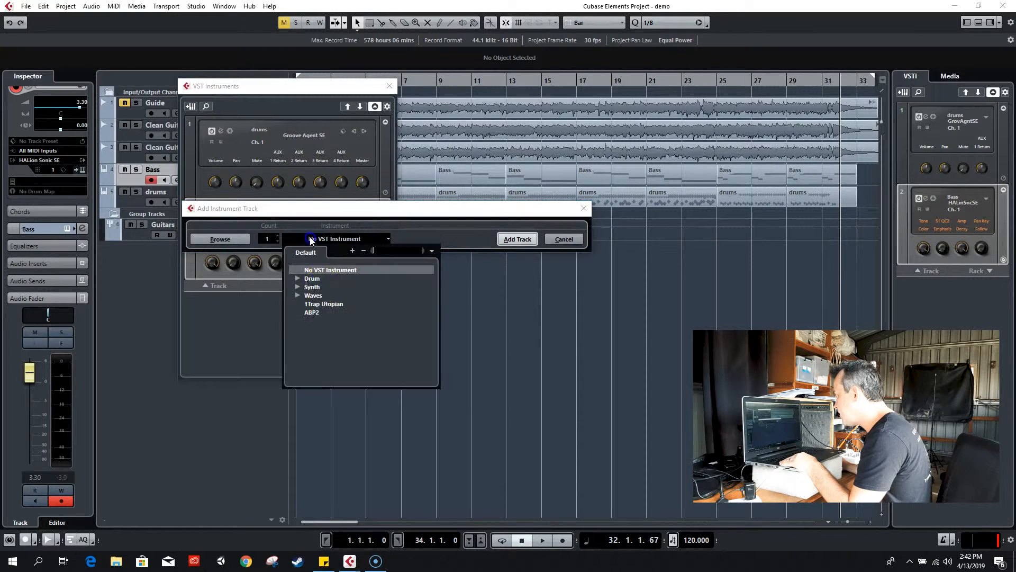
pyautogui.click(313, 313)
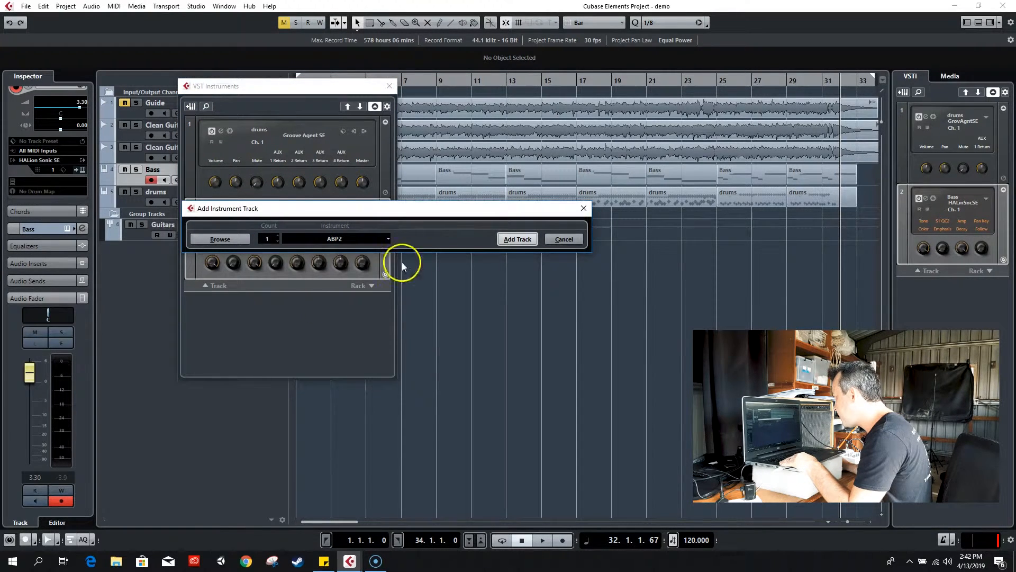
pyautogui.click(521, 238)
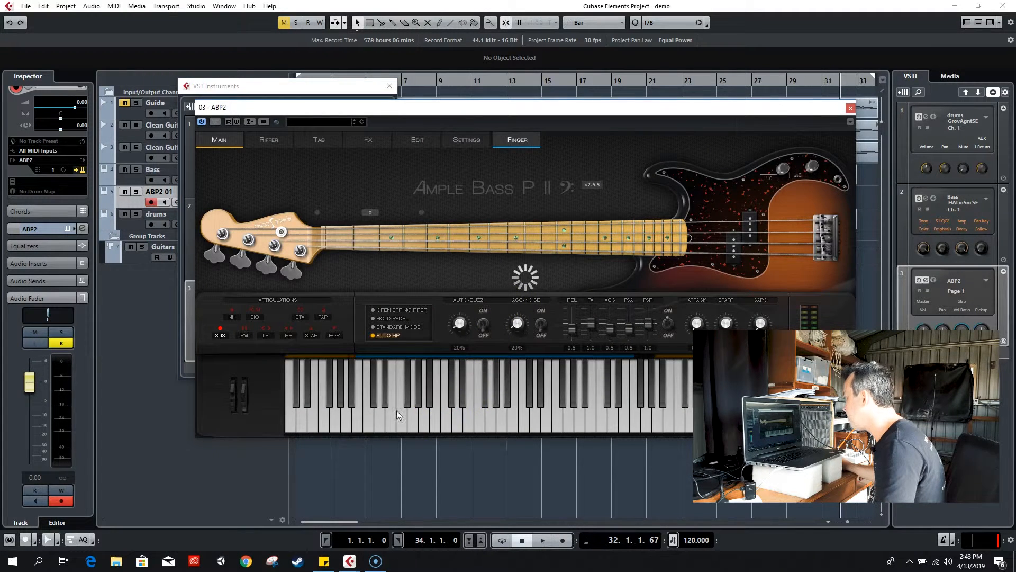
# Step: Audition bass notes with the Pop, Nature Harmonic and Sustain articulations in ABP2, and close the instrument windows
pyautogui.click(368, 413)
pyautogui.click(519, 415)
pyautogui.click(468, 415)
pyautogui.click(368, 415)
pyautogui.click(347, 405)
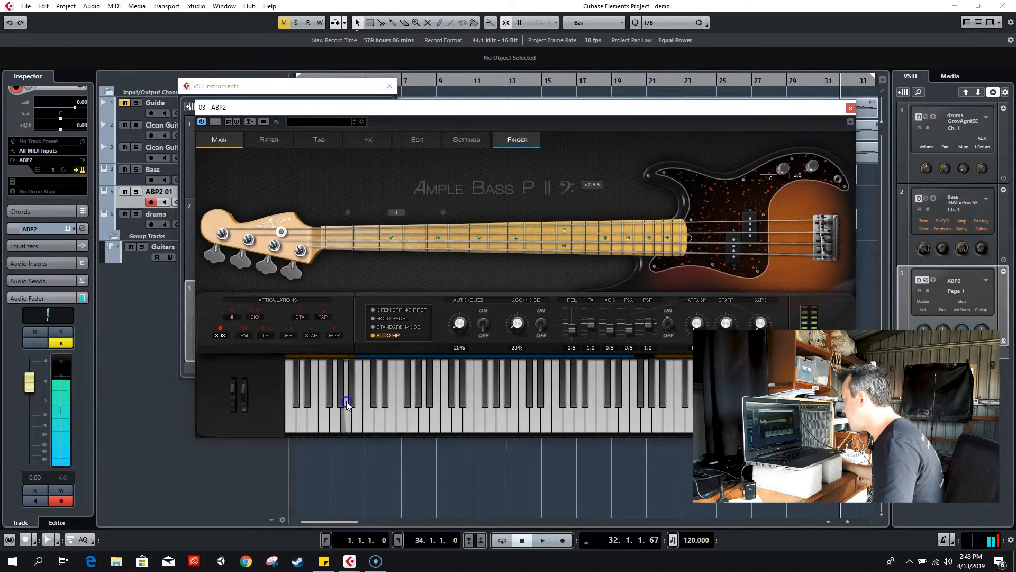
pyautogui.click(464, 404)
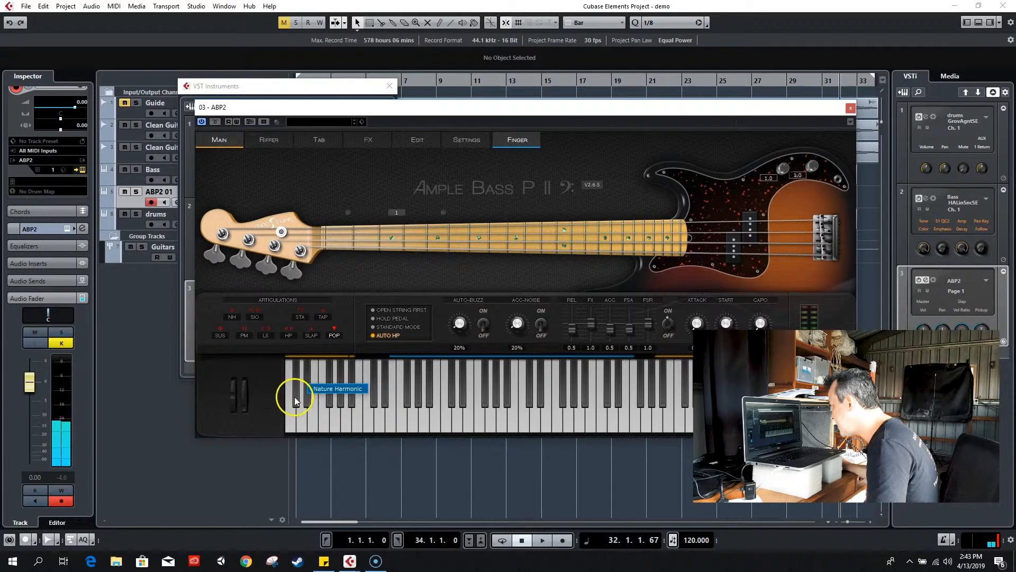
pyautogui.click(294, 400)
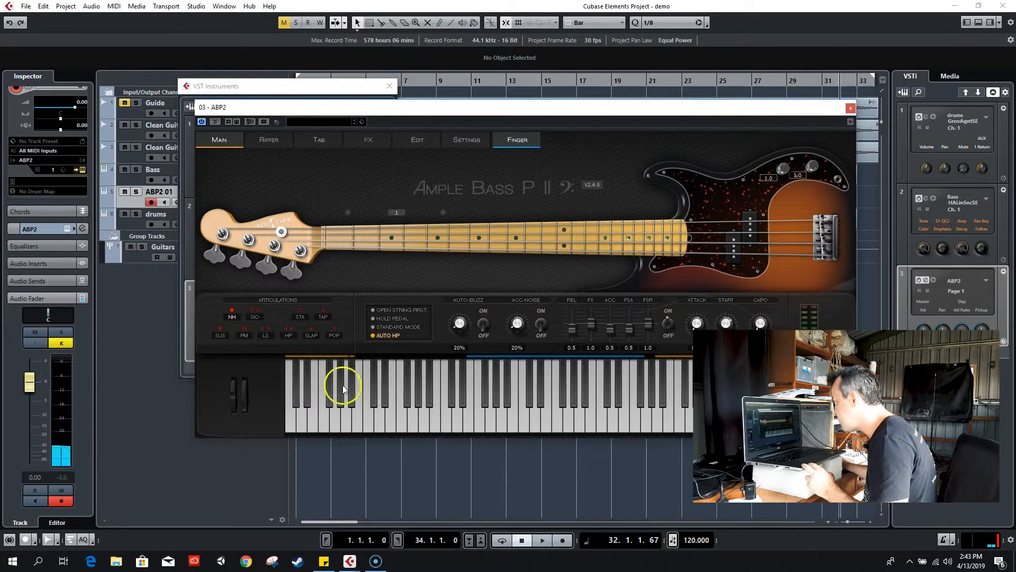
pyautogui.click(291, 427)
pyautogui.click(624, 408)
pyautogui.click(507, 408)
pyautogui.click(448, 408)
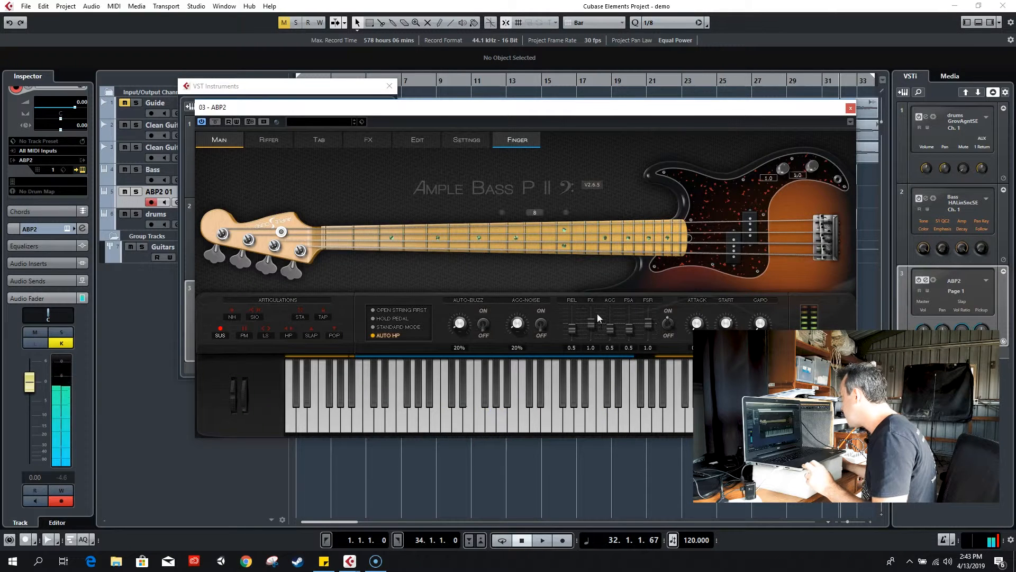
pyautogui.click(849, 109)
pyautogui.click(390, 86)
# Step: Try pasting the Bass parts onto the ABP2 01 track at the playhead, and undo the paste
pyautogui.click(325, 176)
pyautogui.keyDown('shift'); pyautogui.click(820, 174); pyautogui.keyUp('shift')
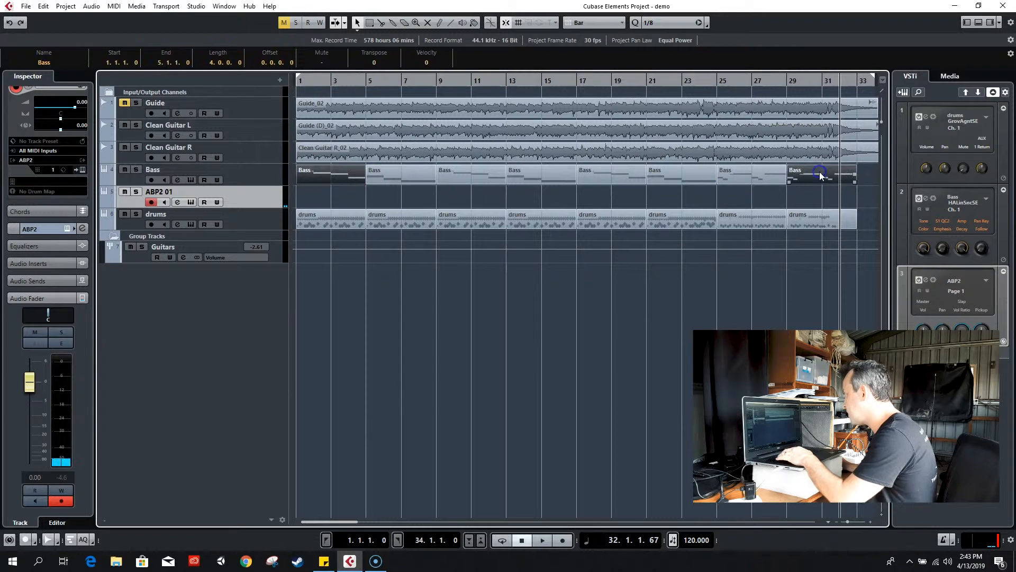
pyautogui.moveTo(299, 186); pyautogui.dragTo(804, 175)
pyautogui.hotkey('ctrl', 'v')
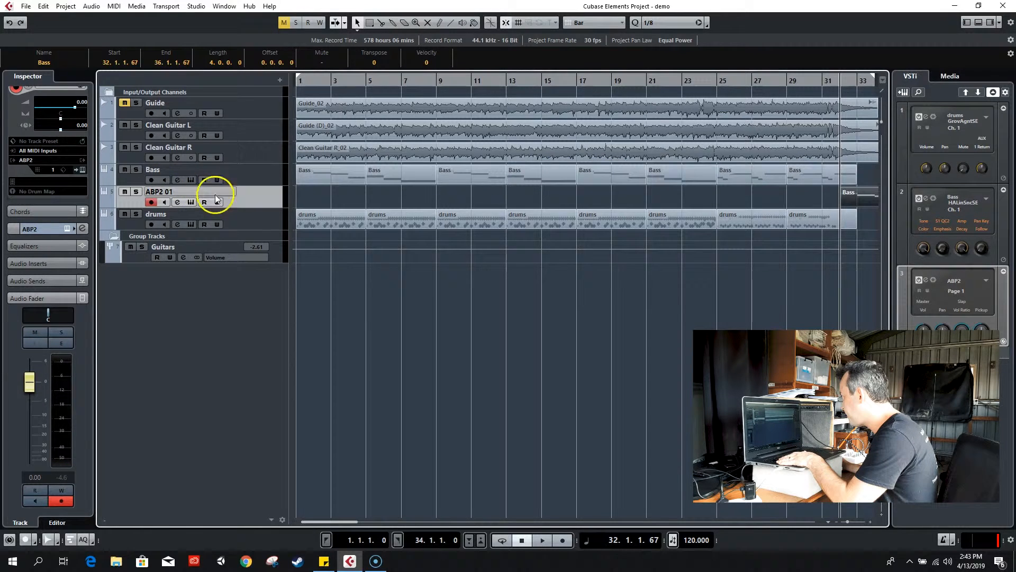
pyautogui.hotkey('ctrl', 'z')
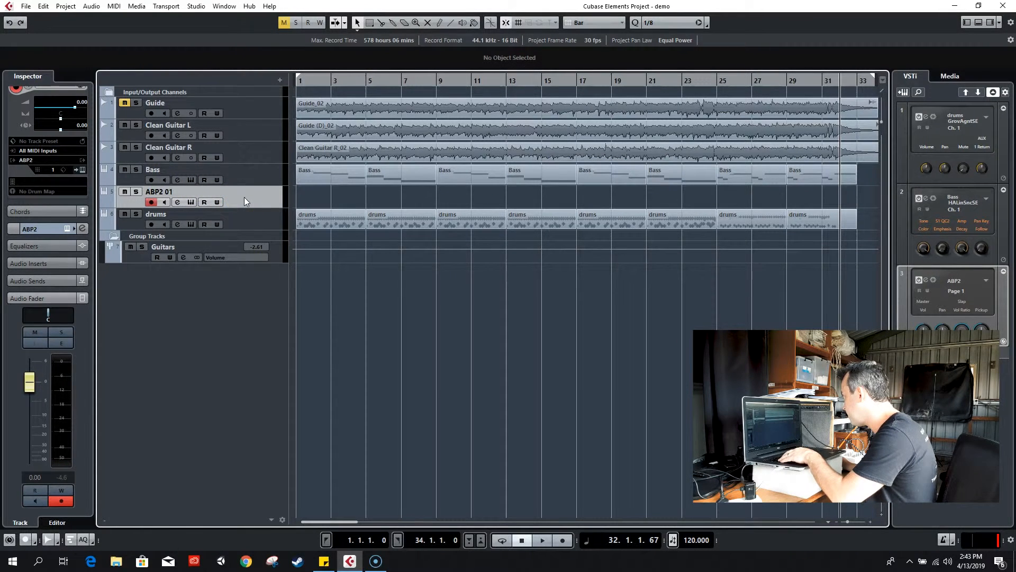
# Step: Rename the ABP2 01 track to Bass 2, and paste copies of all the Bass parts onto it from bar 1
pyautogui.click(327, 179)
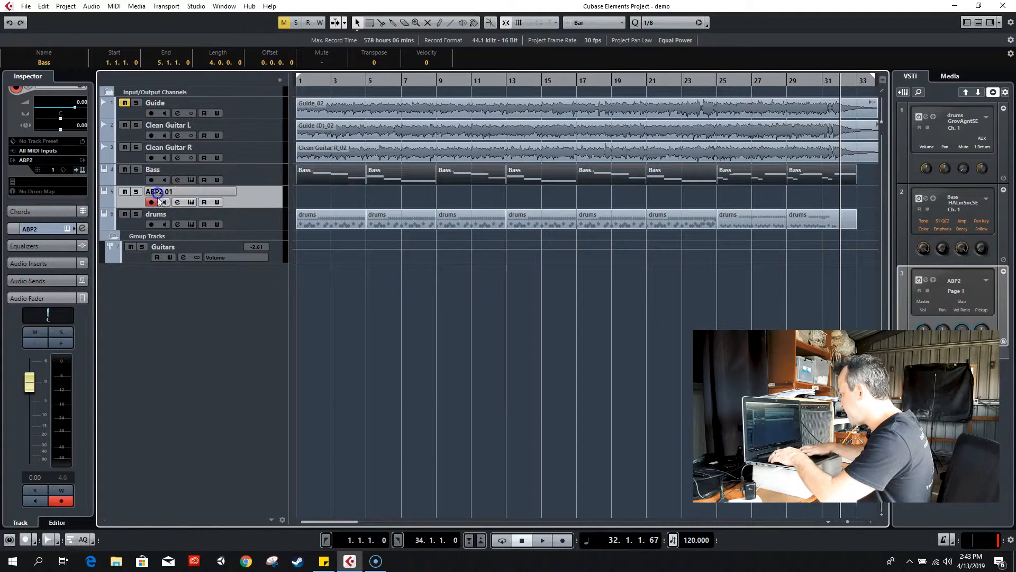
pyautogui.doubleClick(158, 194)
pyautogui.click(358, 24)
pyautogui.moveTo(320, 85); pyautogui.dragTo(233, 84)
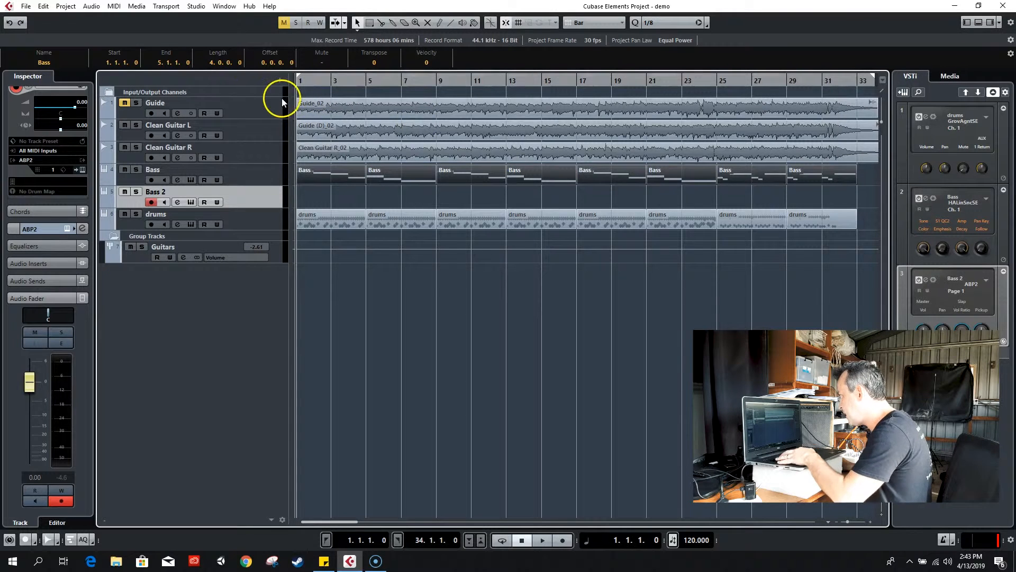
pyautogui.hotkey('ctrl', 'v')
# Step: Mute the original Bass track and select the Bass 2 track
pyautogui.click(124, 170)
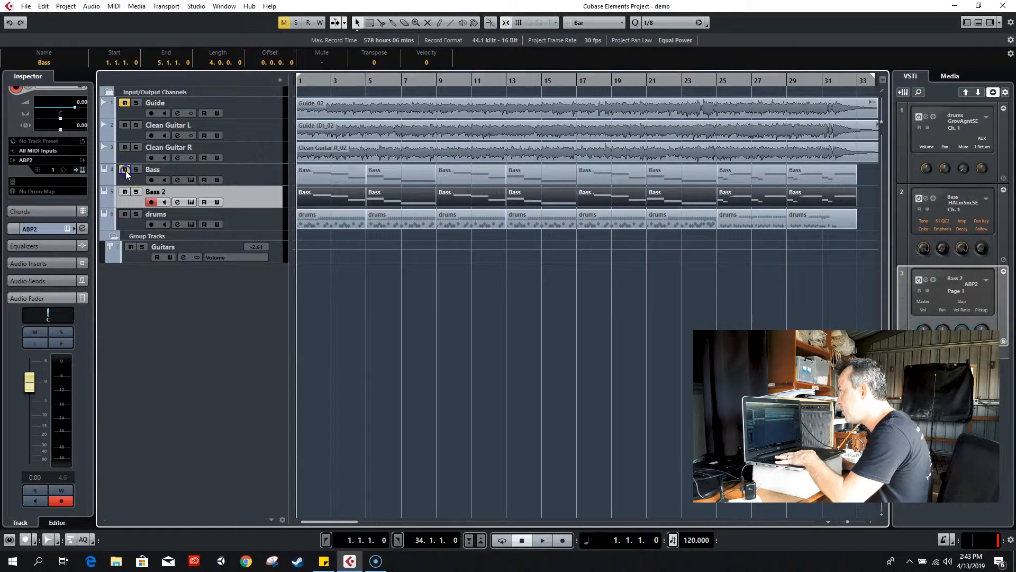
pyautogui.click(244, 177)
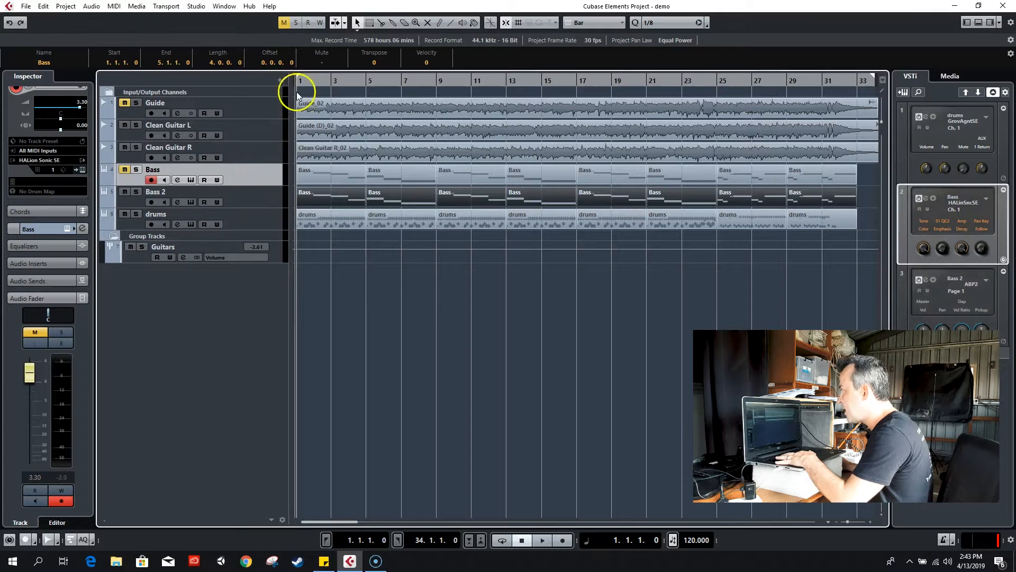
pyautogui.click(263, 200)
# Step: Play the song from the start and set the drums track's audio fader to -1.14 dB
pyautogui.press('space')
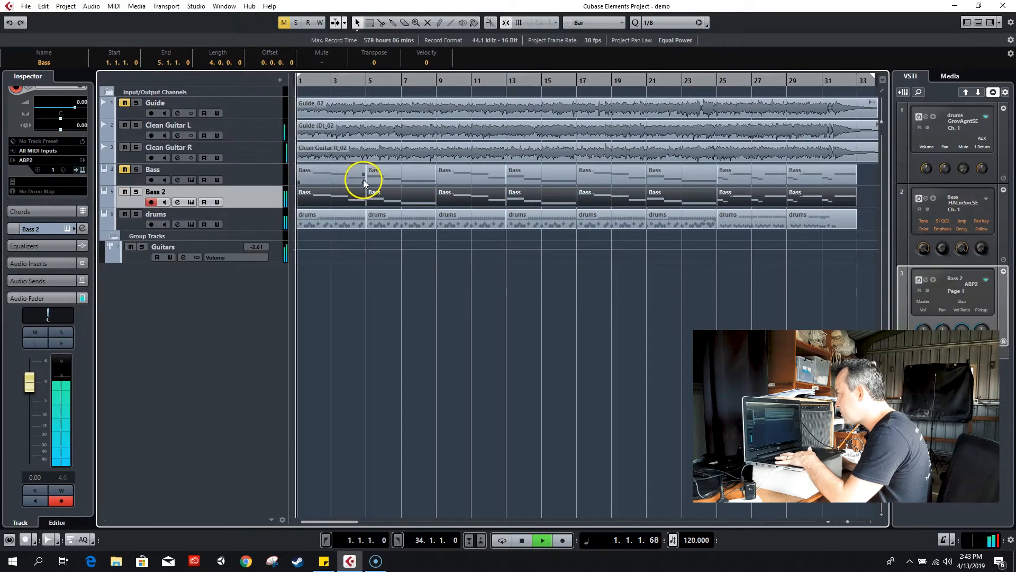
pyautogui.click(223, 225)
pyautogui.moveTo(30, 381)
pyautogui.mouseDown()
pyautogui.moveTo(29, 402)
pyautogui.moveTo(30, 391)
pyautogui.mouseUp()
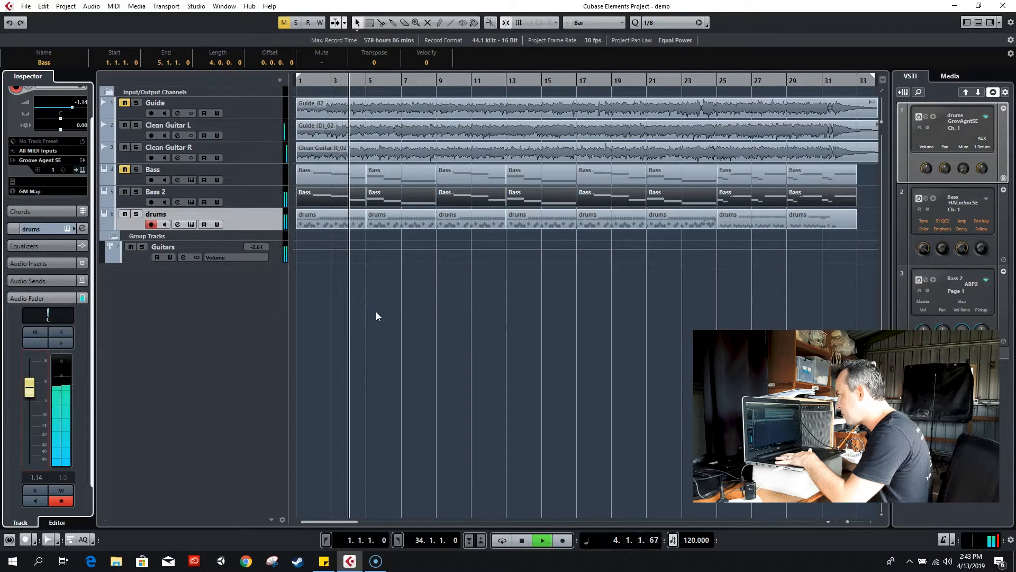
# Step: Stop playback and open the first part on the Bass 2 track for editing
pyautogui.click(415, 309)
pyautogui.press('space')
pyautogui.doubleClick(340, 204)
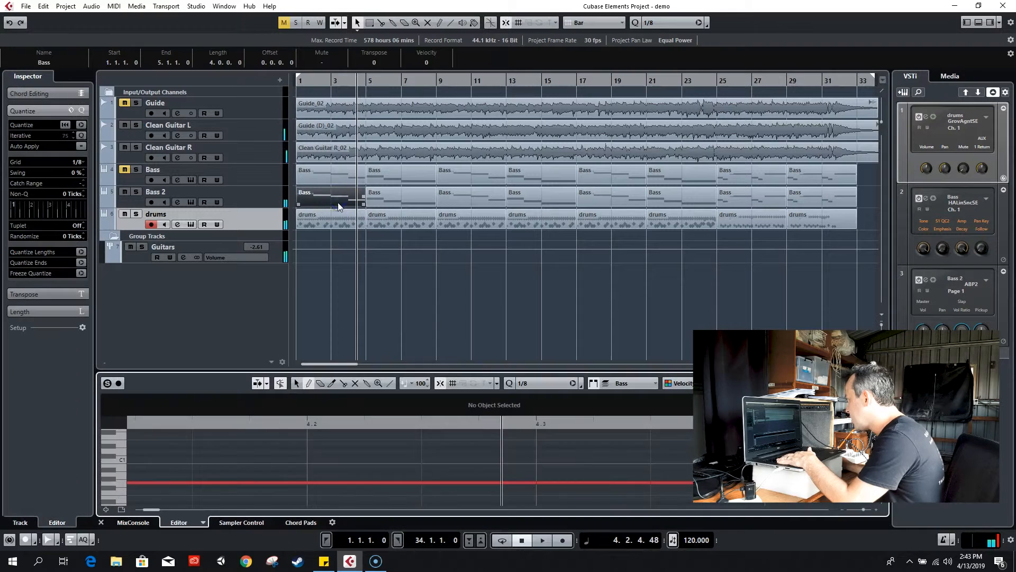
pyautogui.hotkey('ctrl', 'e')
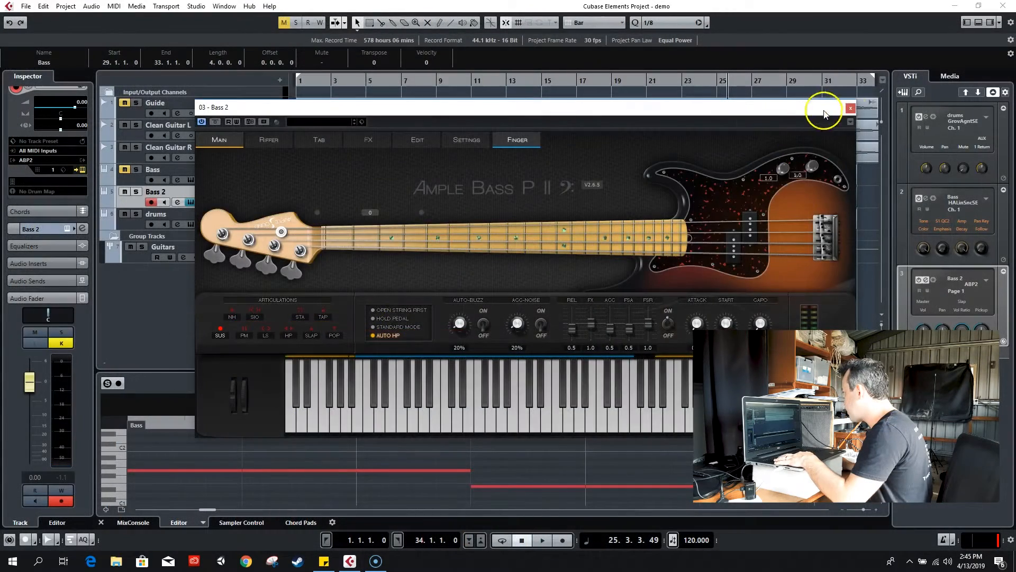
# Step: Close the Ample Bass instrument window and play a short passage from bar 26
pyautogui.click(850, 108)
pyautogui.doubleClick(739, 82)
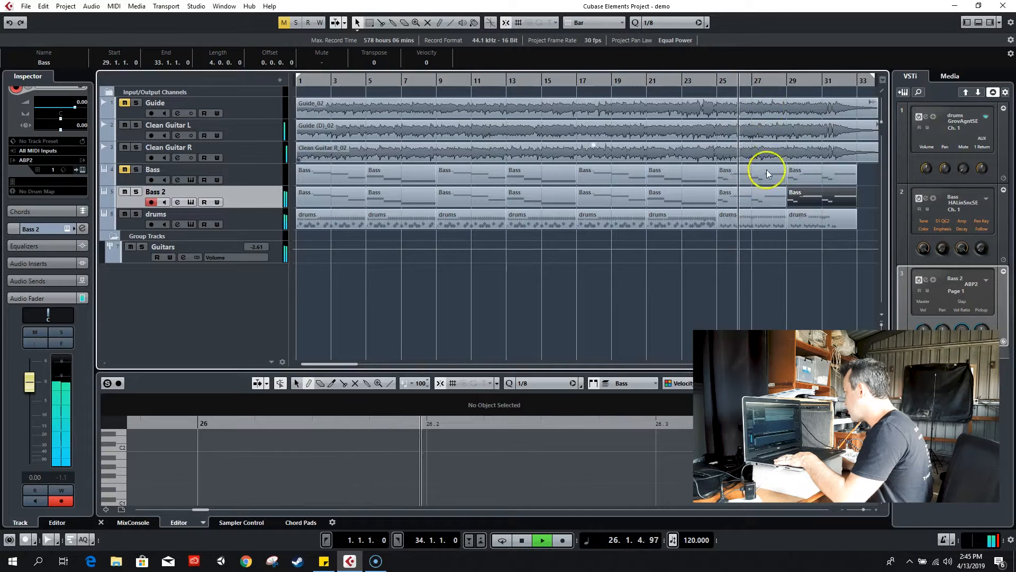
pyautogui.press('space')
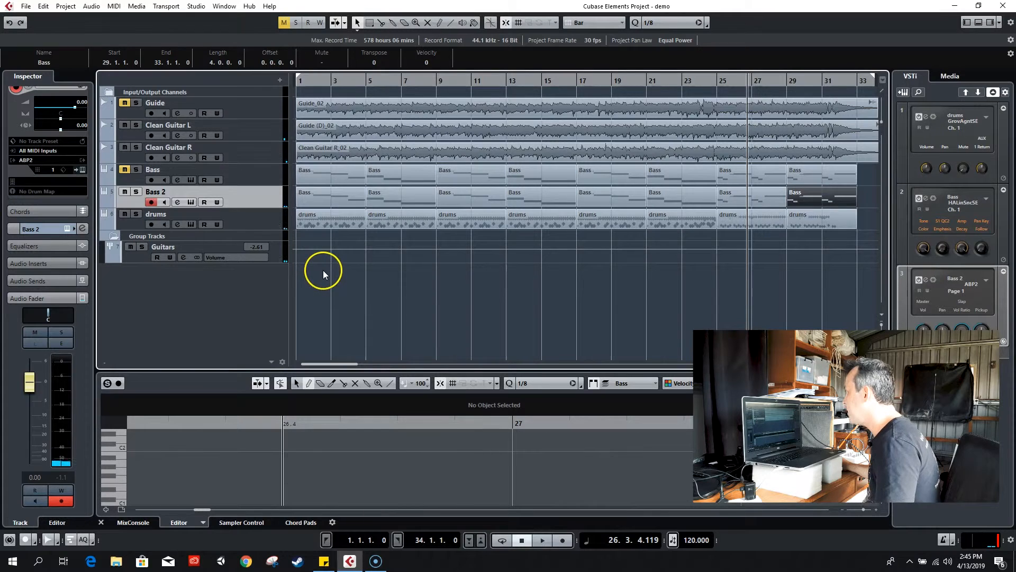
# Step: Close the note editor below the arrangement and show the floating Transport Panel
pyautogui.click(331, 78)
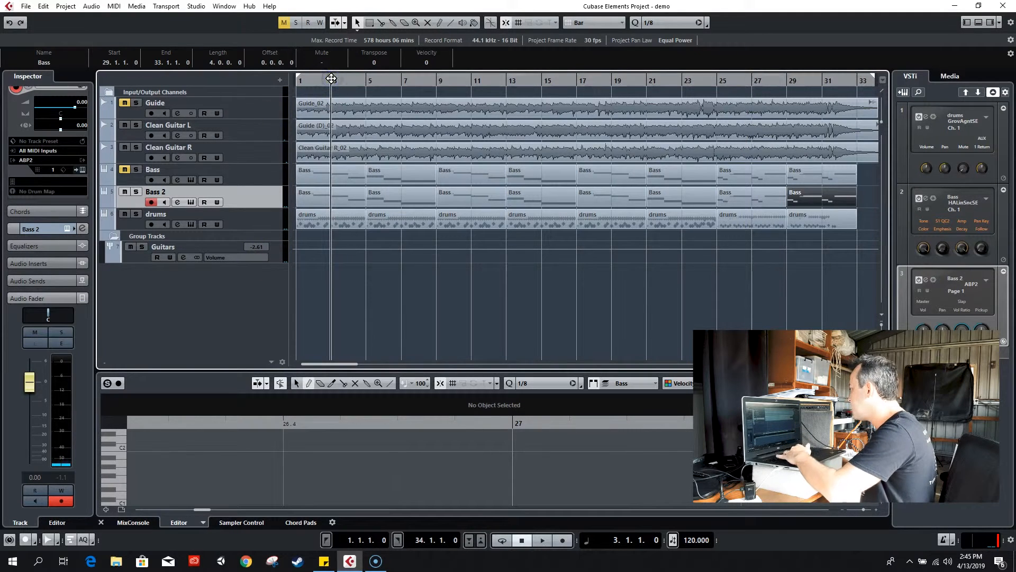
pyautogui.click(101, 521)
pyautogui.click(452, 323)
pyautogui.press('F2')
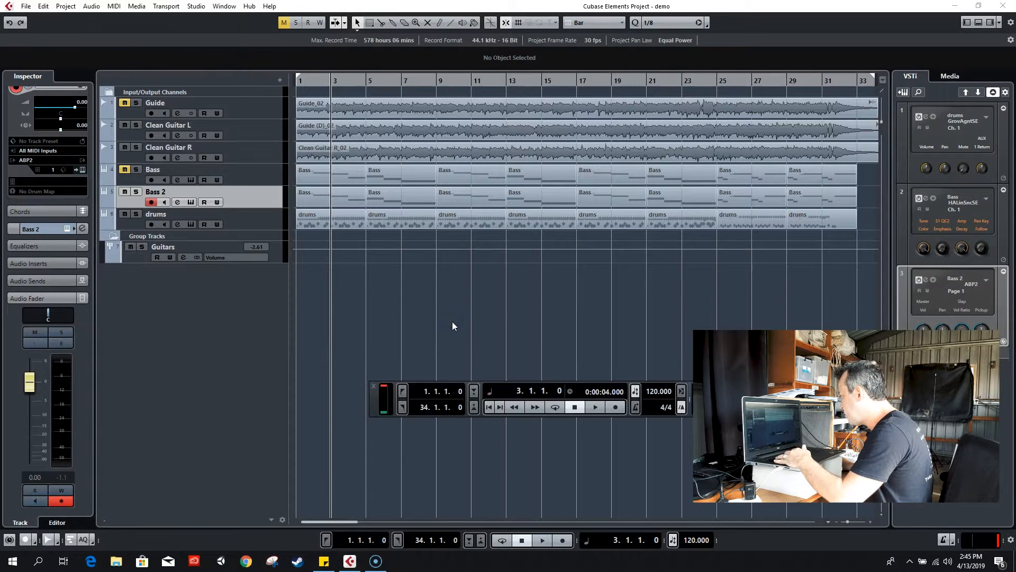
# Step: Play the song from bar 1 and set the drums track's audio fader to -0.22 dB
pyautogui.click(488, 408)
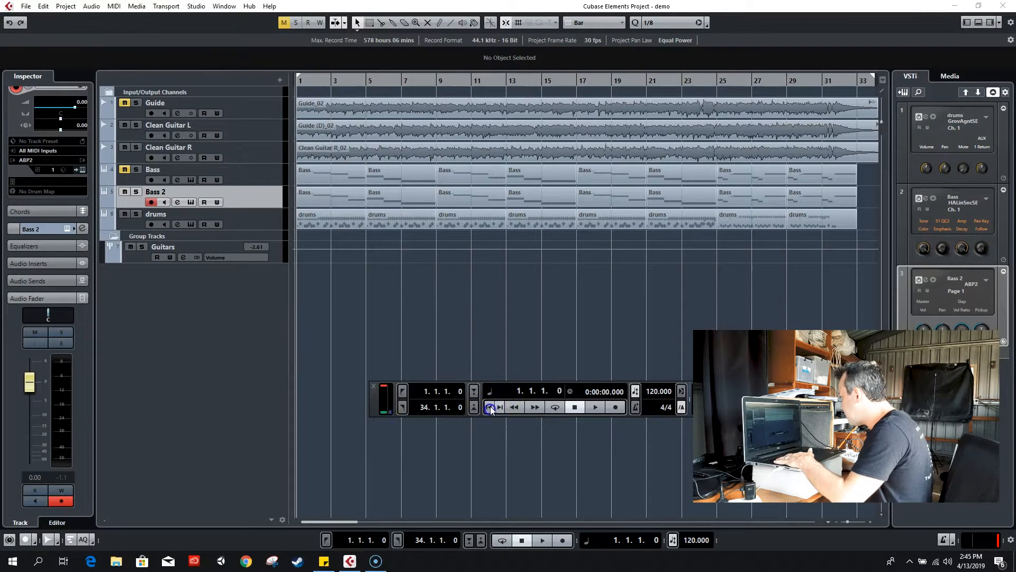
pyautogui.click(593, 408)
pyautogui.click(205, 230)
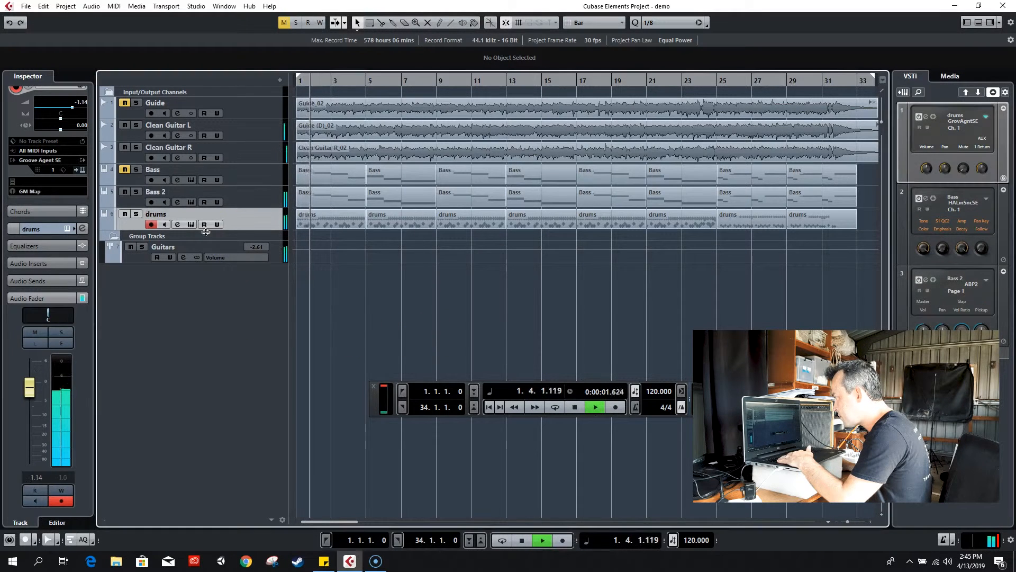
pyautogui.moveTo(28, 387); pyautogui.dragTo(27, 390)
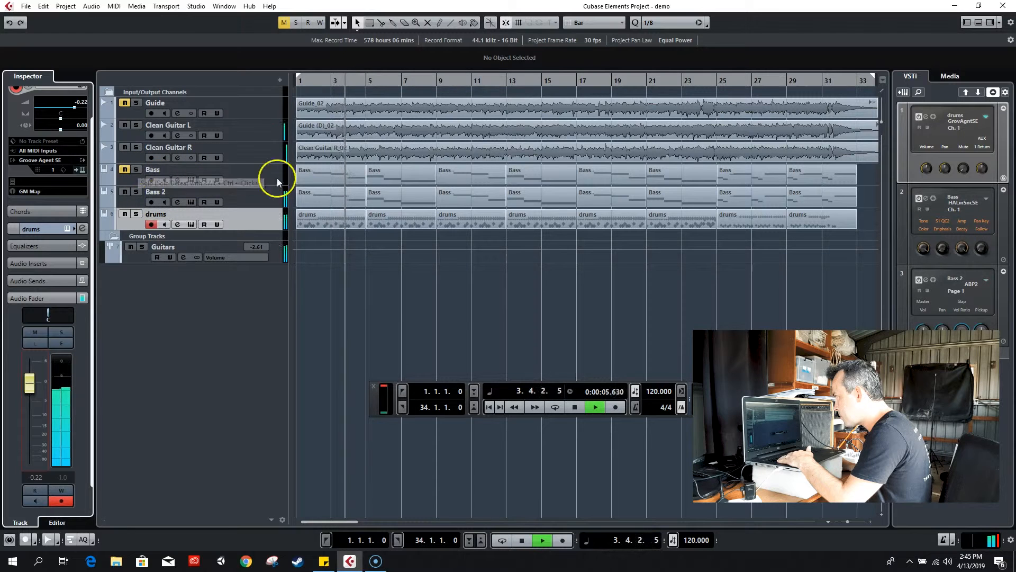
# Step: Set the Guitars group track's fader to -5.11 dB and stop playback
pyautogui.click(199, 245)
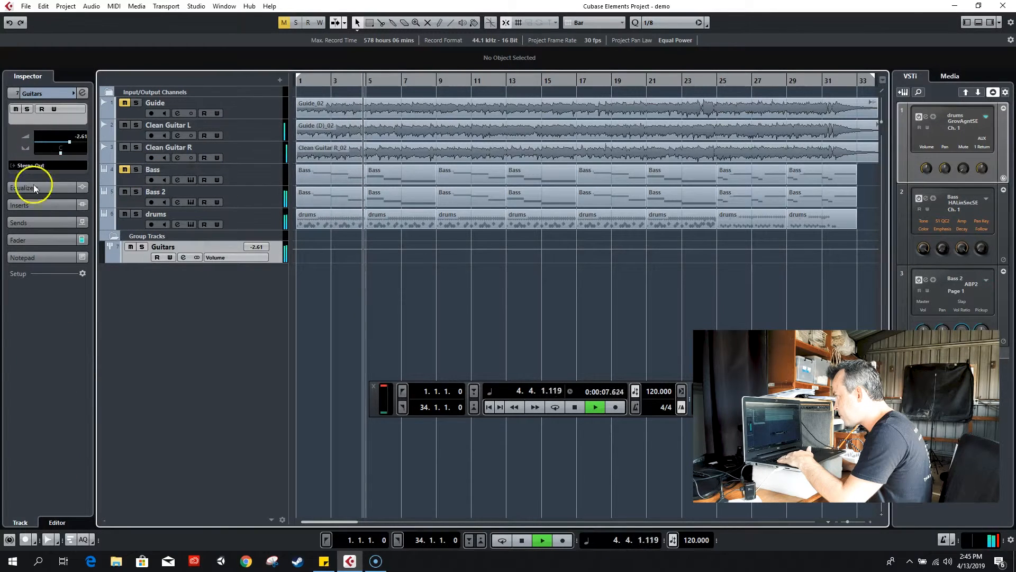
pyautogui.click(31, 240)
pyautogui.moveTo(30, 258); pyautogui.dragTo(31, 268)
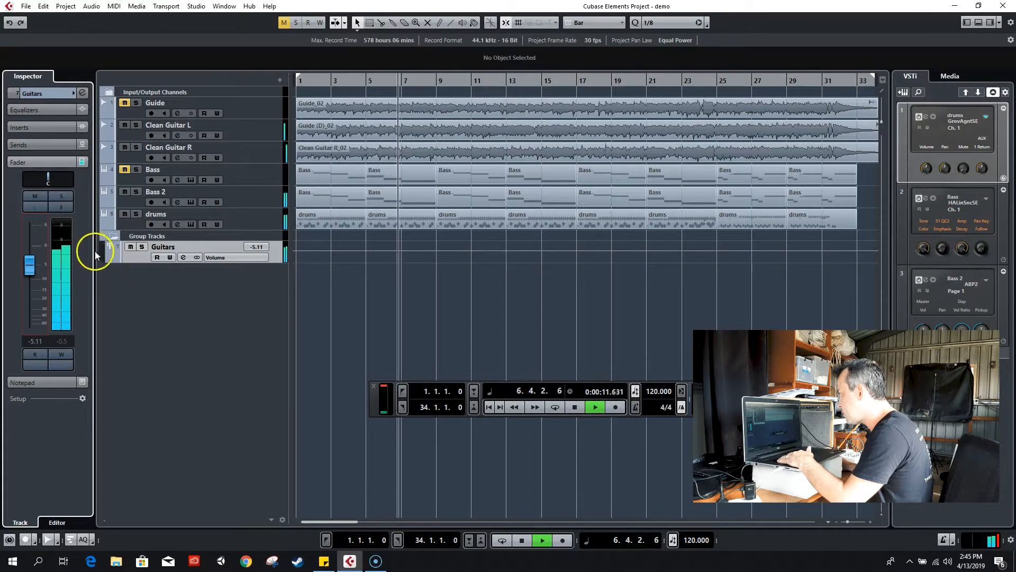
pyautogui.click(574, 407)
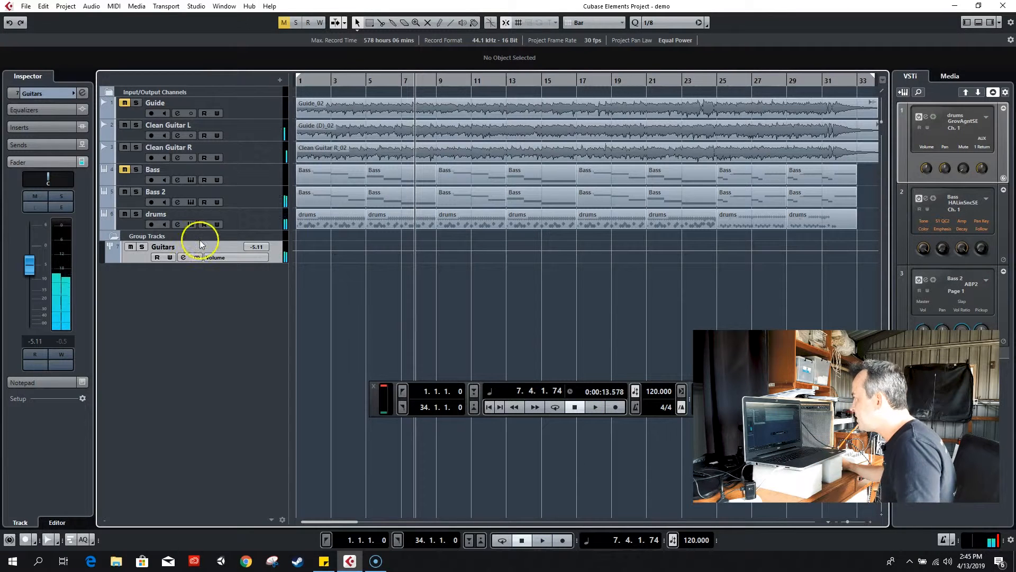
pyautogui.click(108, 235)
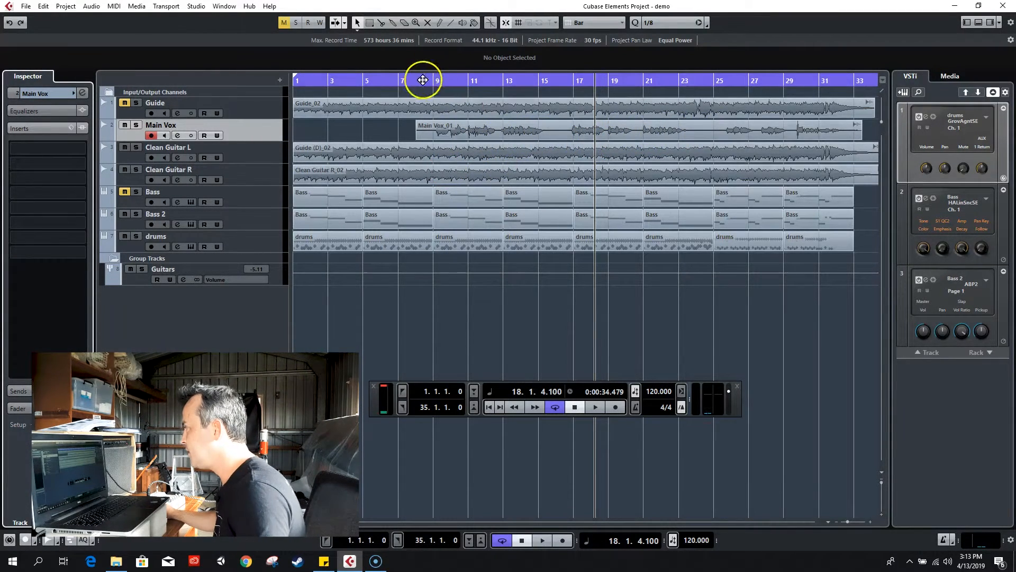
# Step: Solo the Main Vox track and listen to the unprocessed vocal from bar 9
pyautogui.click(137, 125)
pyautogui.click(424, 83)
pyautogui.click(431, 81)
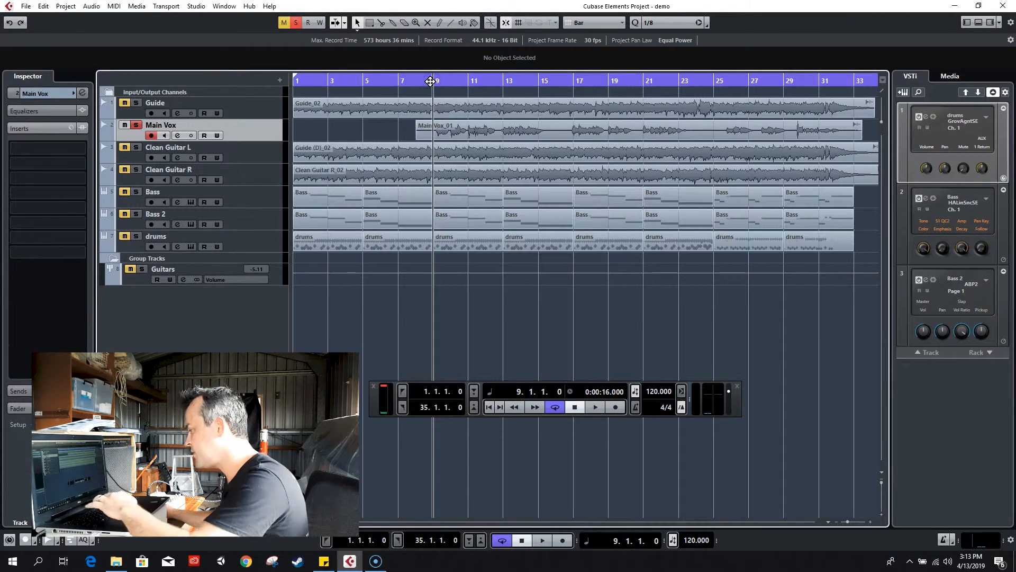
pyautogui.press('space')
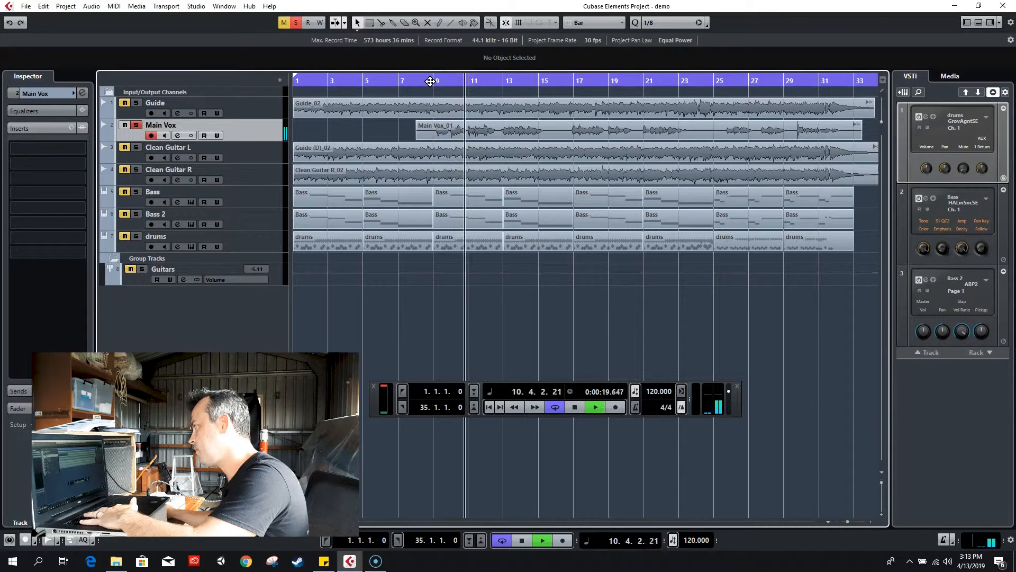
pyautogui.press('space')
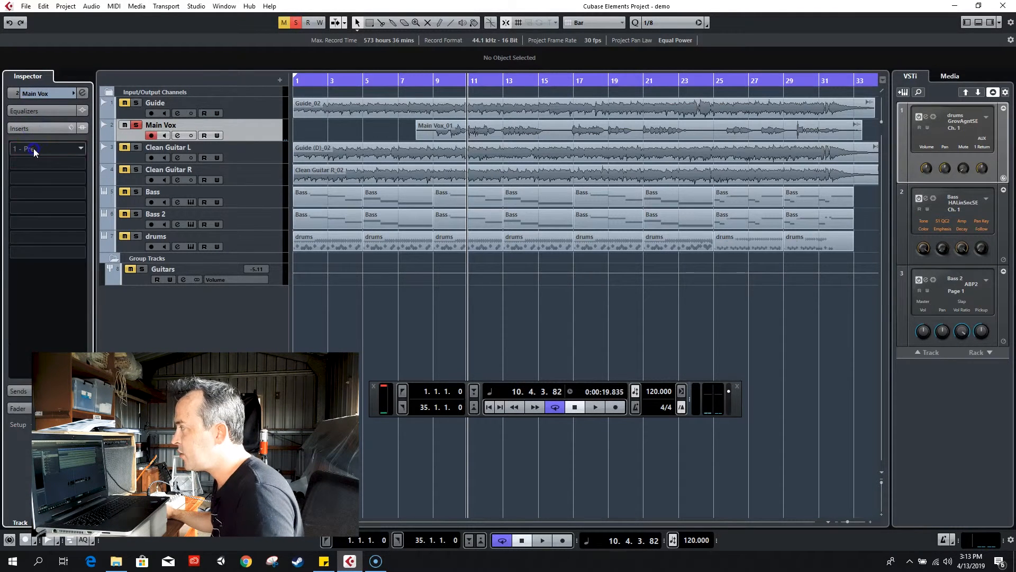
# Step: Add a Compressor as the first insert on Main Vox and load the Lead Vocals In Your Face preset
pyautogui.click(33, 149)
pyautogui.click(29, 202)
pyautogui.click(51, 222)
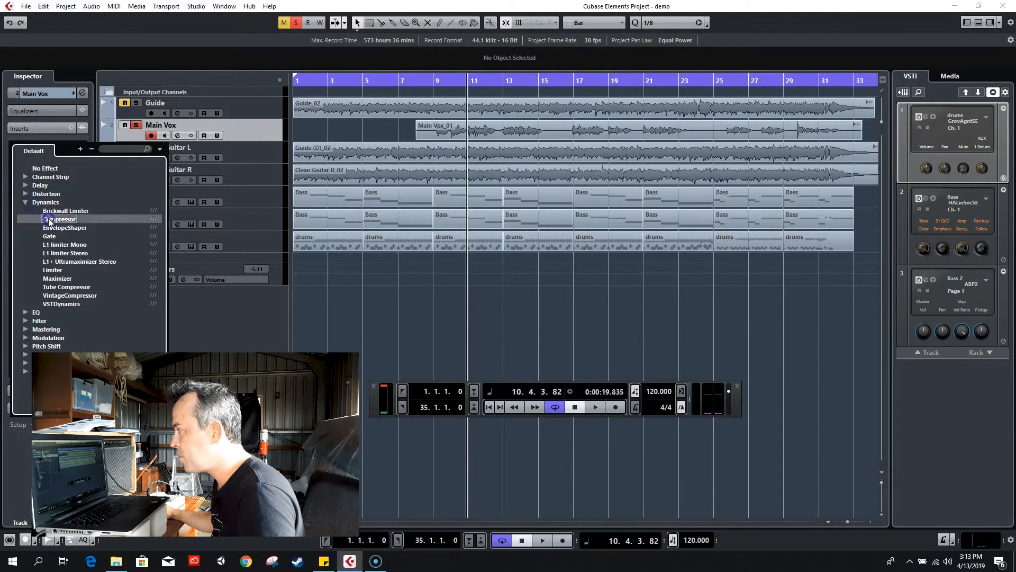
pyautogui.click(476, 152)
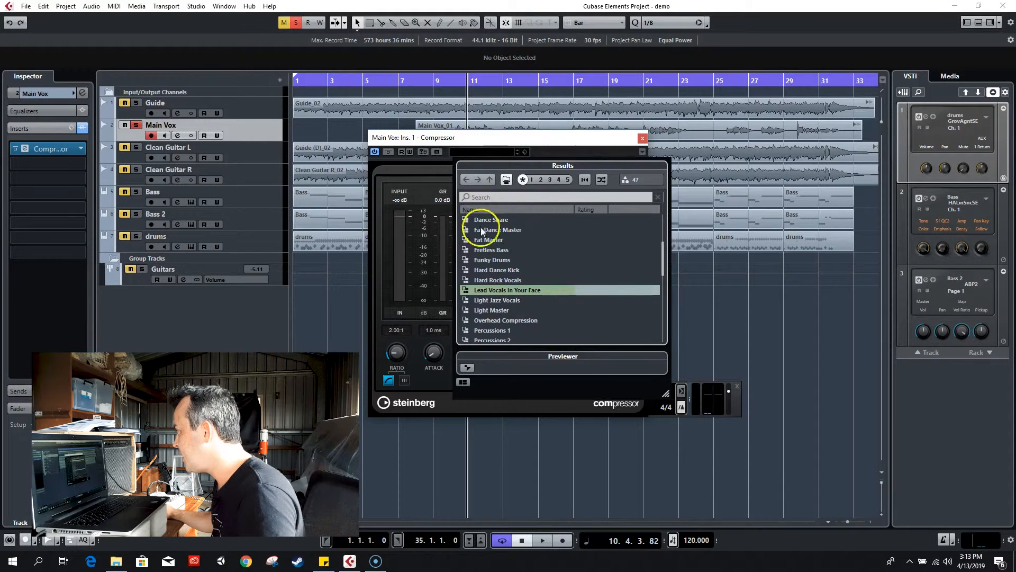
pyautogui.doubleClick(514, 290)
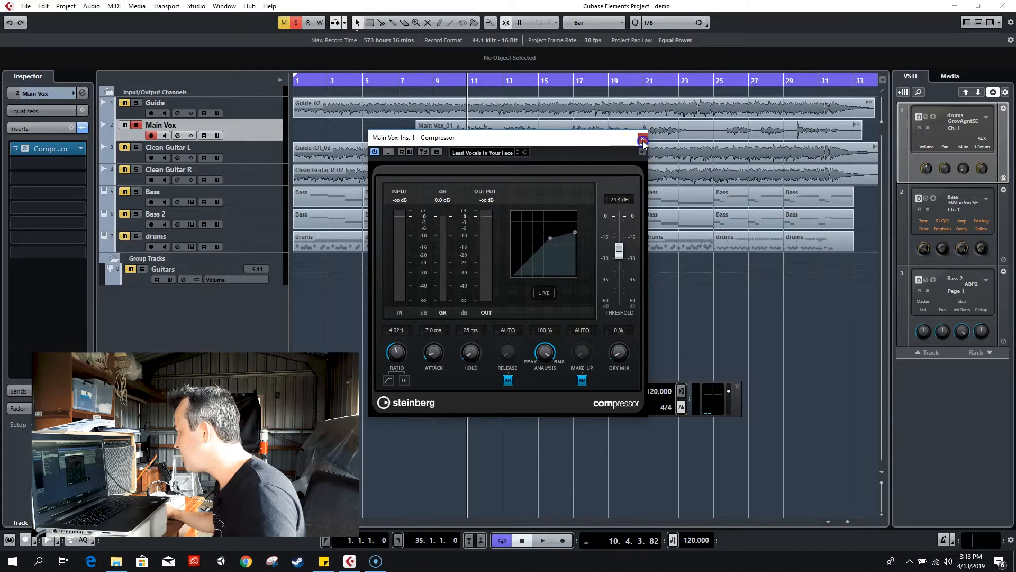
pyautogui.click(643, 140)
# Step: Add StudioEQ as the second insert on Main Vox and load a Lead Vox preset
pyautogui.click(31, 150)
pyautogui.click(27, 227)
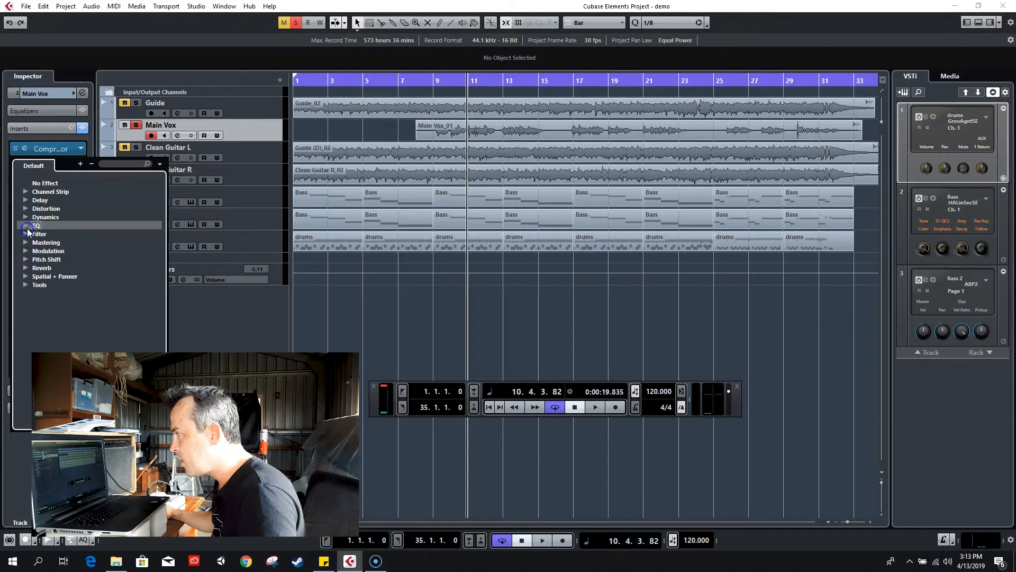
pyautogui.click(25, 226)
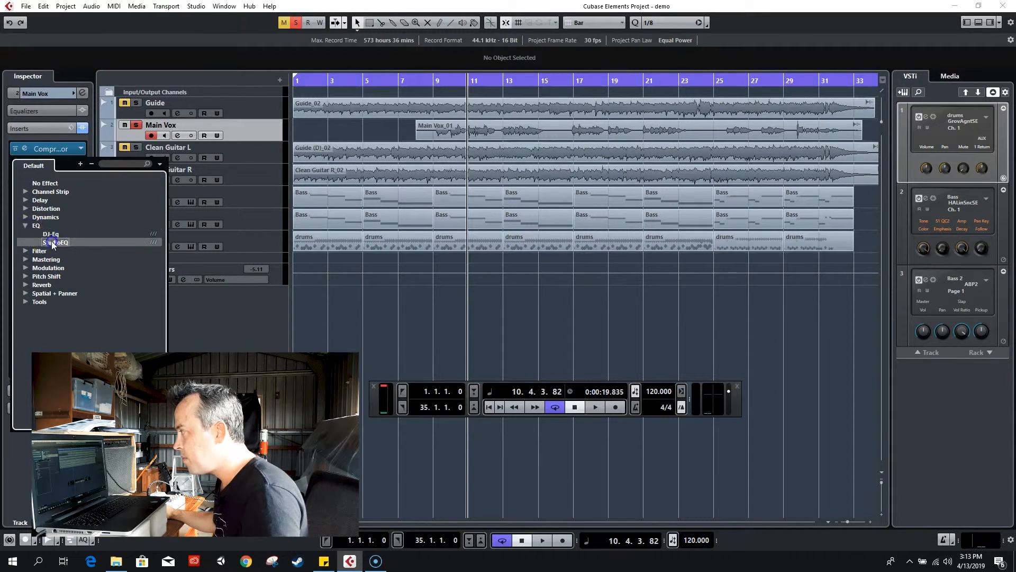
pyautogui.click(51, 240)
pyautogui.click(399, 192)
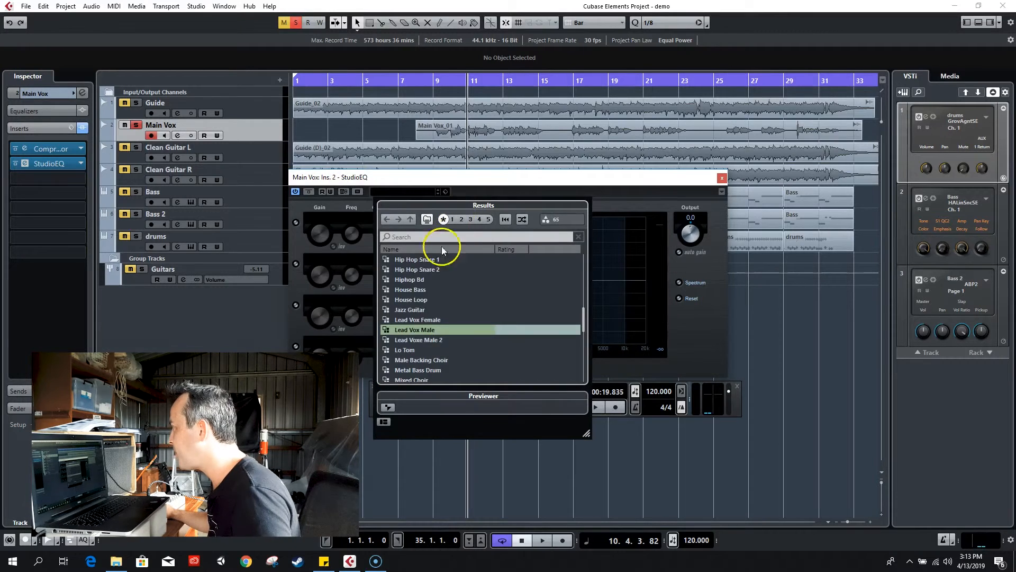
pyautogui.doubleClick(424, 320)
pyautogui.click(722, 178)
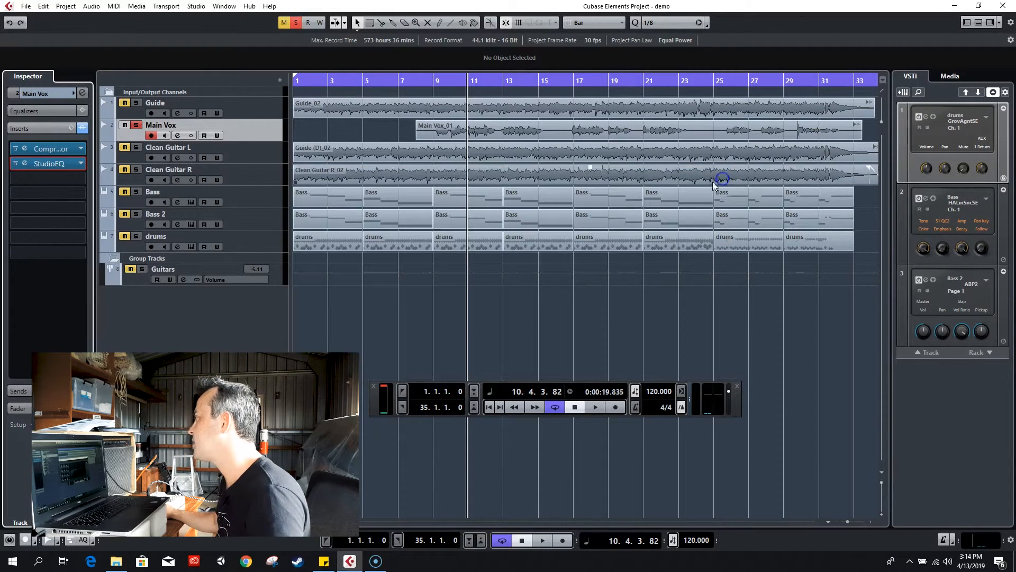
# Step: Add RoomWorks SE reverb as the third insert on Main Vox with the Large Living Room preset
pyautogui.click(46, 179)
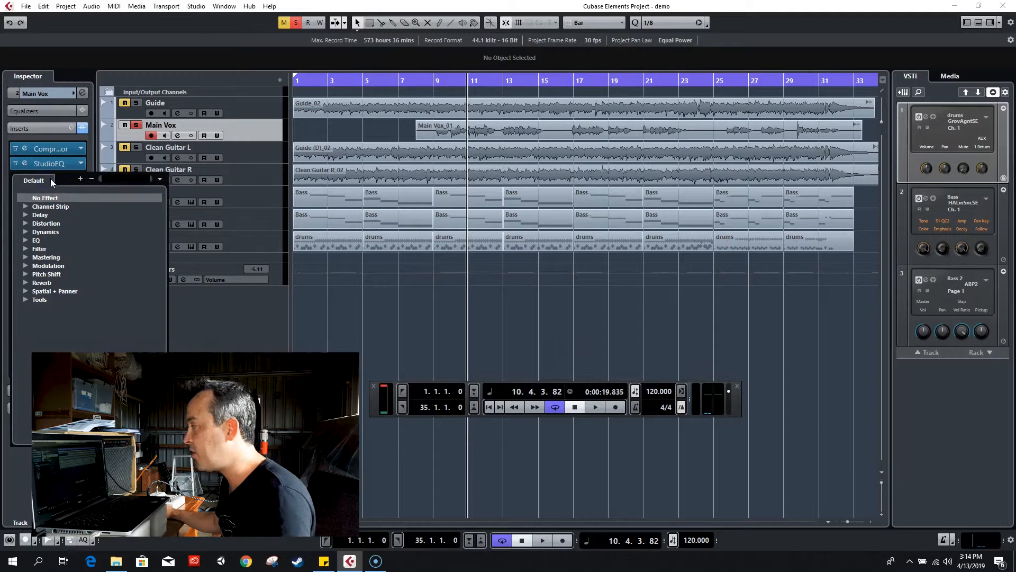
pyautogui.click(24, 283)
pyautogui.click(55, 291)
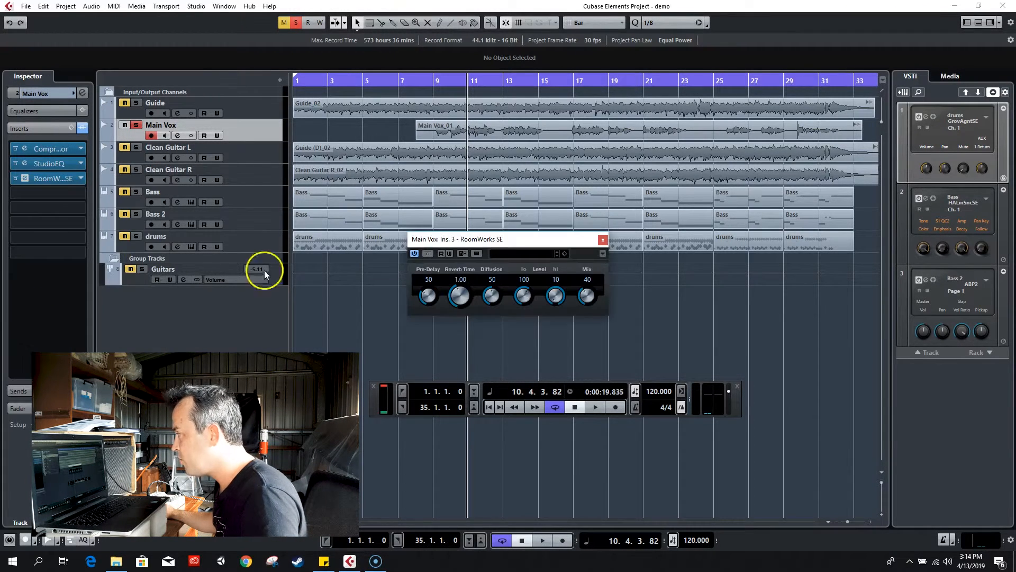
pyautogui.click(515, 255)
pyautogui.doubleClick(558, 392)
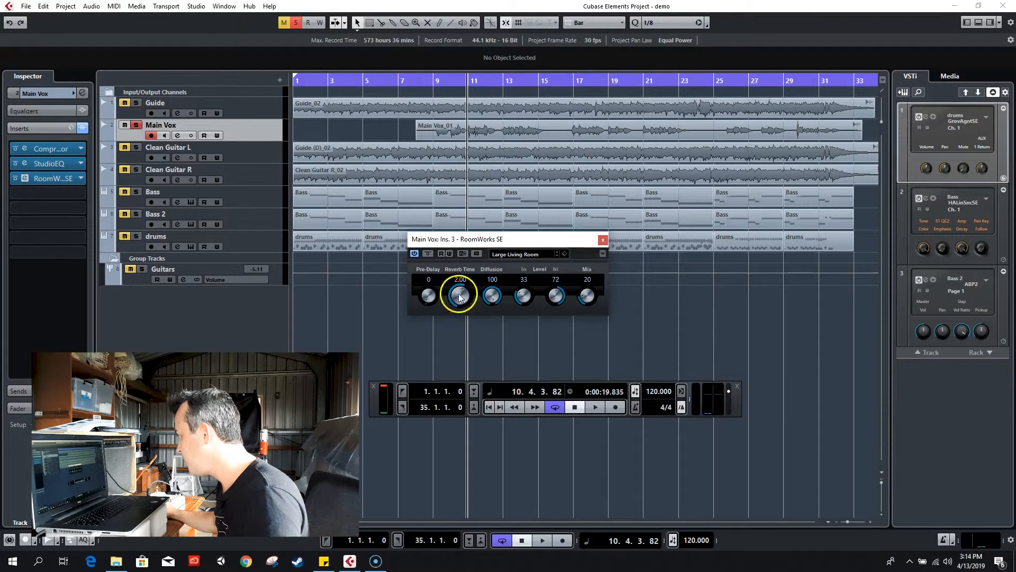
pyautogui.click(603, 240)
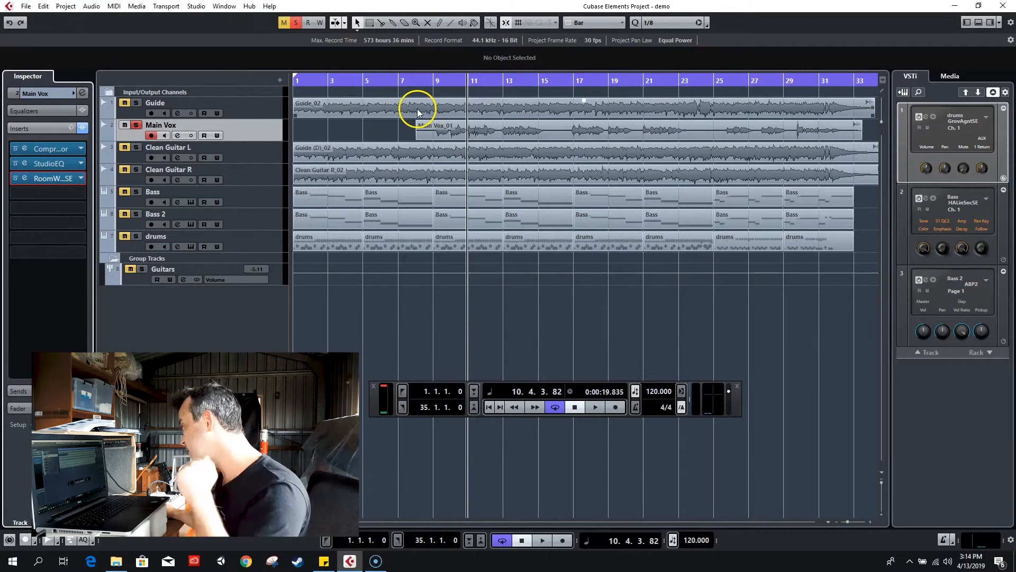
# Step: Play the soloed Main Vox track from bar 8 to hear the inserted effects
pyautogui.click(421, 80)
pyautogui.press('space')
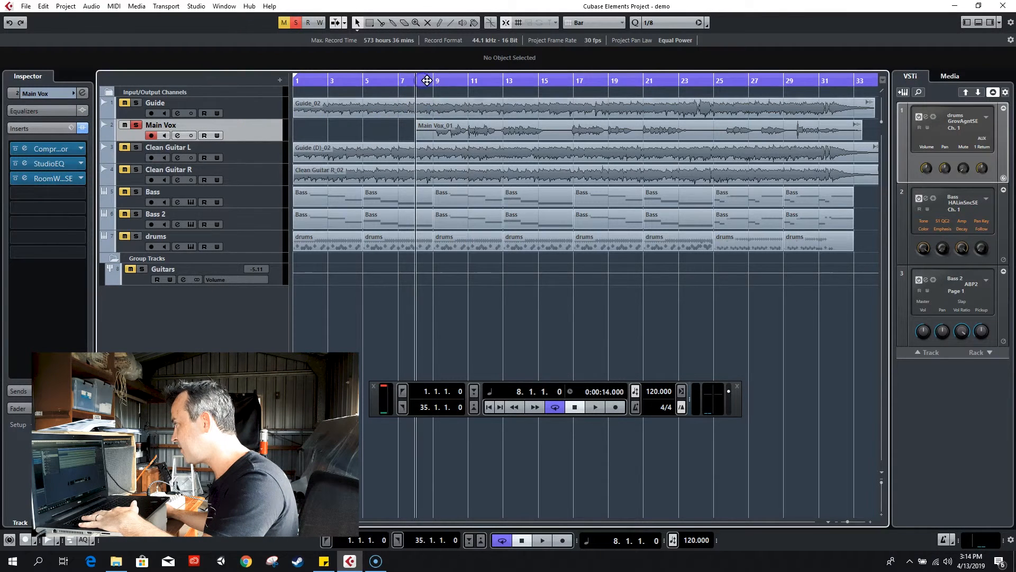
pyautogui.moveTo(421, 80); pyautogui.dragTo(409, 84)
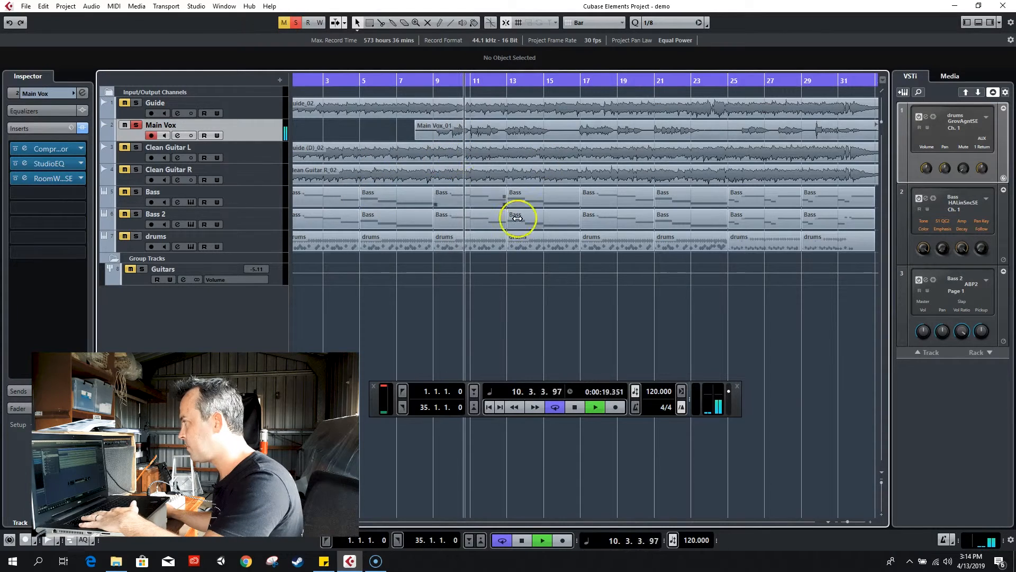
pyautogui.press('space')
pyautogui.moveTo(423, 78); pyautogui.dragTo(398, 114)
# Step: Check that the locators enclose the whole song from bar 1 to 35, and unsolo the Main Vox track
pyautogui.click(812, 74)
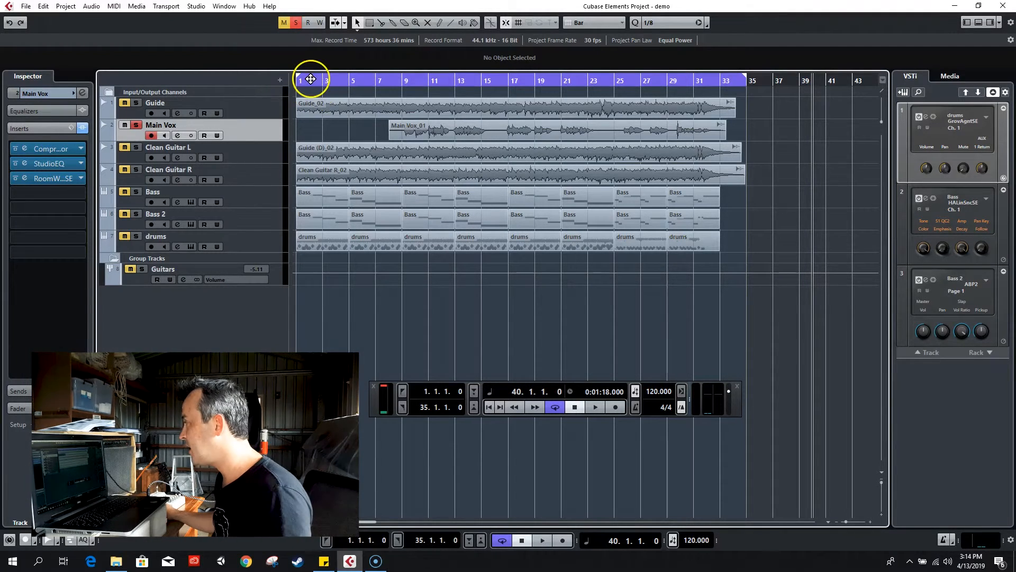
pyautogui.moveTo(320, 83); pyautogui.dragTo(262, 75)
pyautogui.moveTo(742, 73)
pyautogui.mouseDown()
pyautogui.moveTo(744, 84)
pyautogui.moveTo(290, 90)
pyautogui.moveTo(636, 80)
pyautogui.moveTo(742, 94)
pyautogui.mouseUp()
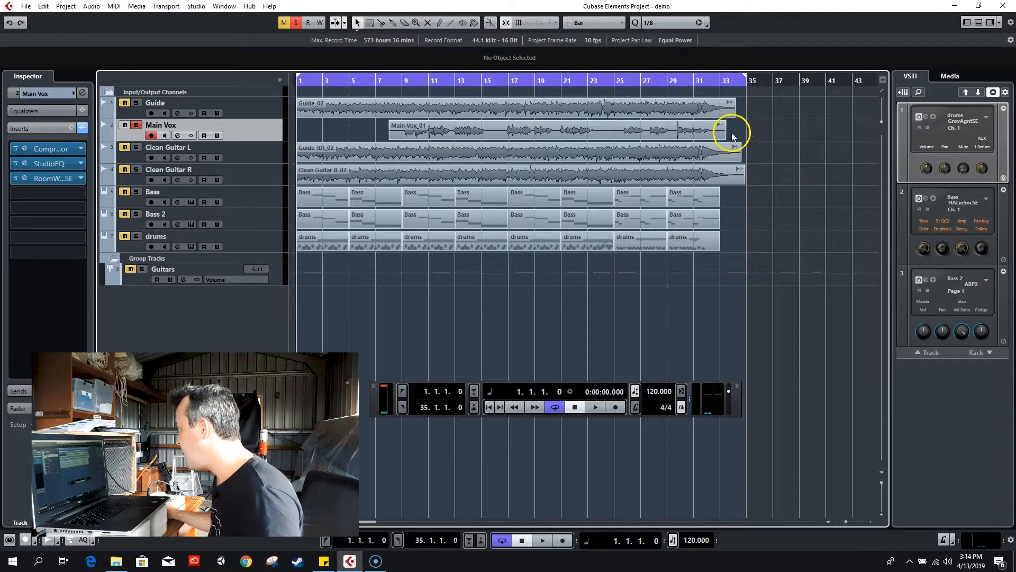
pyautogui.moveTo(777, 182); pyautogui.dragTo(716, 149)
pyautogui.click(810, 129)
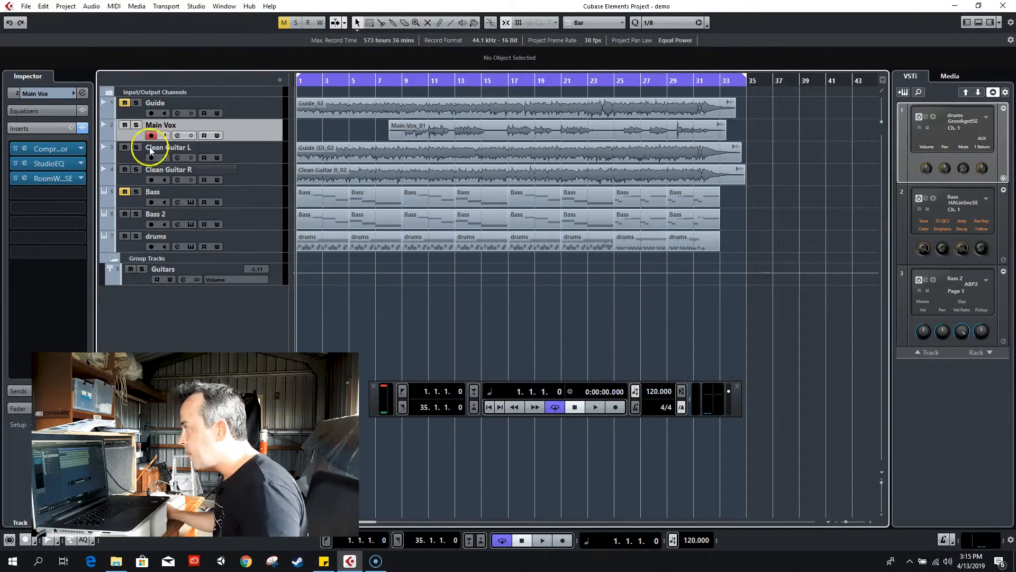
# Step: Export the stereo mixdown as a 320 kBit MPEG 1 Layer 3 file named 01 Demo, overwriting the existing file
pyautogui.click(26, 6)
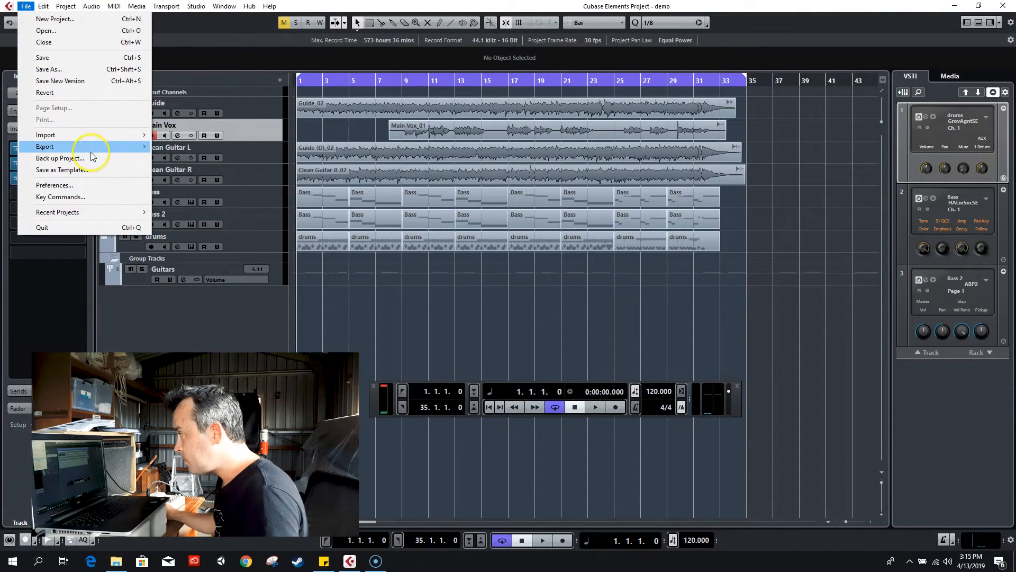
pyautogui.moveTo(90, 148)
pyautogui.click(194, 151)
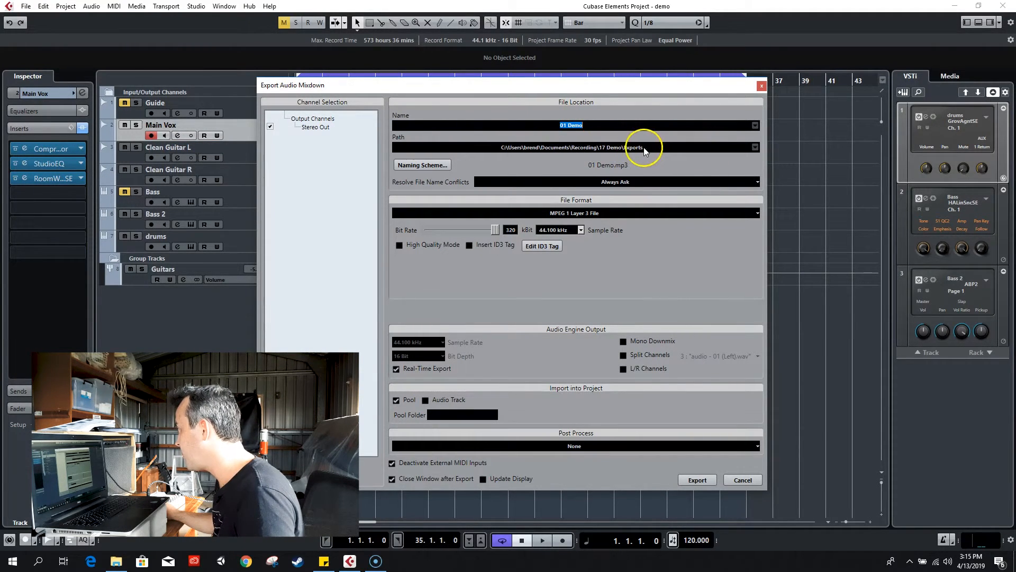
pyautogui.click(588, 214)
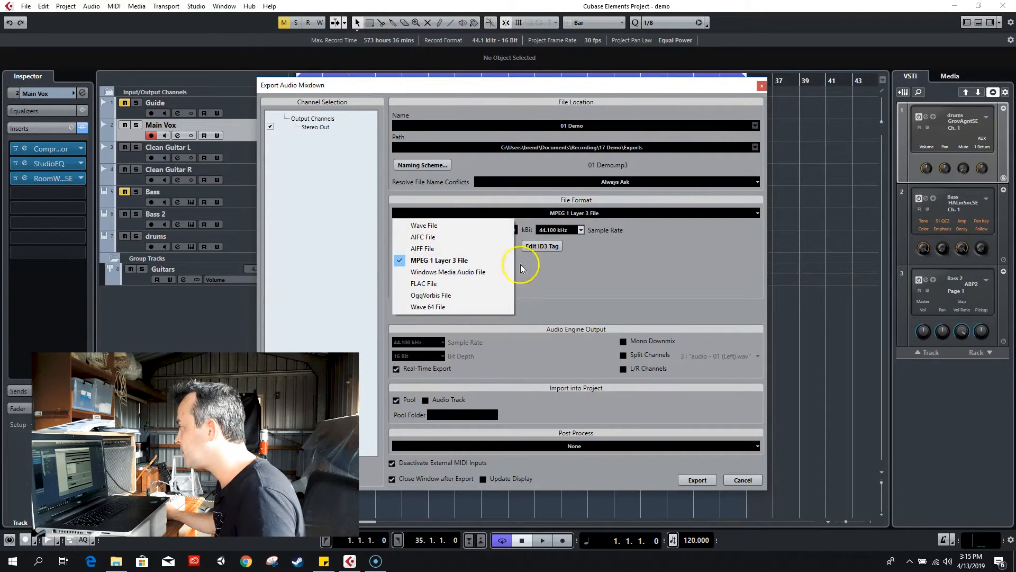
pyautogui.click(641, 250)
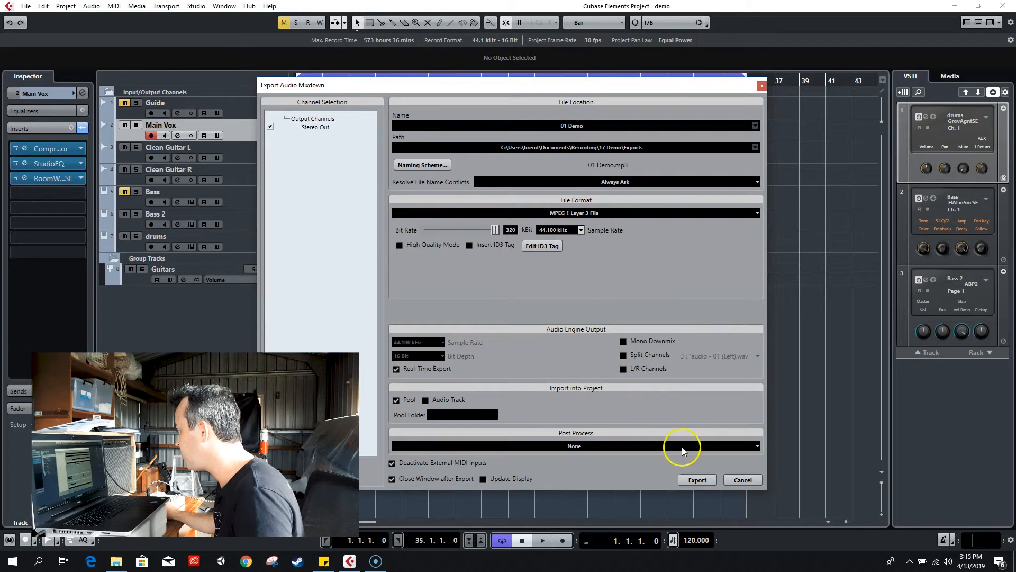
pyautogui.click(696, 480)
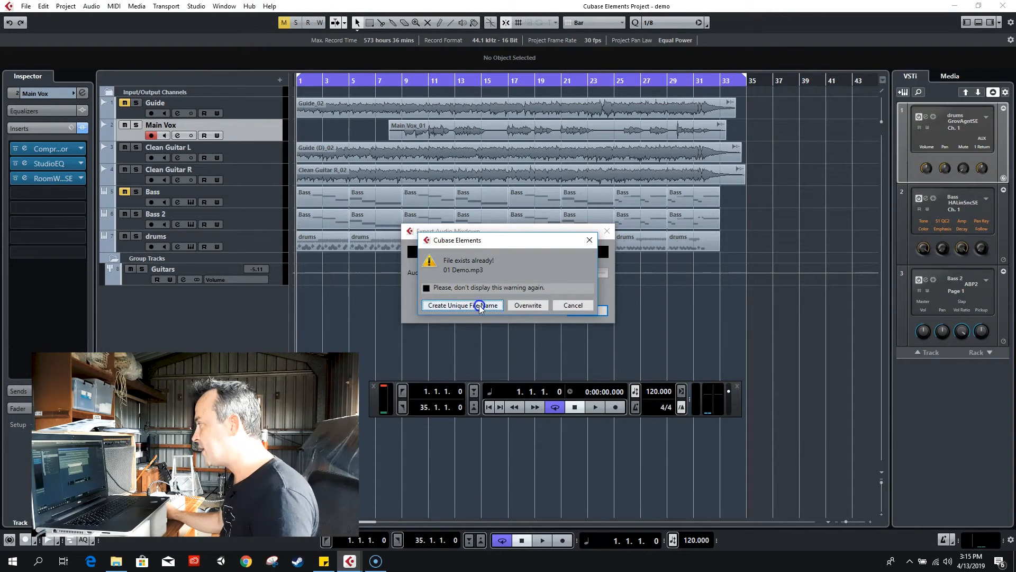
pyautogui.click(517, 305)
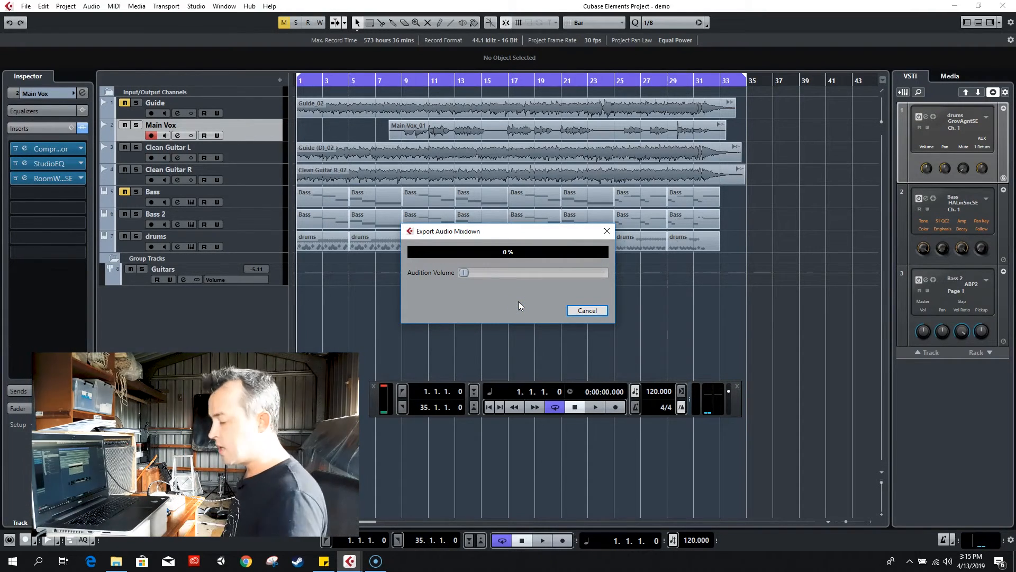